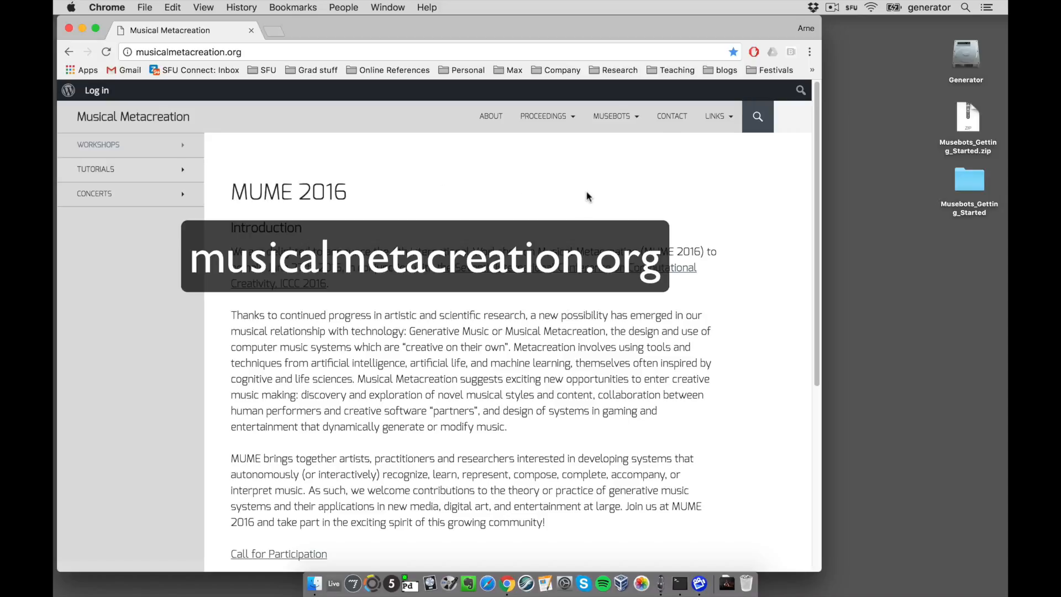
# Open the Musebots page on musicalmetacreation.org and go on to the Musebot Getting Started page
pyautogui.moveTo(614, 117)
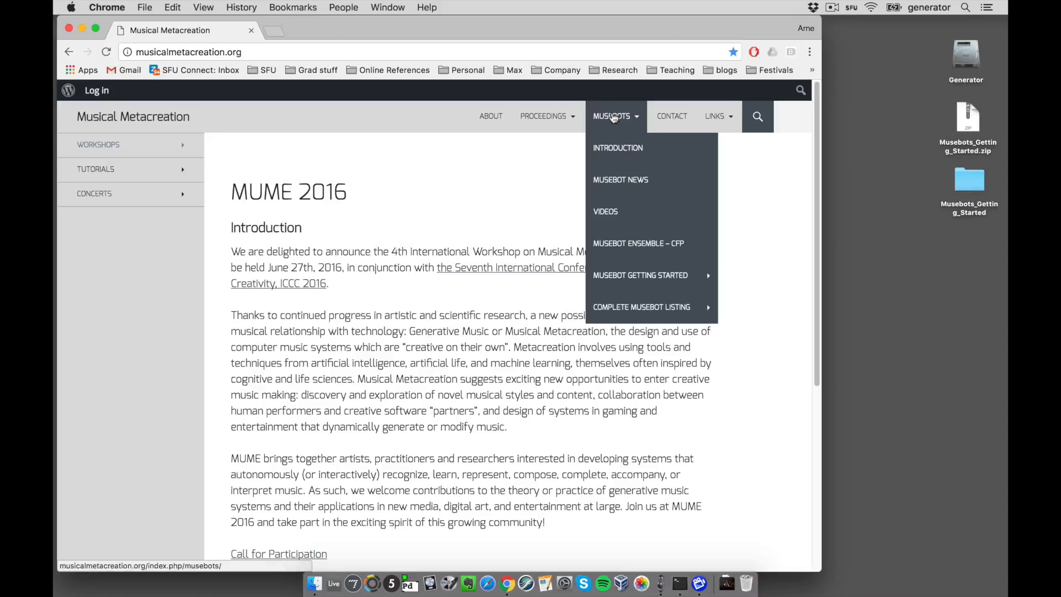
pyautogui.click(615, 118)
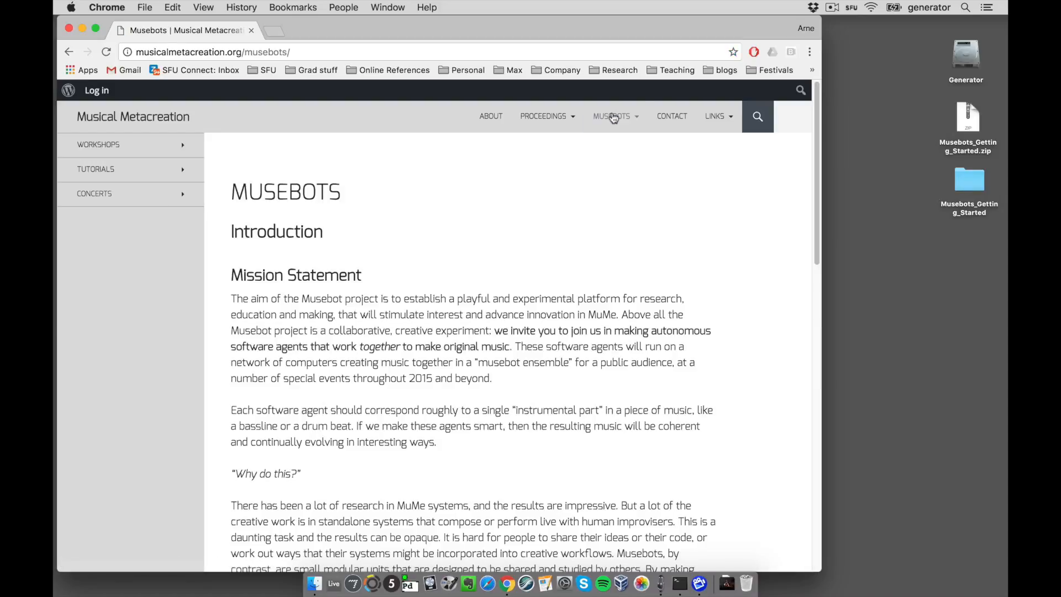
pyautogui.moveTo(614, 117)
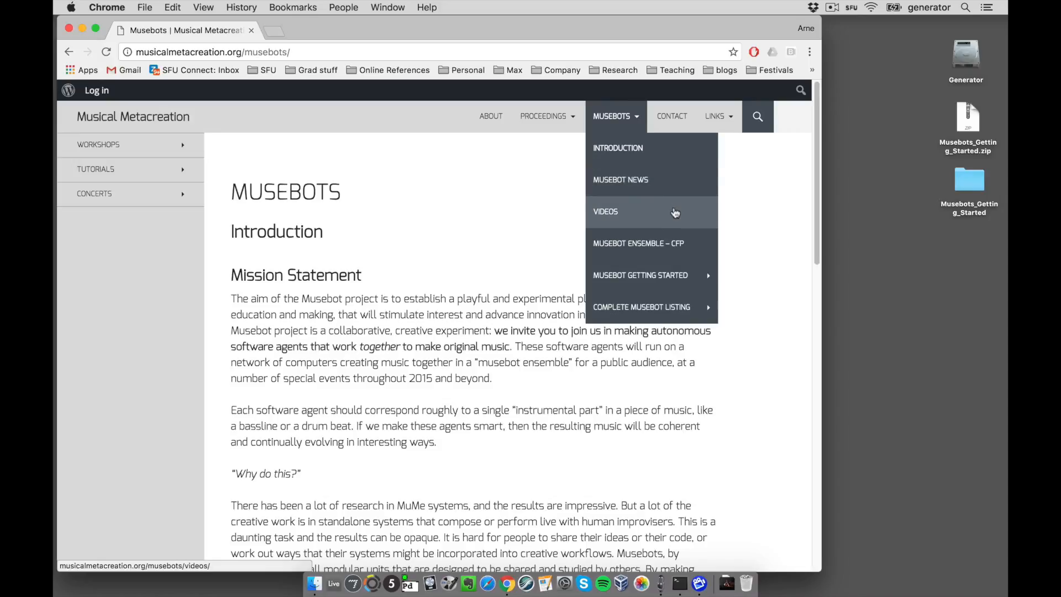
pyautogui.moveTo(672, 272)
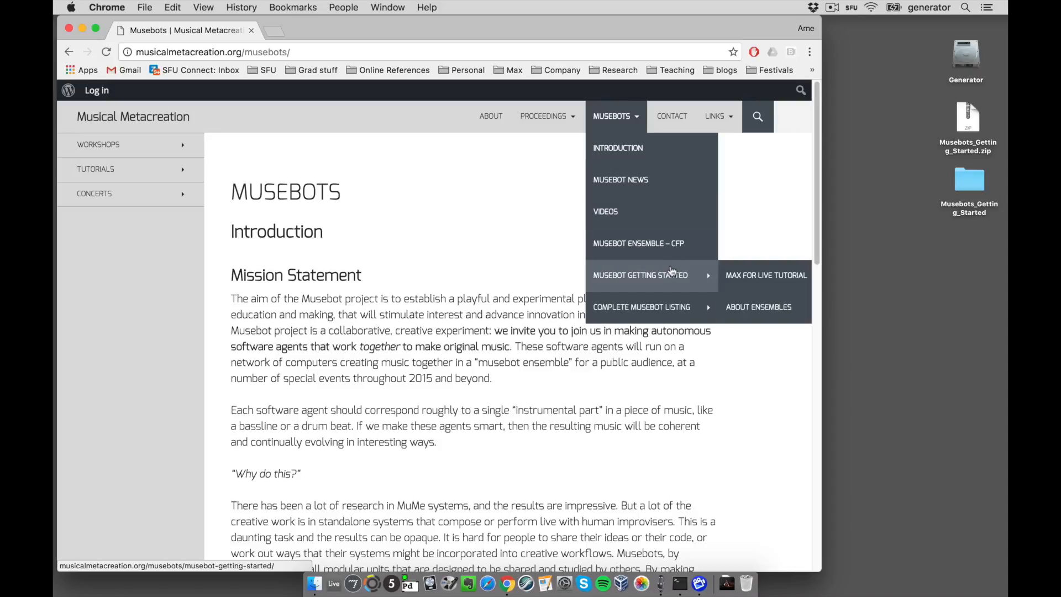
pyautogui.click(639, 277)
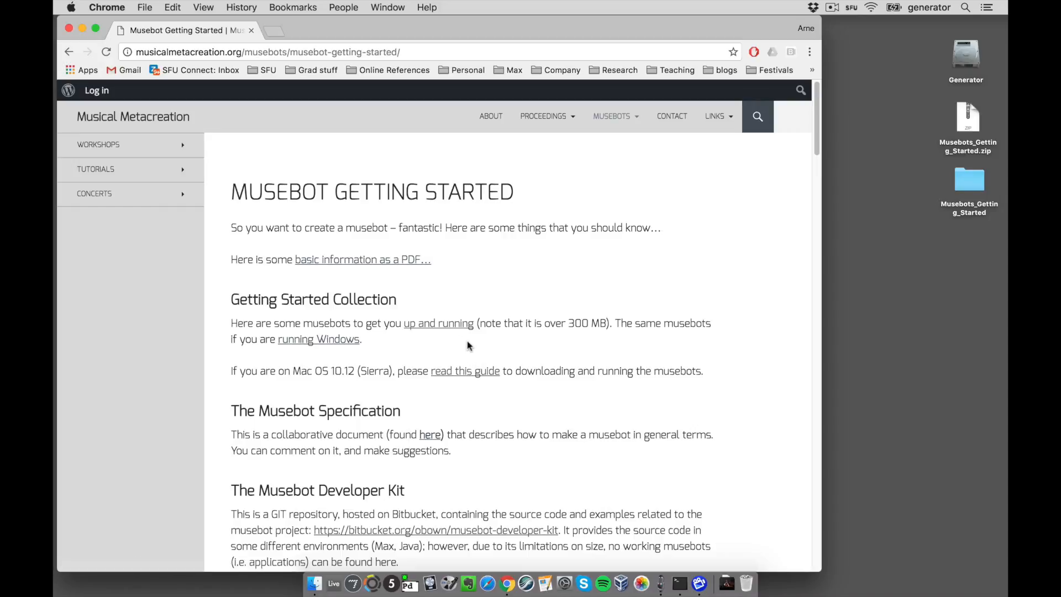
# Hide the browser, open the Musebots_Getting_Started folder on the desktop, and collapse its Musebot Conductor Application and Musebots subfolders
pyautogui.press('super+h')
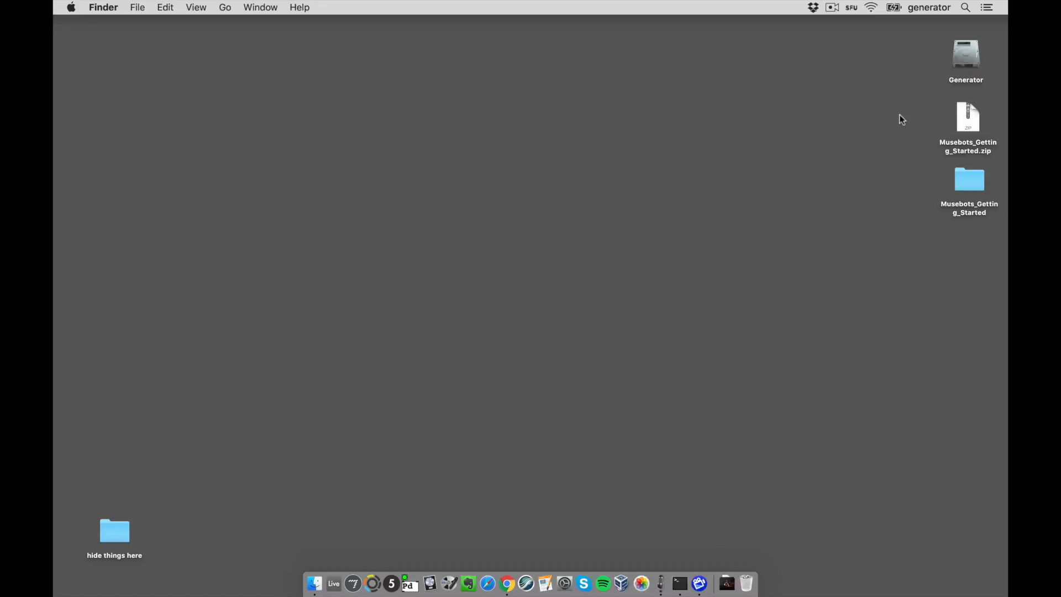
pyautogui.doubleClick(970, 181)
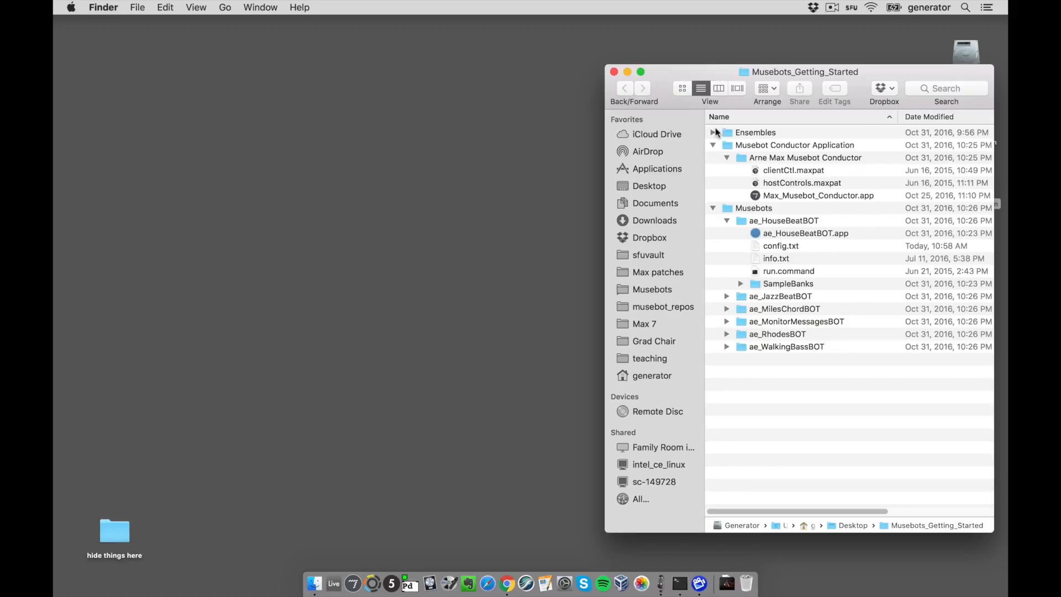
pyautogui.click(713, 145)
pyautogui.click(713, 158)
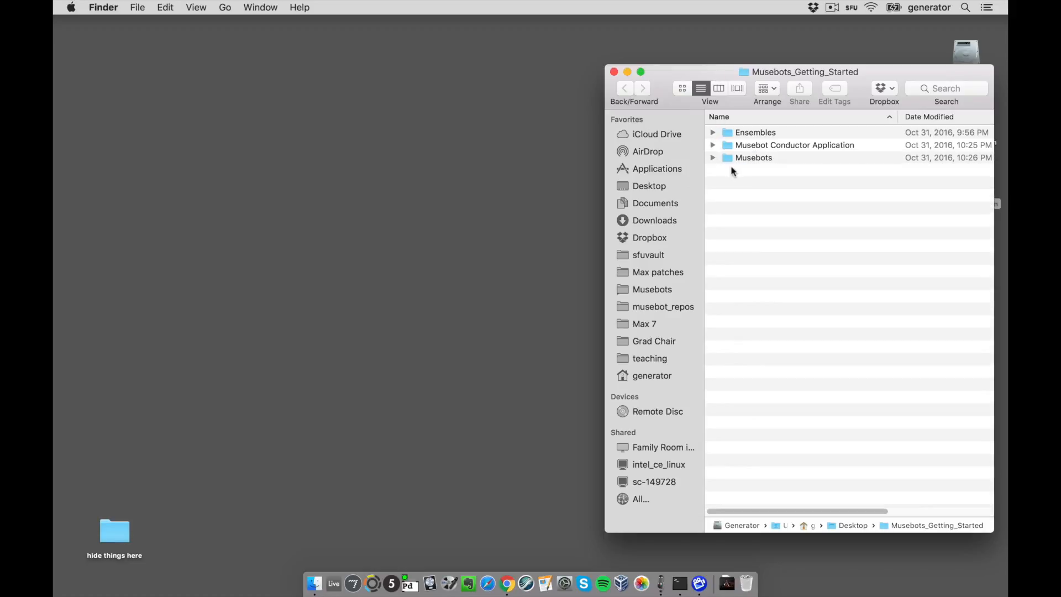
# Look inside the Ensembles folder at 00_ensemble.txt and collapse the folder again
pyautogui.click(712, 133)
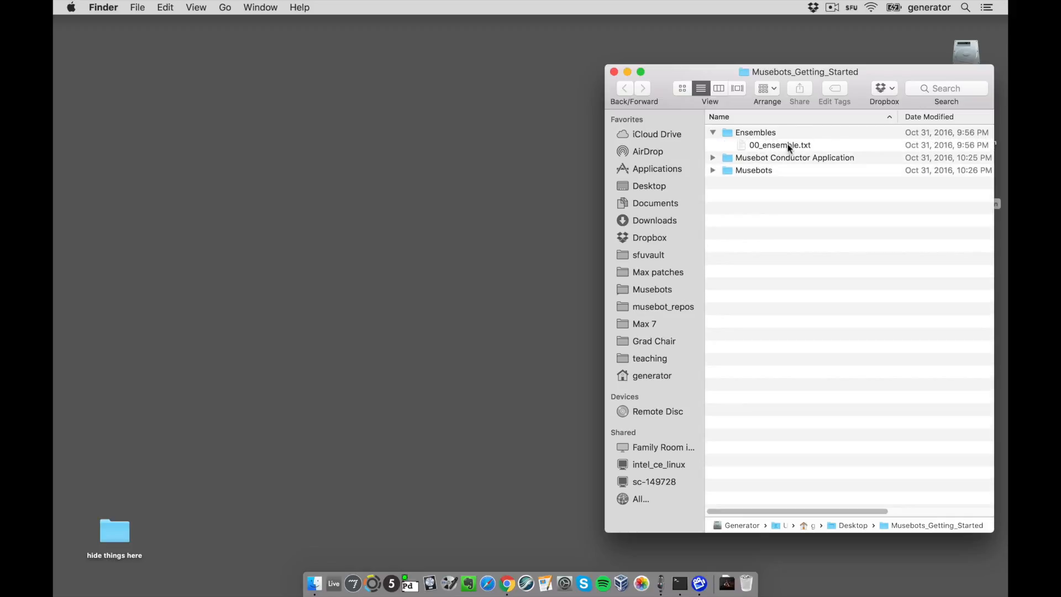
pyautogui.click(789, 146)
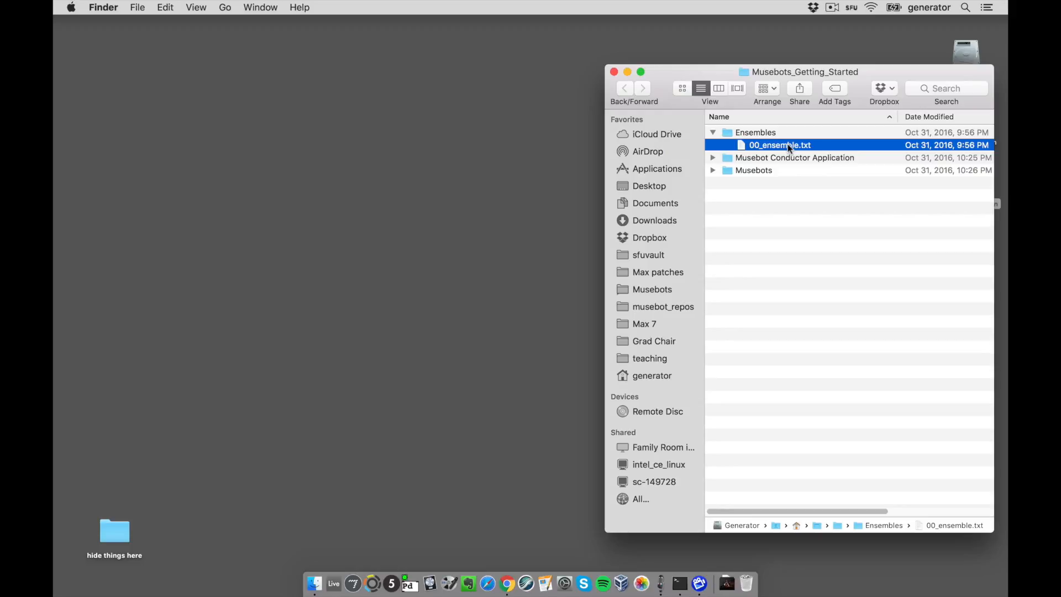
pyautogui.click(714, 133)
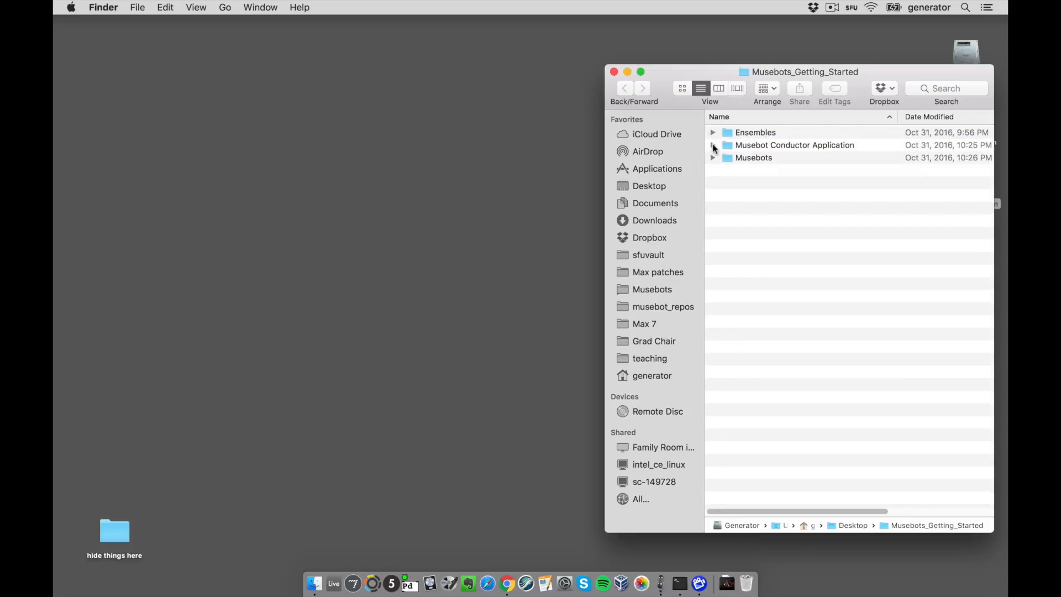
# Expand the Musebot Conductor Application folder and locate Max_Musebot_Conductor.app inside it
pyautogui.click(714, 146)
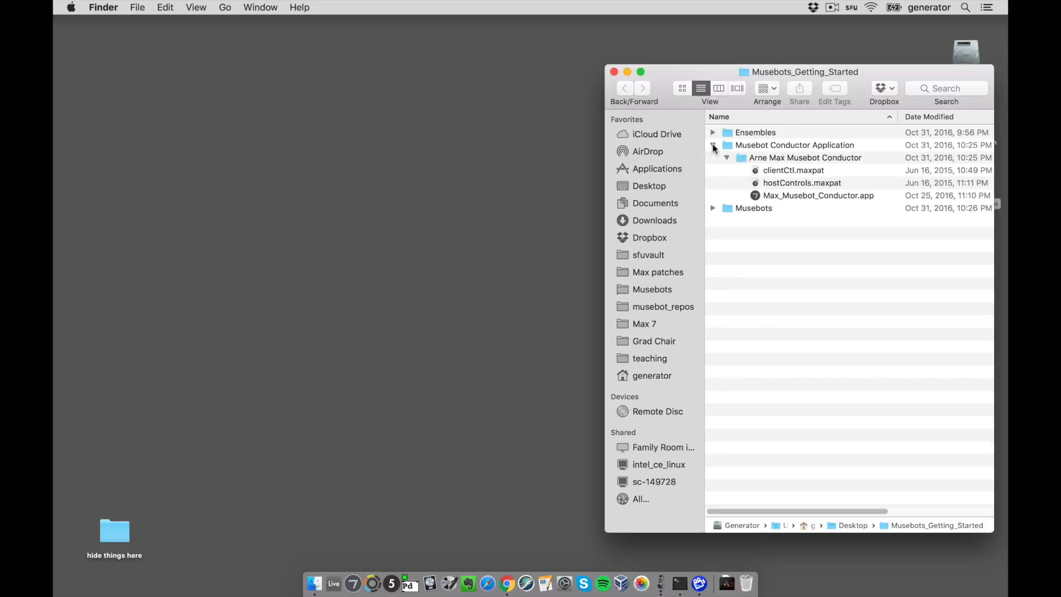
pyautogui.click(799, 197)
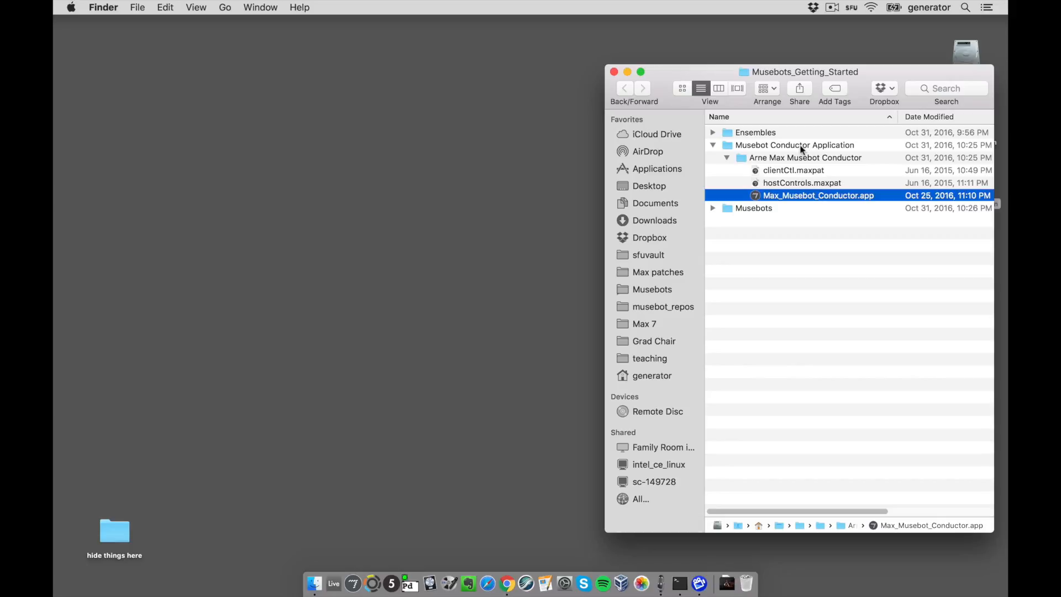
pyautogui.click(739, 147)
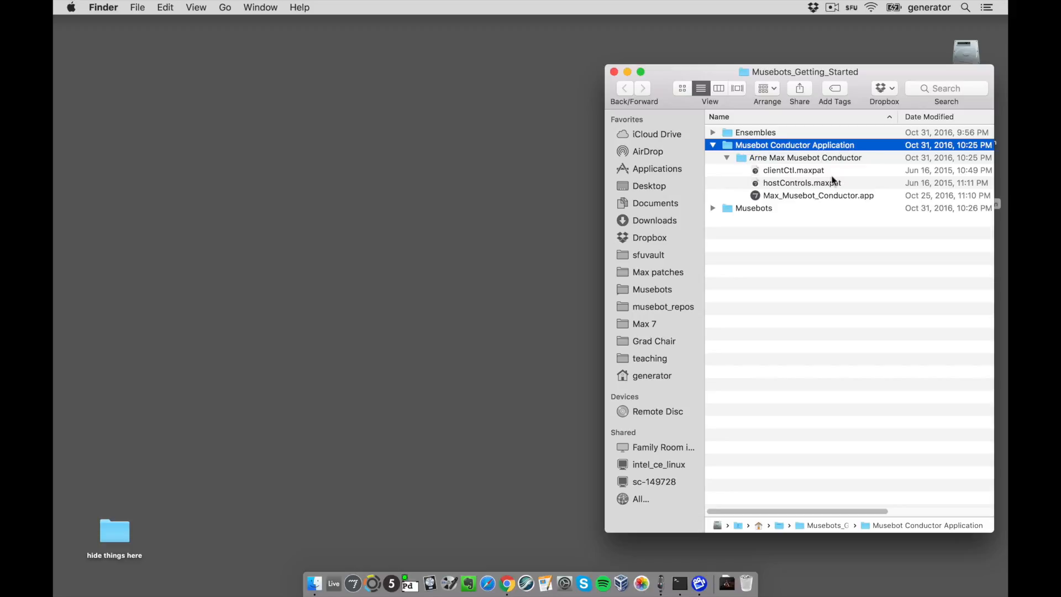
pyautogui.click(819, 196)
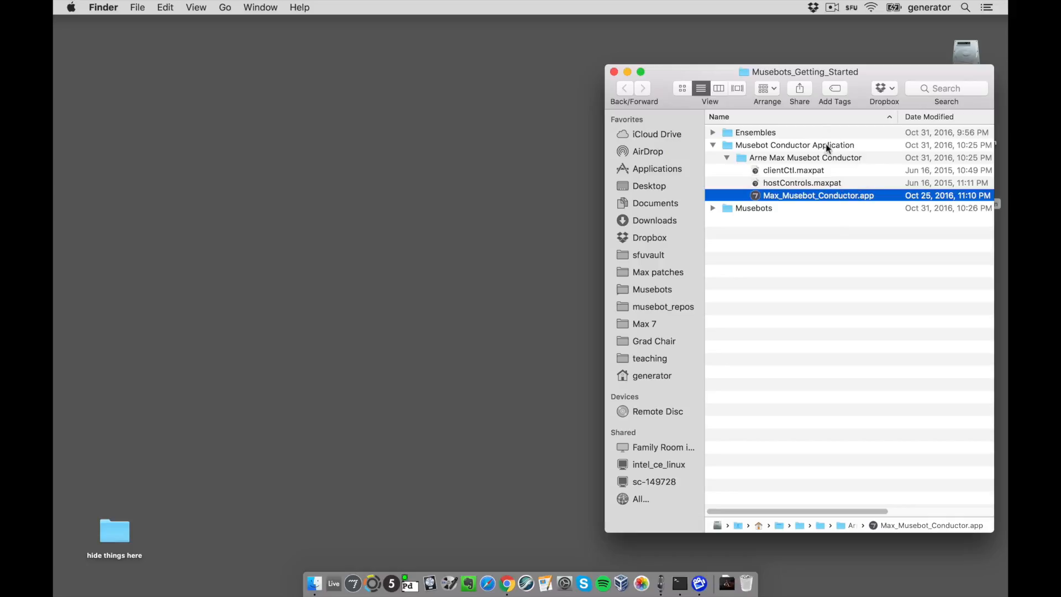
pyautogui.click(758, 145)
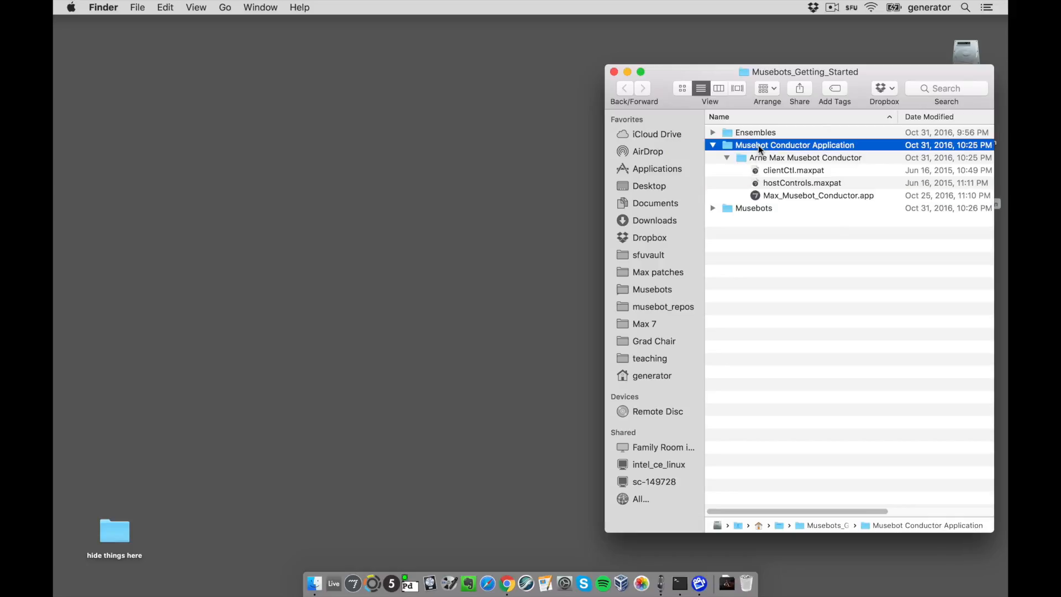
# Expand the Musebots folder and collapse ae_HouseBeatBOT to list only the individual musebot folders
pyautogui.click(743, 209)
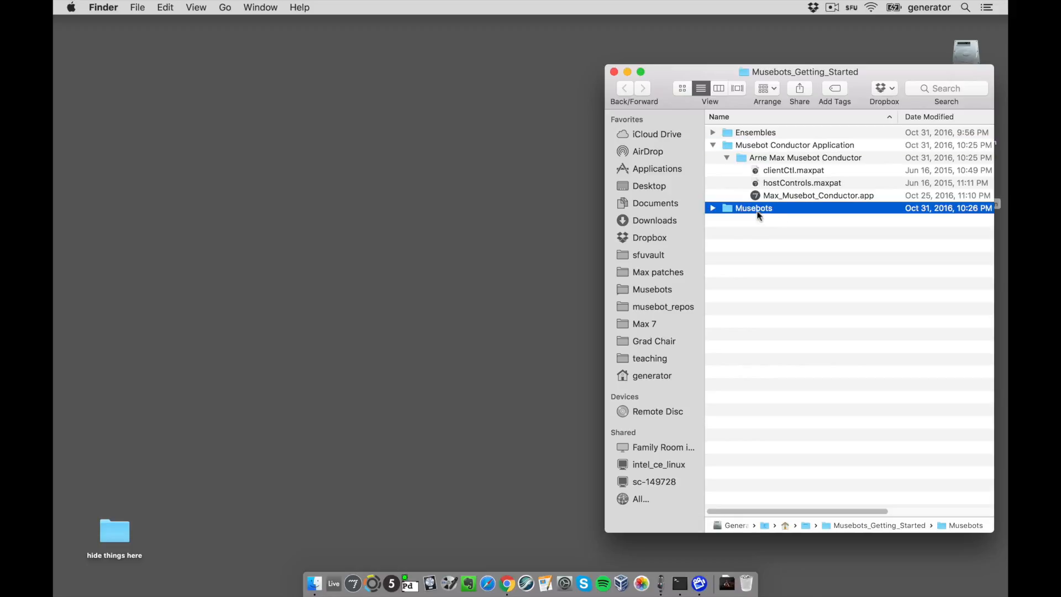
pyautogui.click(712, 209)
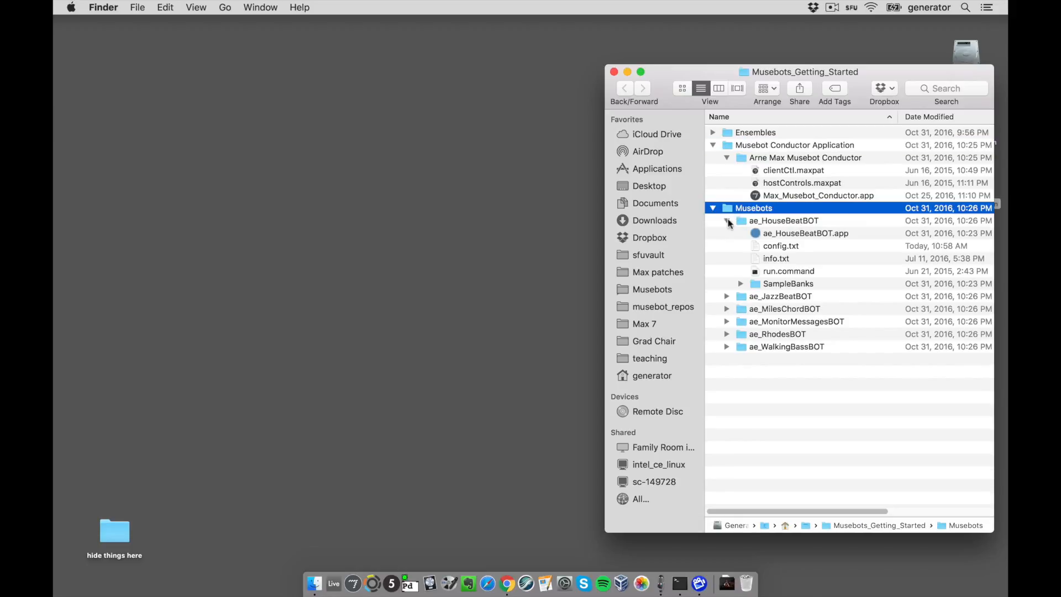
pyautogui.click(727, 221)
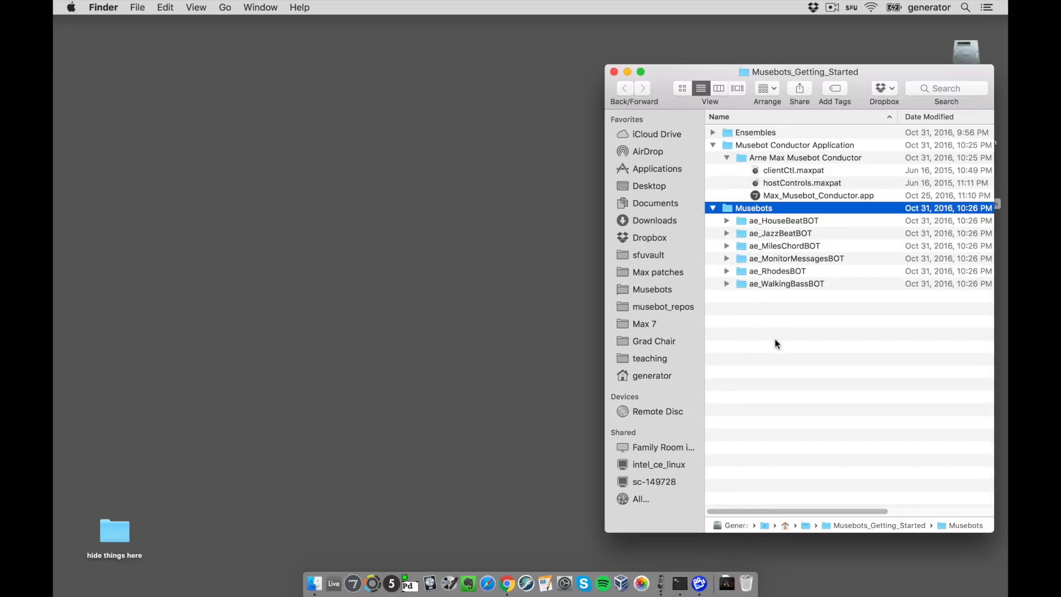
# Launch Max_Musebot_Conductor.app and view the list of available musebots without choosing one
pyautogui.doubleClick(789, 197)
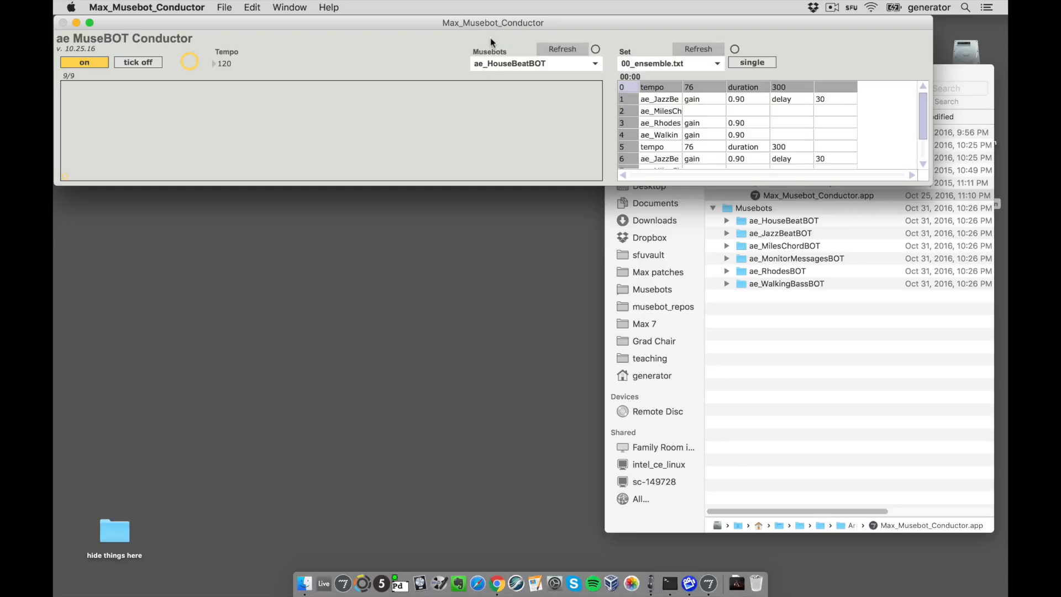
pyautogui.click(519, 64)
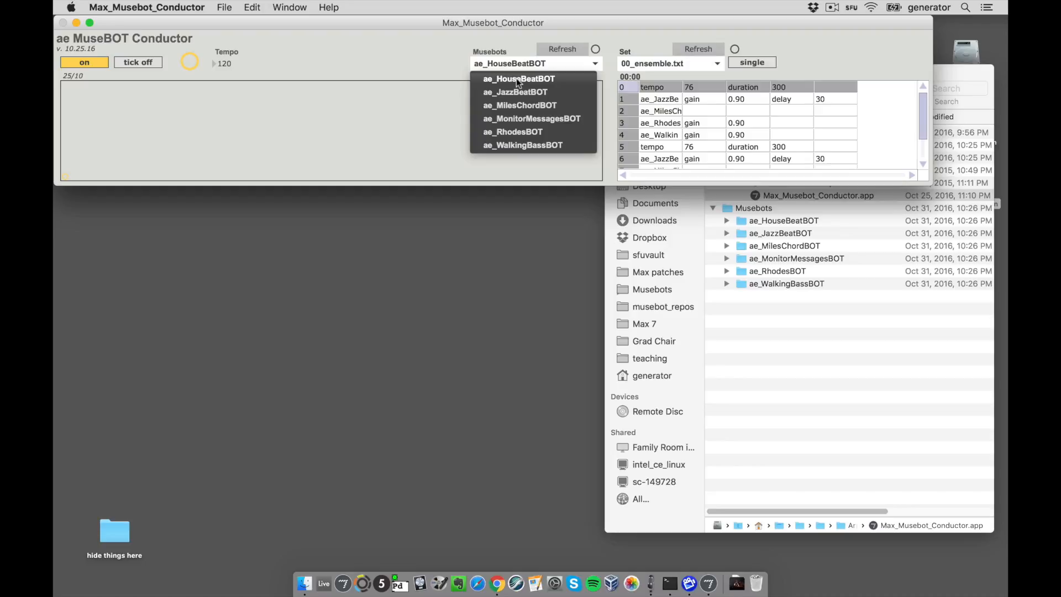
pyautogui.click(436, 56)
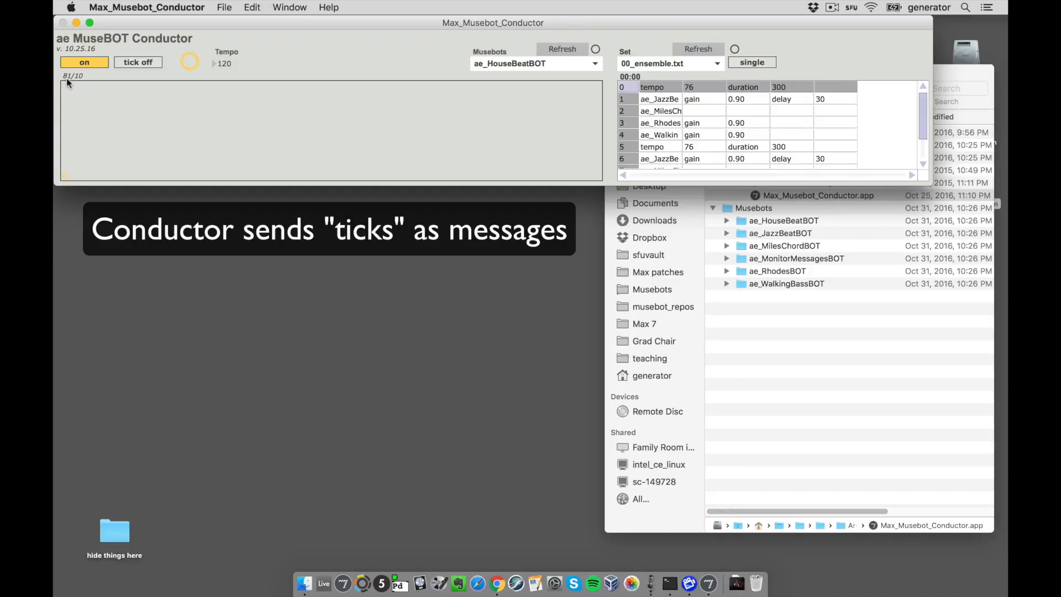
# Lower the conductor's tempo to 84 and bring it back up to 120
pyautogui.click(225, 64)
pyautogui.write('85')
pyautogui.press('Return')
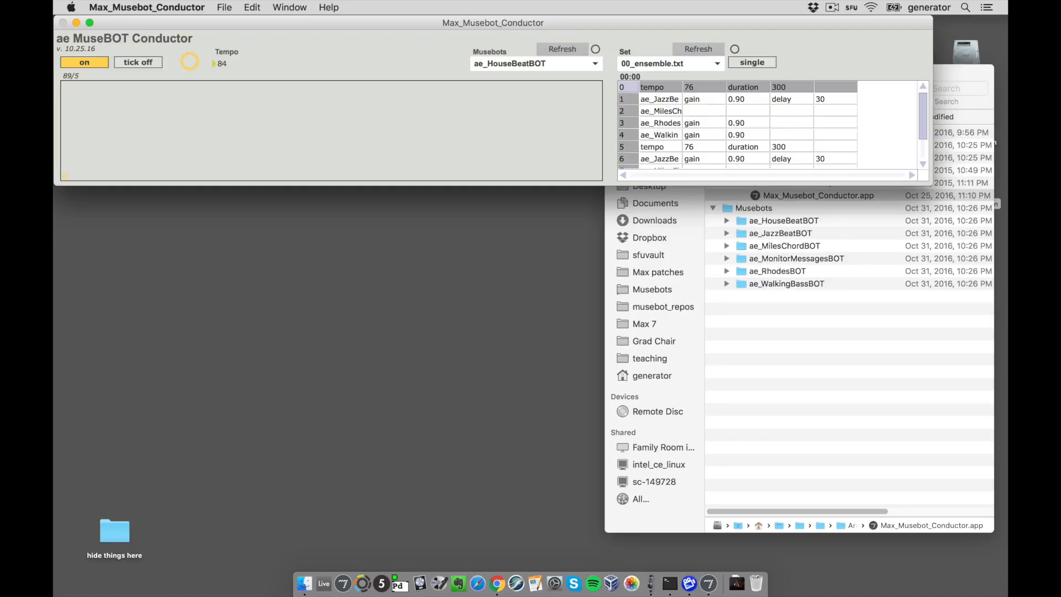
pyautogui.write('118')
pyautogui.press('Return')
pyautogui.press('Up')
# Launch ae_HouseBeatBOT from the conductor and lower its level to about -42 dB
pyautogui.click(506, 66)
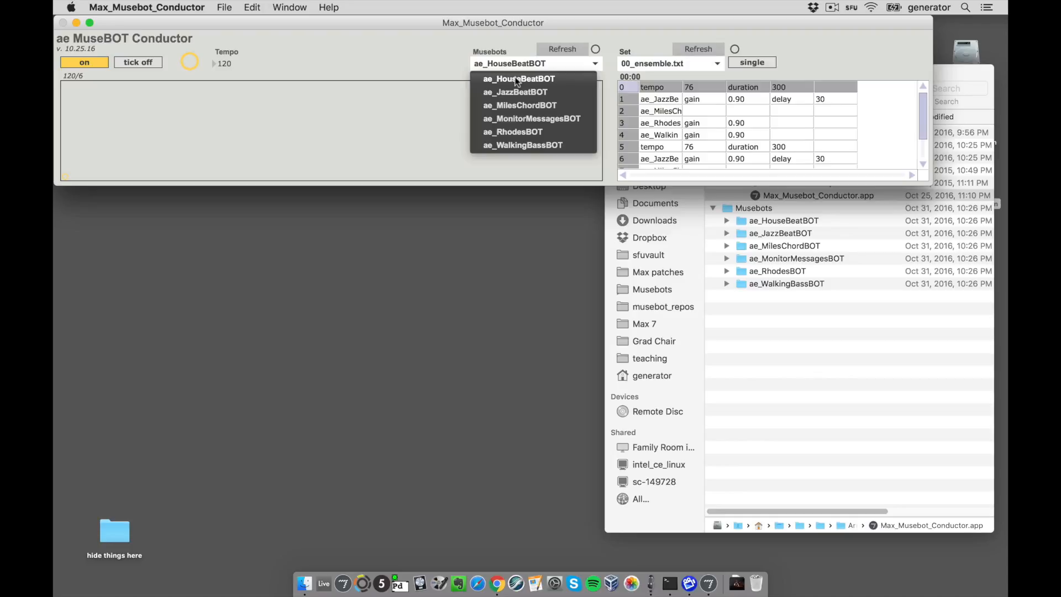
pyautogui.click(518, 80)
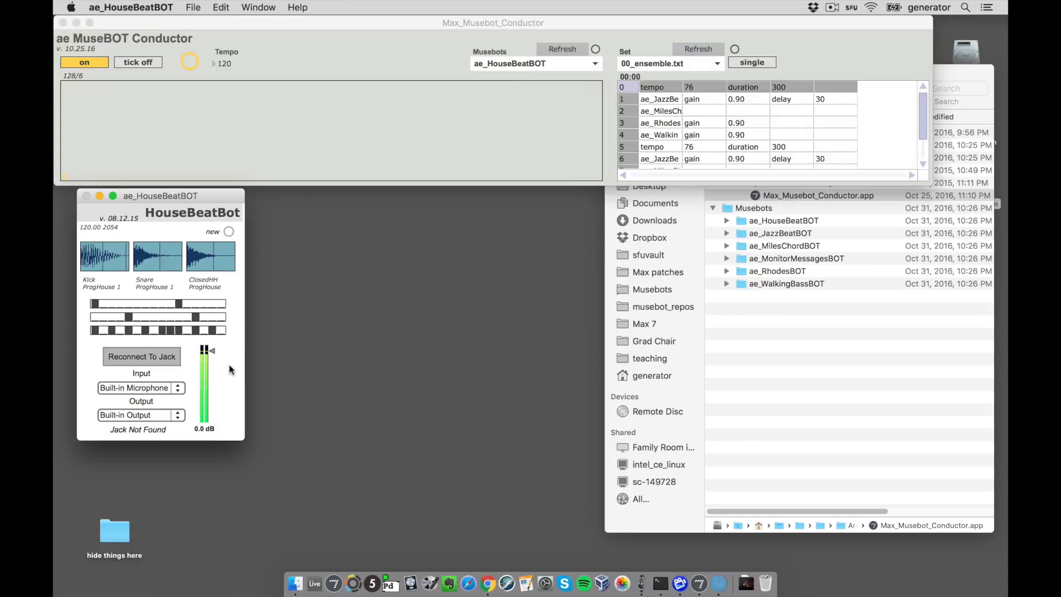
pyautogui.moveTo(111, 125); pyautogui.dragTo(112, 141)
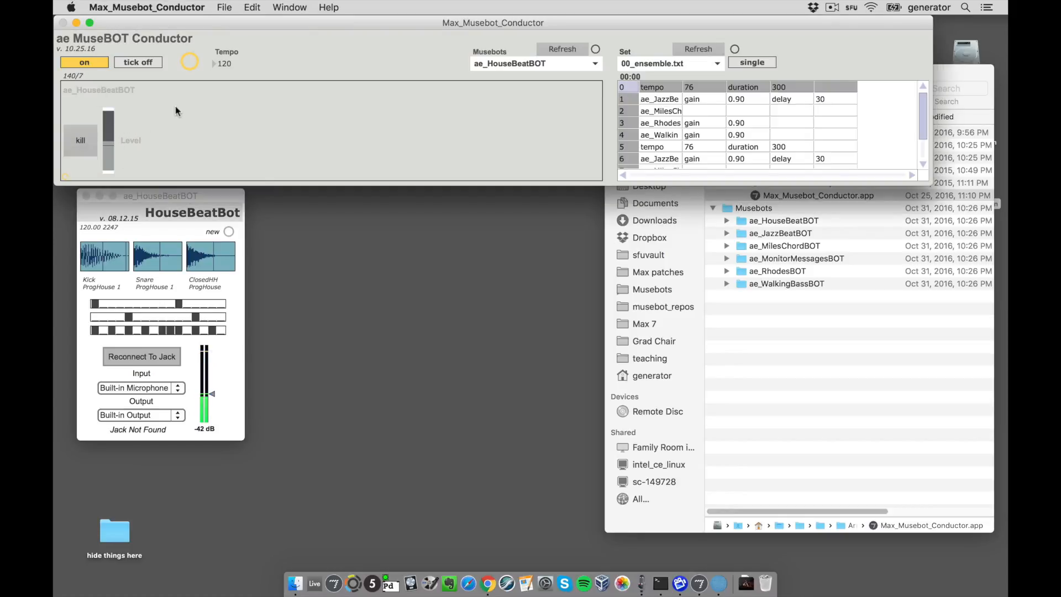
# Set the ae_HouseBeatBOT level to about -48 dB in the conductor and vary the tempo, ending at 120
pyautogui.click(194, 197)
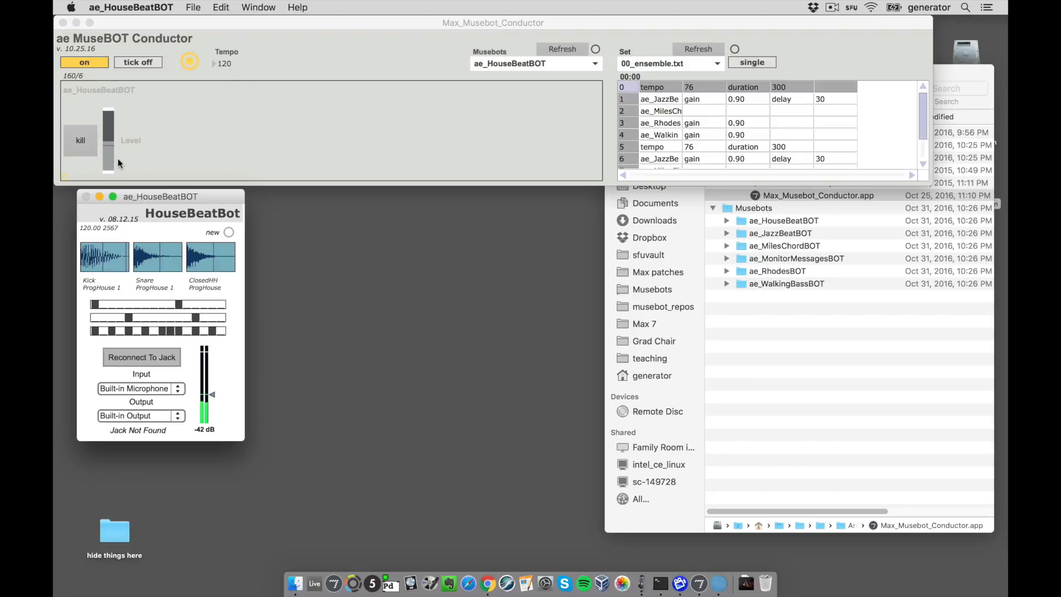
pyautogui.click(231, 67)
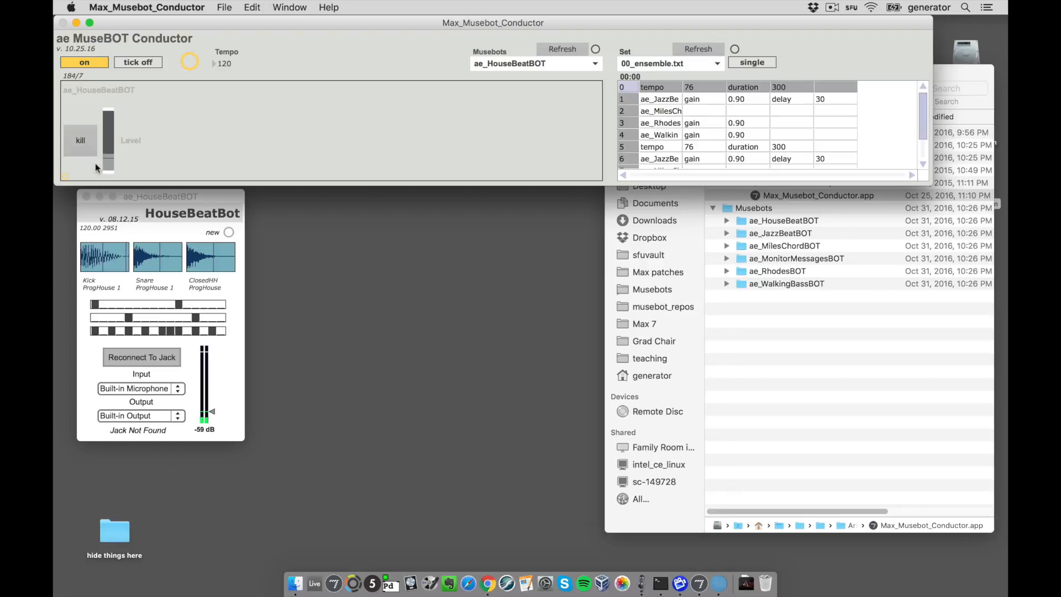
pyautogui.moveTo(108, 153); pyautogui.dragTo(107, 150)
pyautogui.moveTo(224, 64)
pyautogui.mouseDown()
pyautogui.moveTo(224, 77)
pyautogui.moveTo(219, 51)
pyautogui.mouseUp()
pyautogui.click(171, 204)
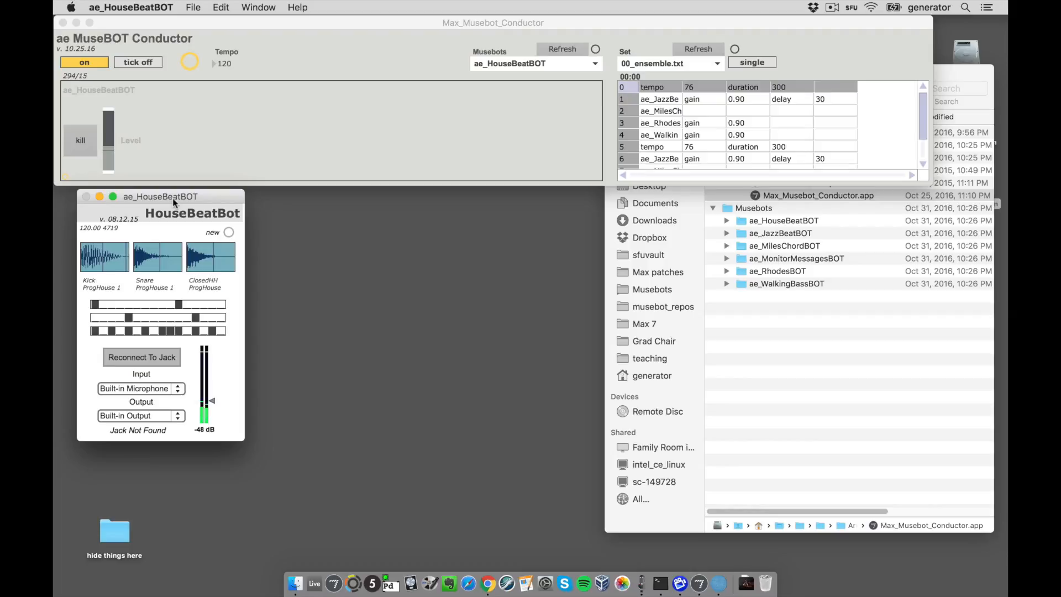
pyautogui.click(279, 71)
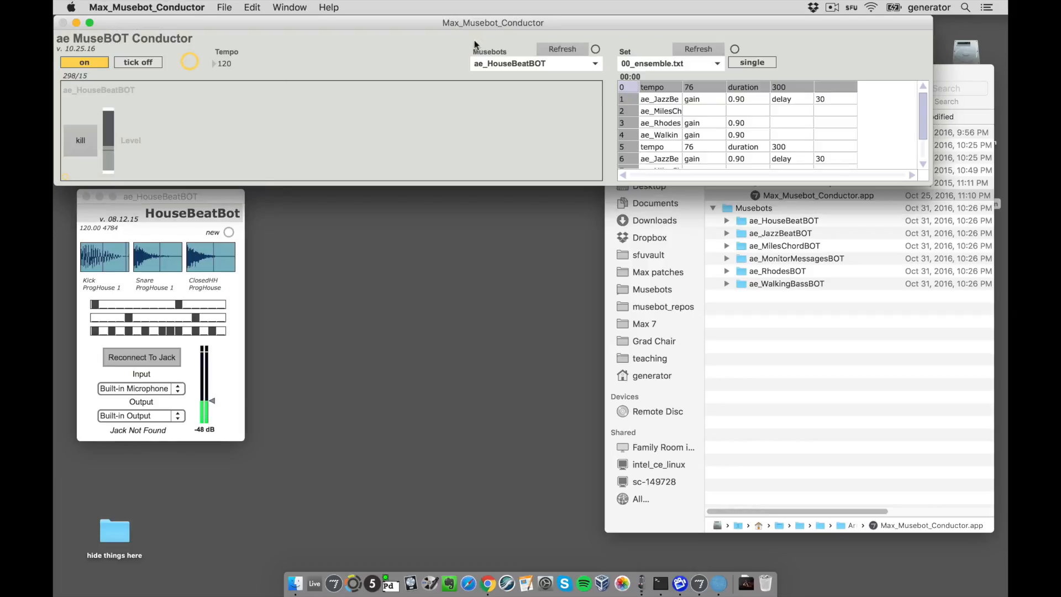
# Launch ae_WalkingBassBOT, place its window beside the HouseBeatBOT window, and lower its level to about -44 dB
pyautogui.click(508, 63)
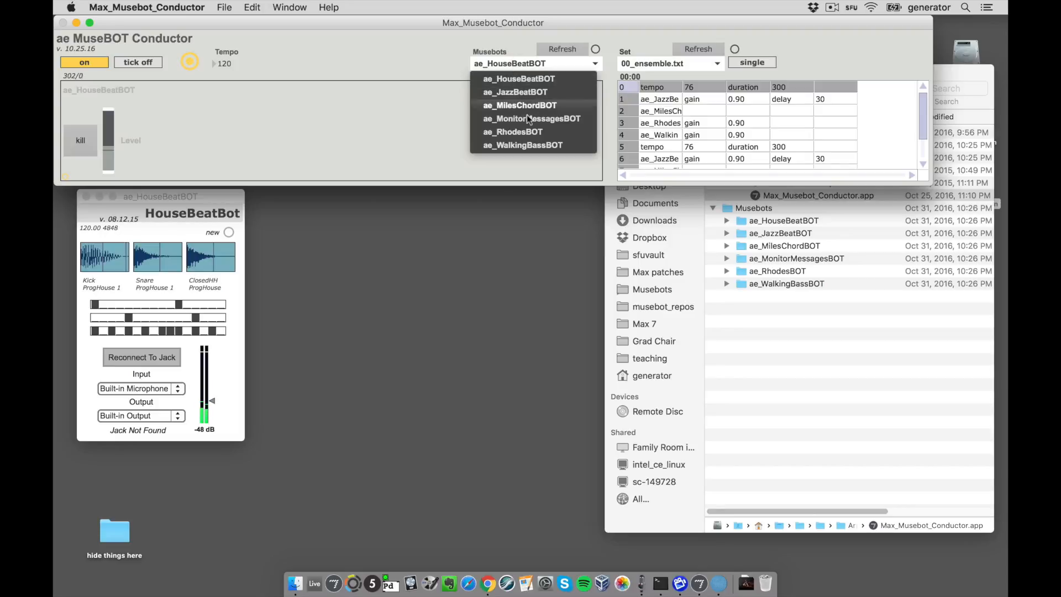
pyautogui.click(529, 146)
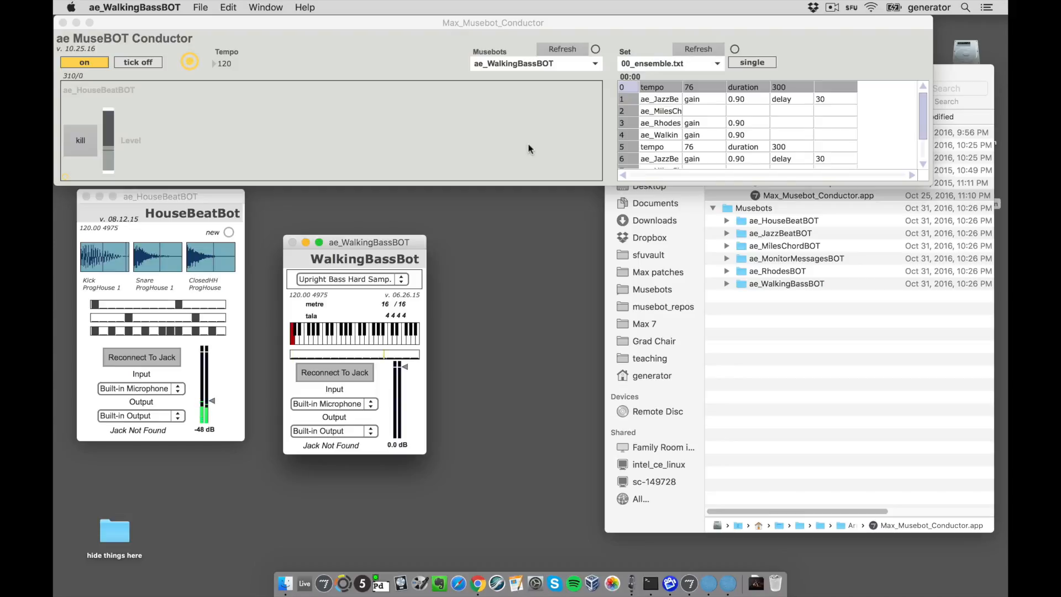
pyautogui.moveTo(377, 259); pyautogui.dragTo(370, 203)
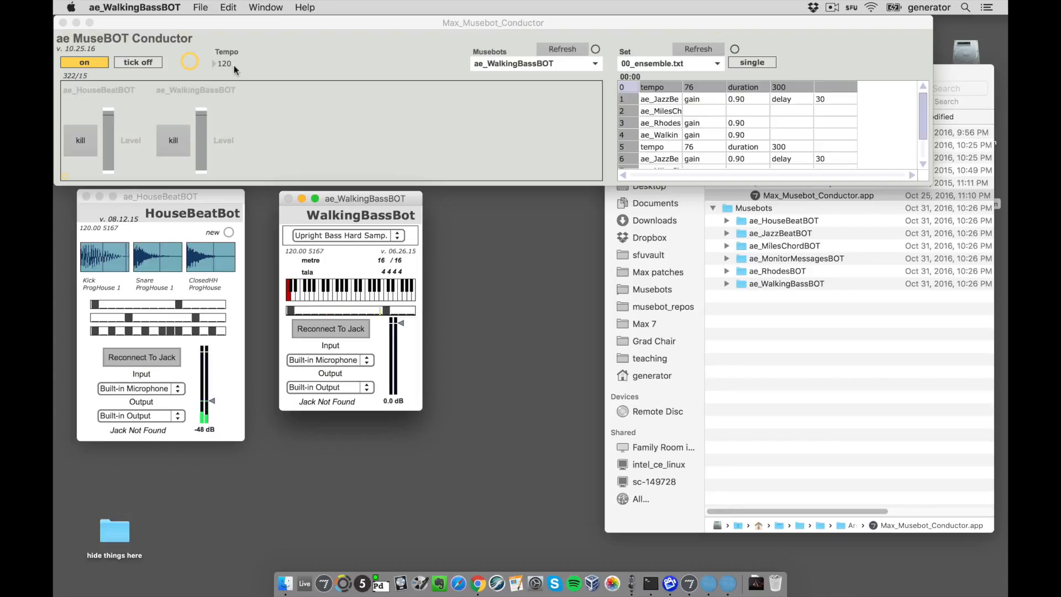
pyautogui.click(198, 142)
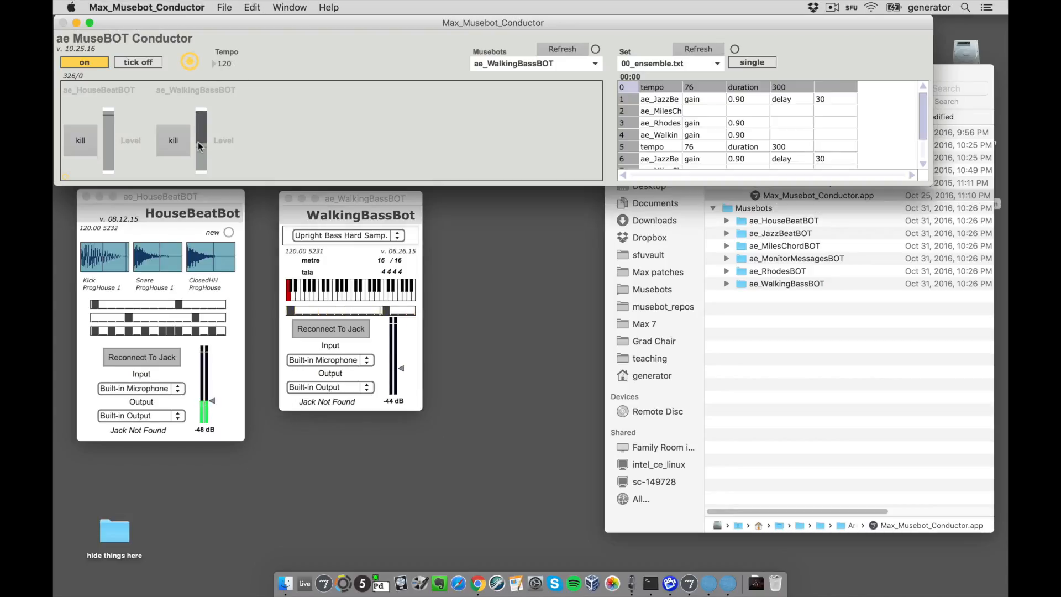
pyautogui.click(198, 200)
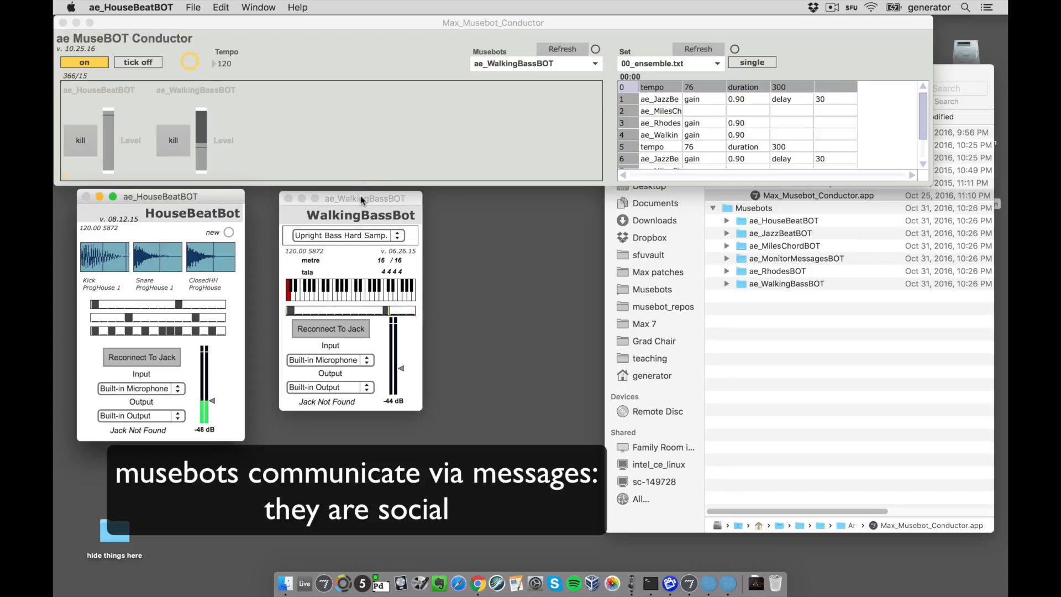
# Launch ae_MilesChordBOT from the conductor and place its window beside the WalkingBassBOT window
pyautogui.moveTo(361, 195); pyautogui.dragTo(352, 197)
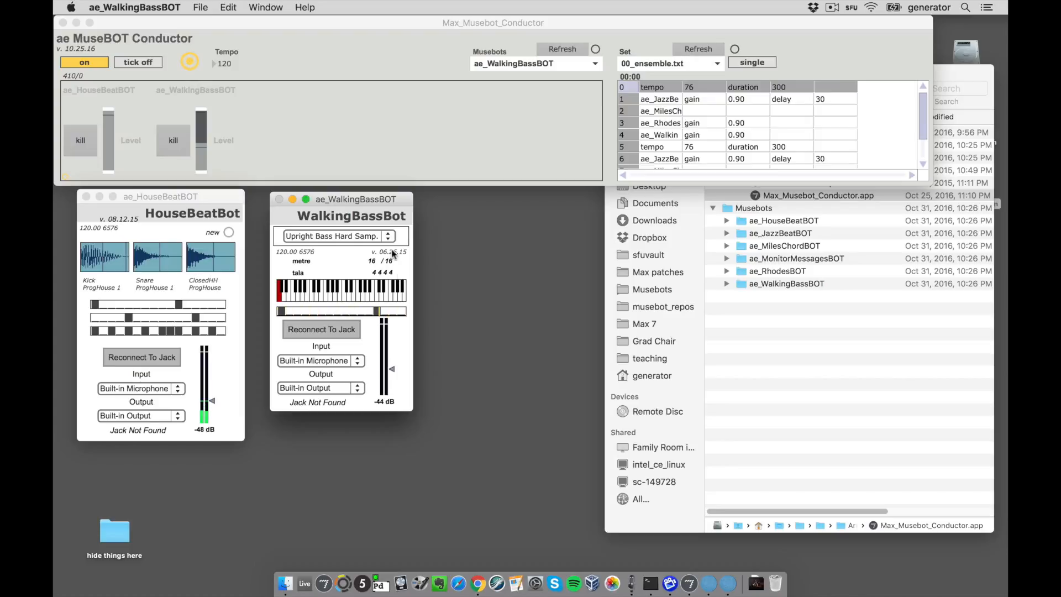
pyautogui.moveTo(353, 202); pyautogui.dragTo(351, 202)
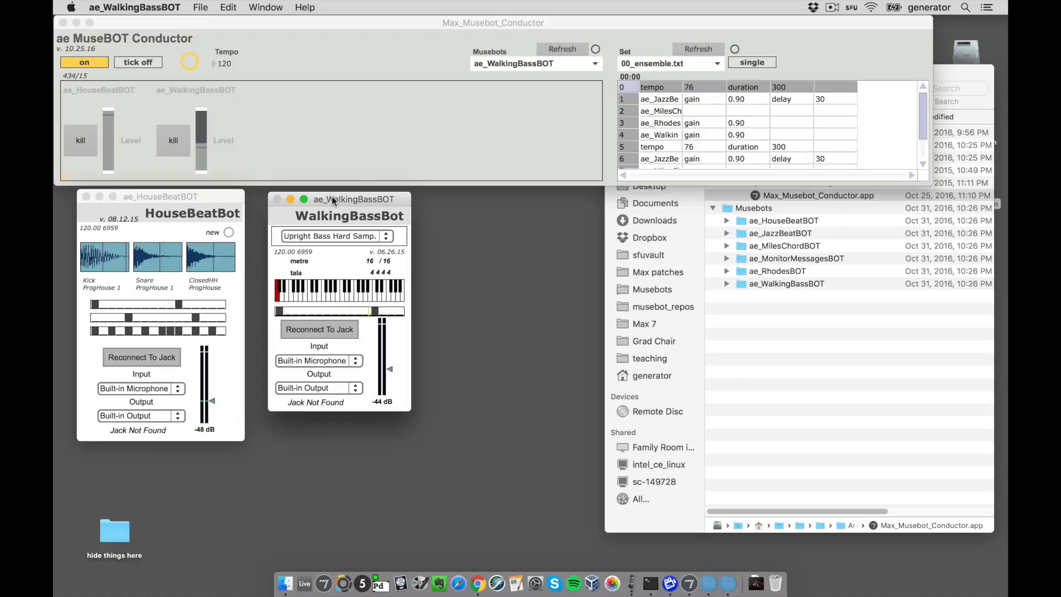
pyautogui.click(436, 31)
pyautogui.click(519, 64)
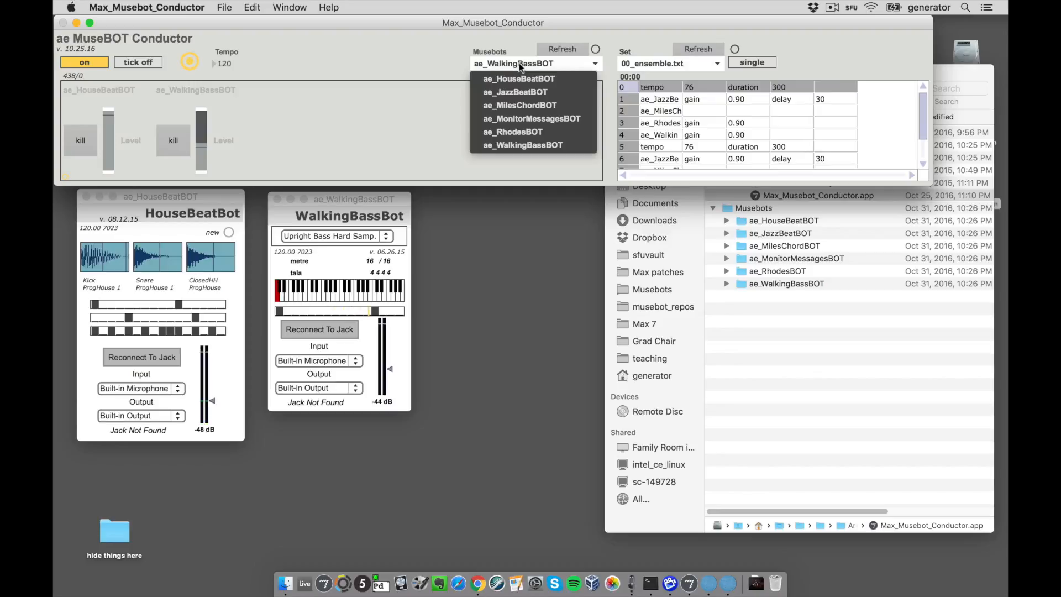
pyautogui.click(532, 110)
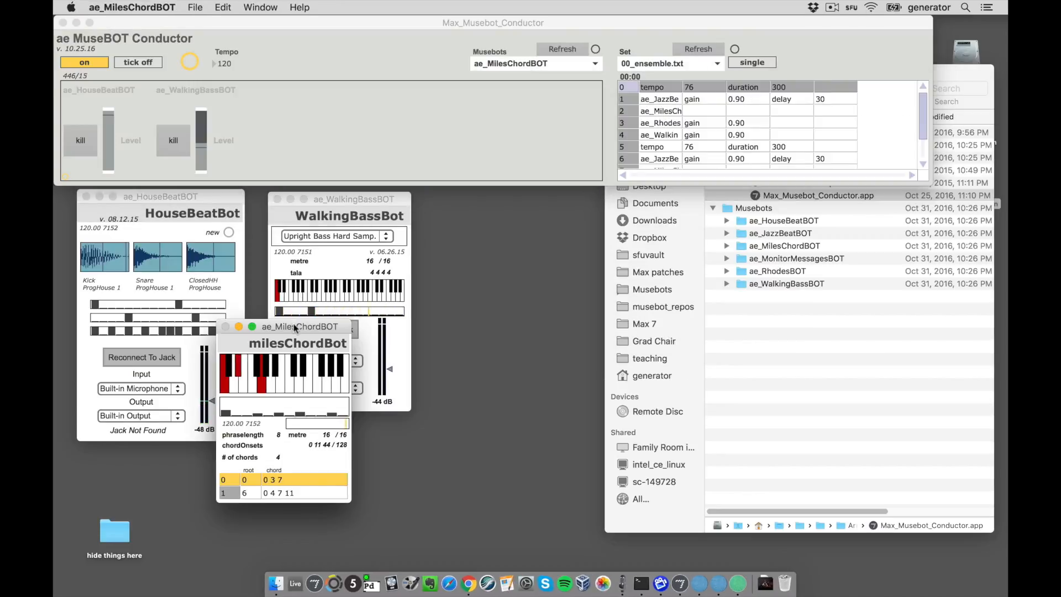
pyautogui.moveTo(292, 322); pyautogui.dragTo(500, 200)
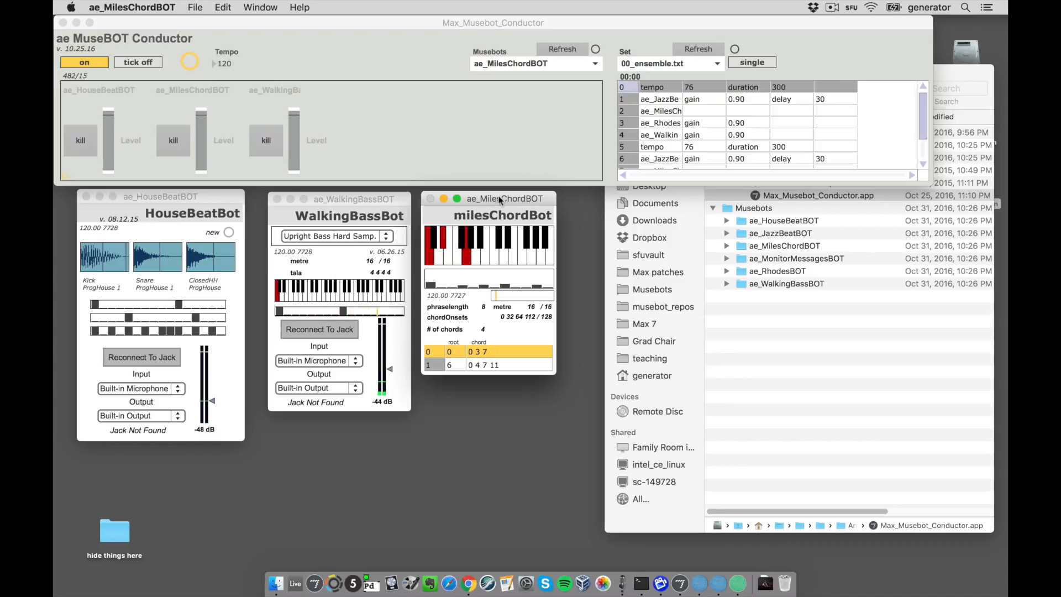
pyautogui.moveTo(498, 198); pyautogui.dragTo(501, 198)
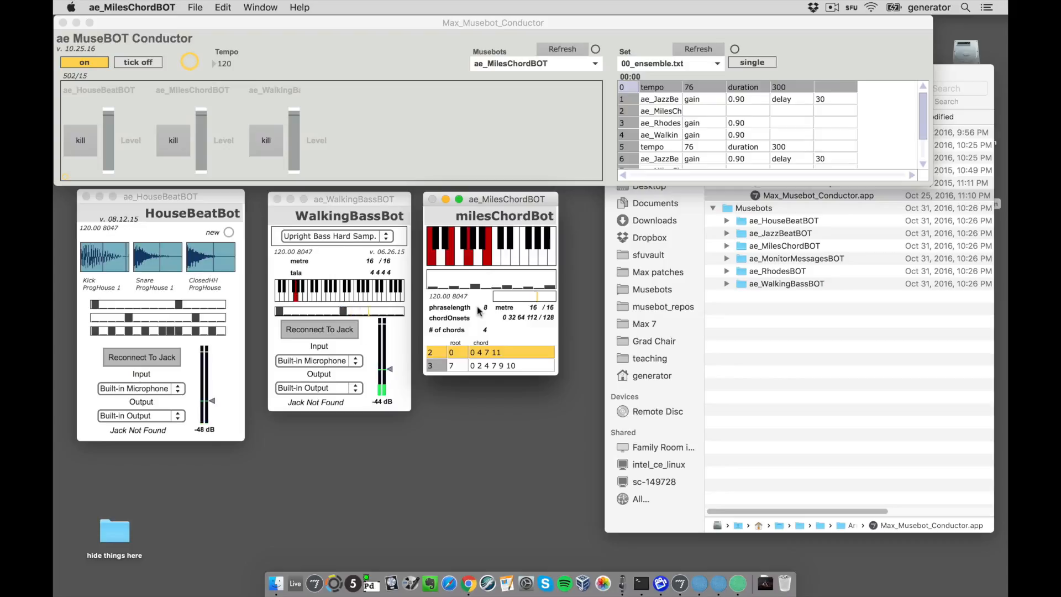
pyautogui.click(209, 195)
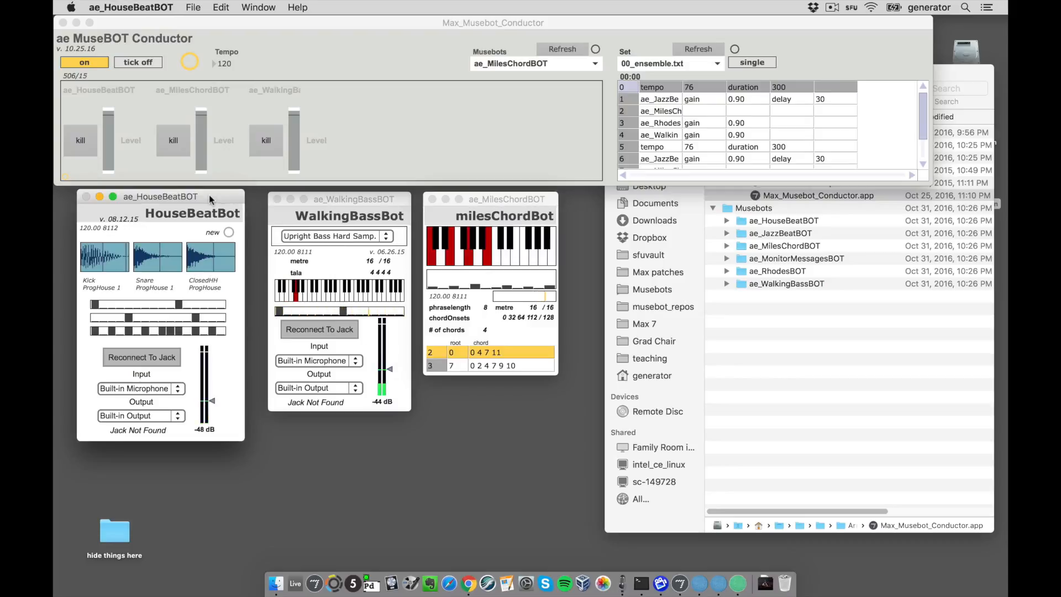
pyautogui.click(487, 200)
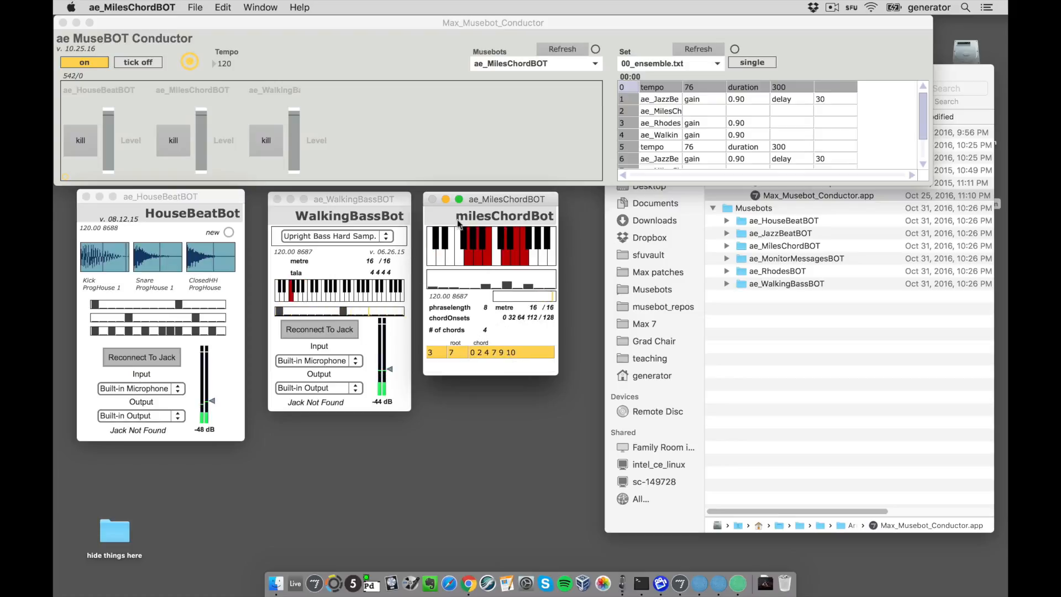
pyautogui.click(365, 200)
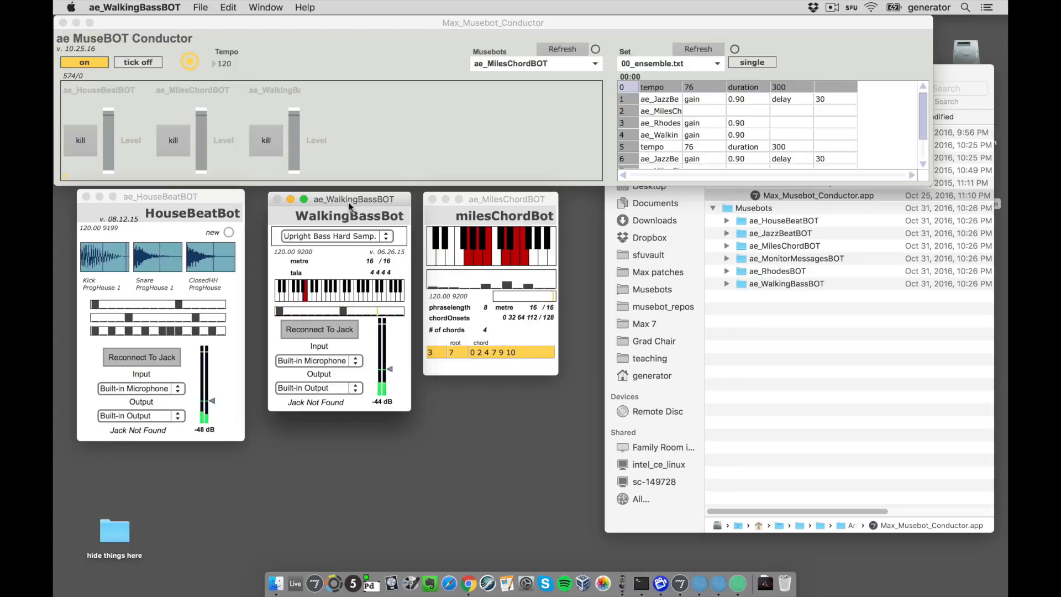
# Launch ae_RhodesBOT, place its window beside the MilesChordBOT window, and lower its level in the conductor to about -46 dB
pyautogui.click(383, 68)
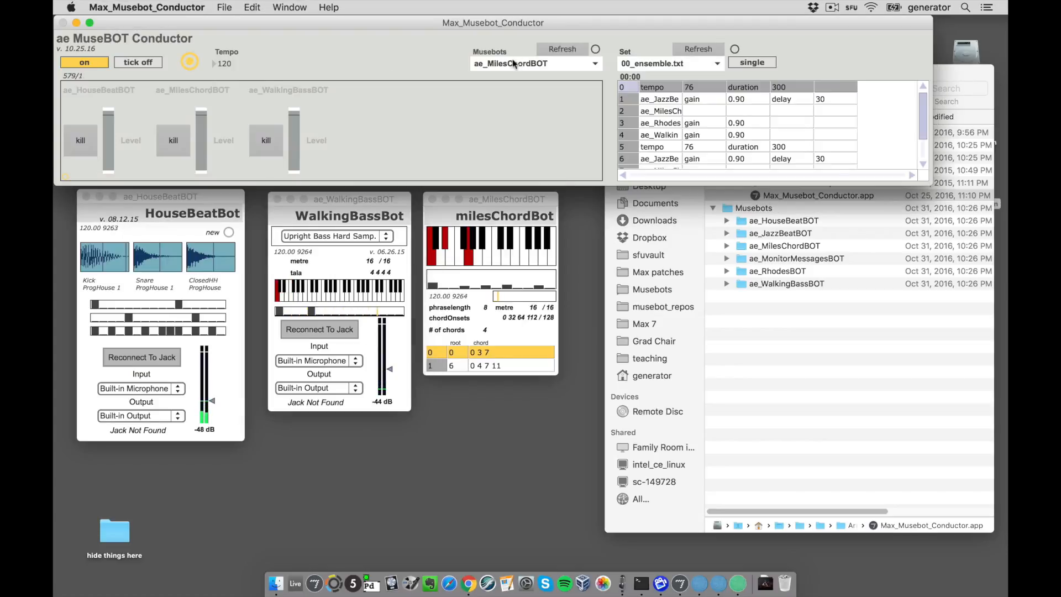
pyautogui.click(517, 64)
pyautogui.click(525, 133)
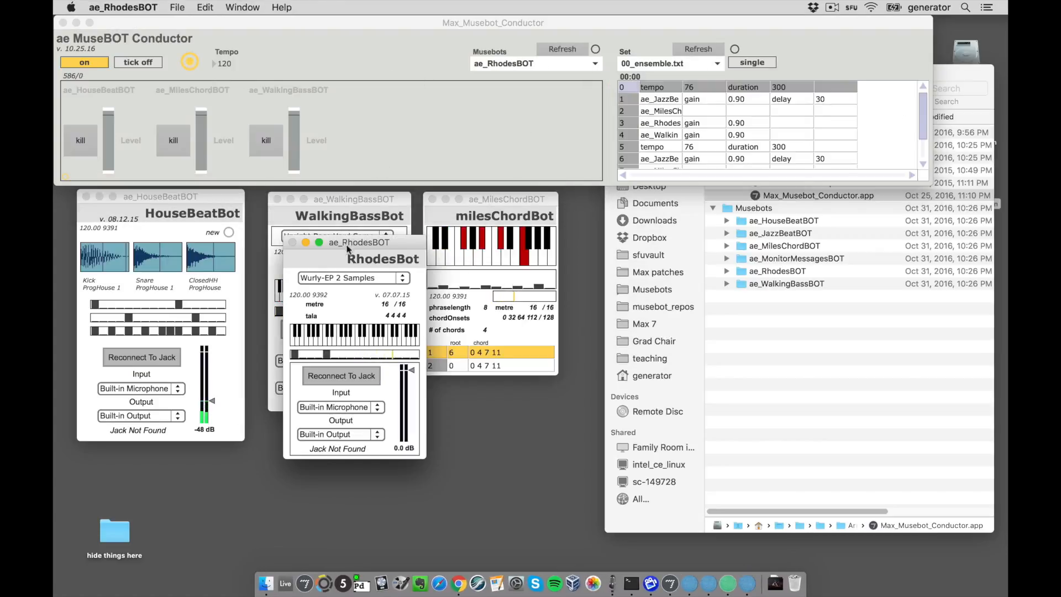
pyautogui.moveTo(343, 238); pyautogui.dragTo(629, 198)
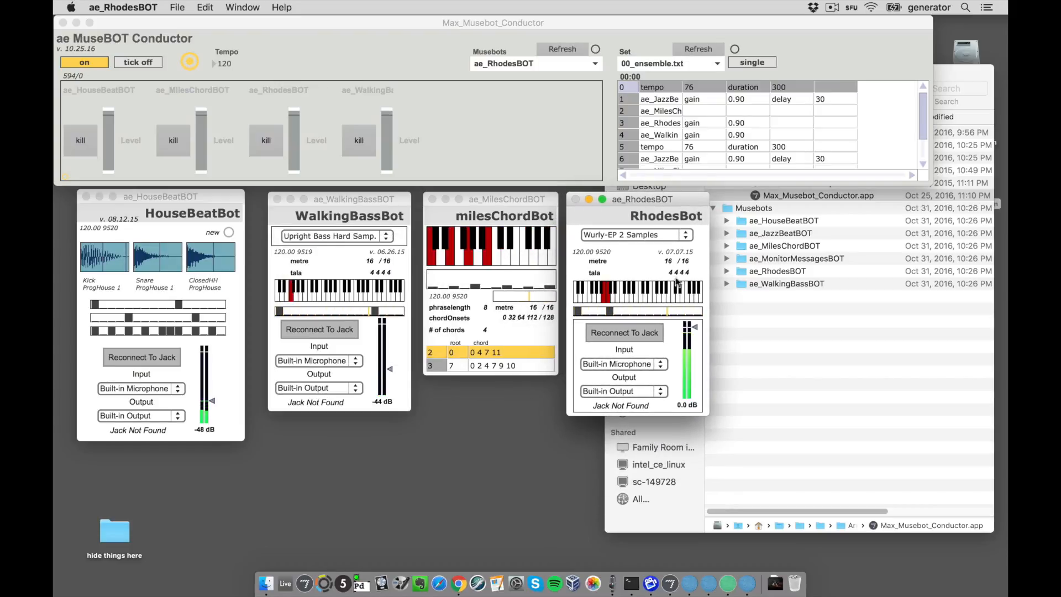
pyautogui.click(298, 137)
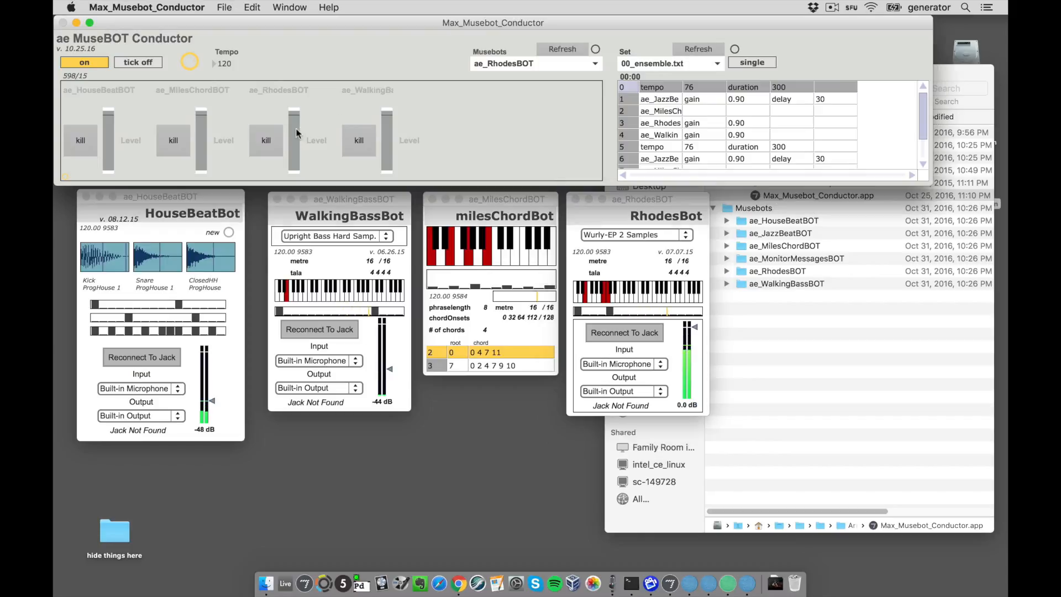
pyautogui.click(296, 142)
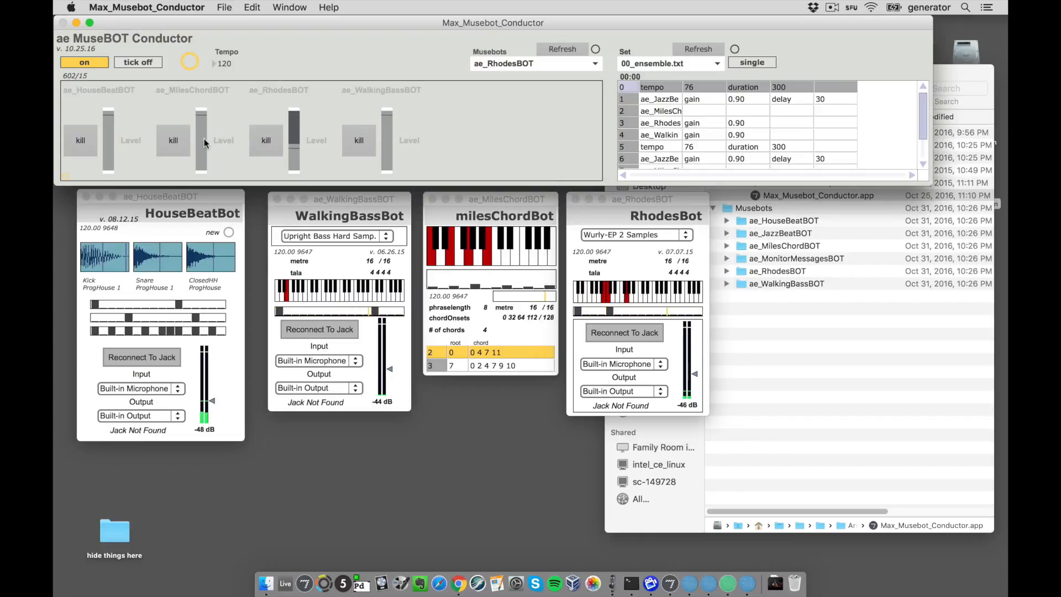
pyautogui.click(658, 200)
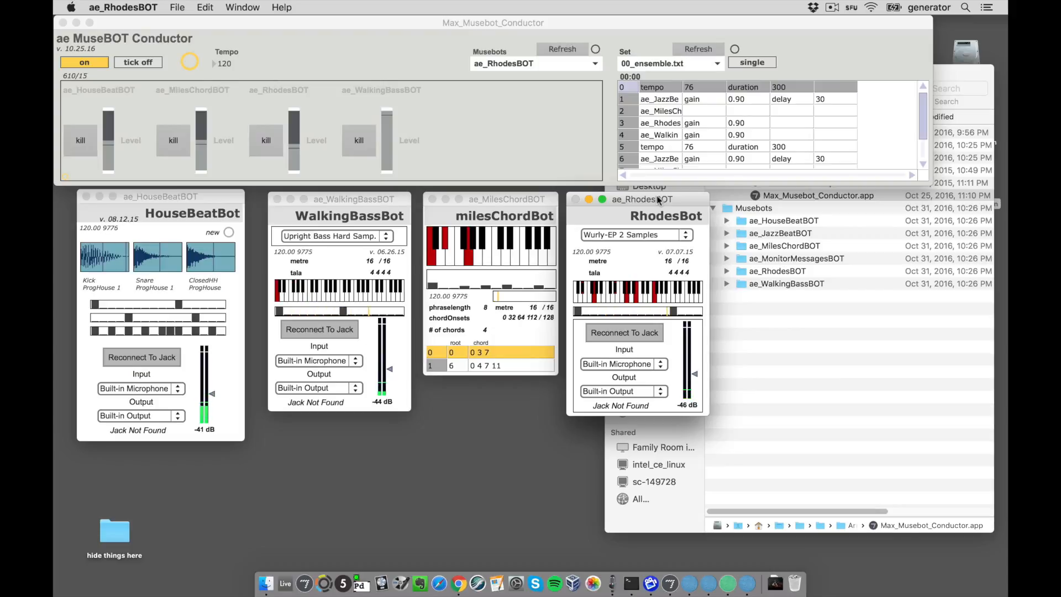
pyautogui.click(497, 201)
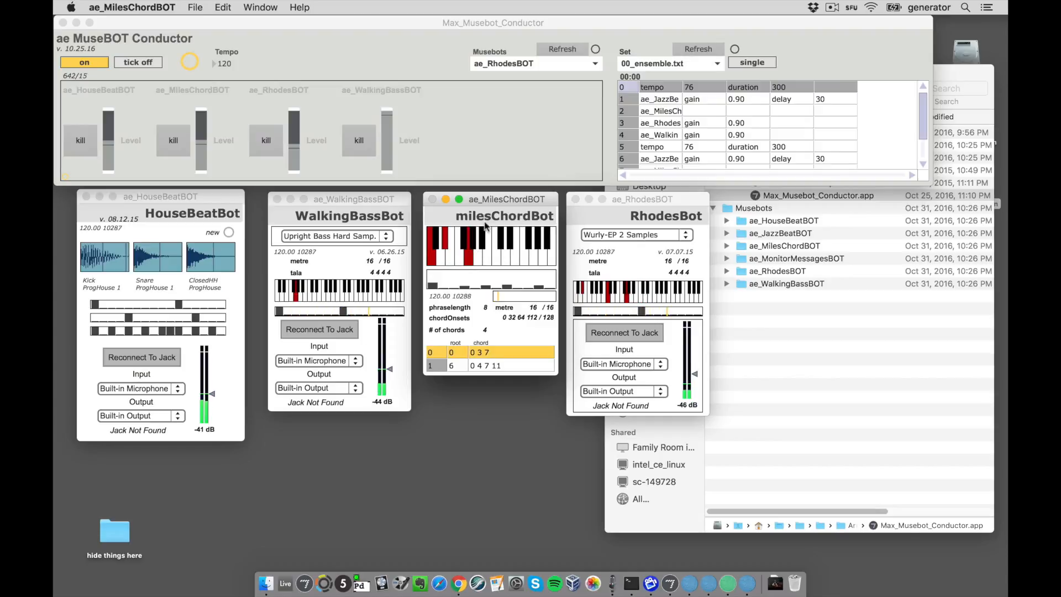
# Kill ae_HouseBeatBOT from the conductor and launch ae_JazzBeatBOT in its place
pyautogui.click(342, 57)
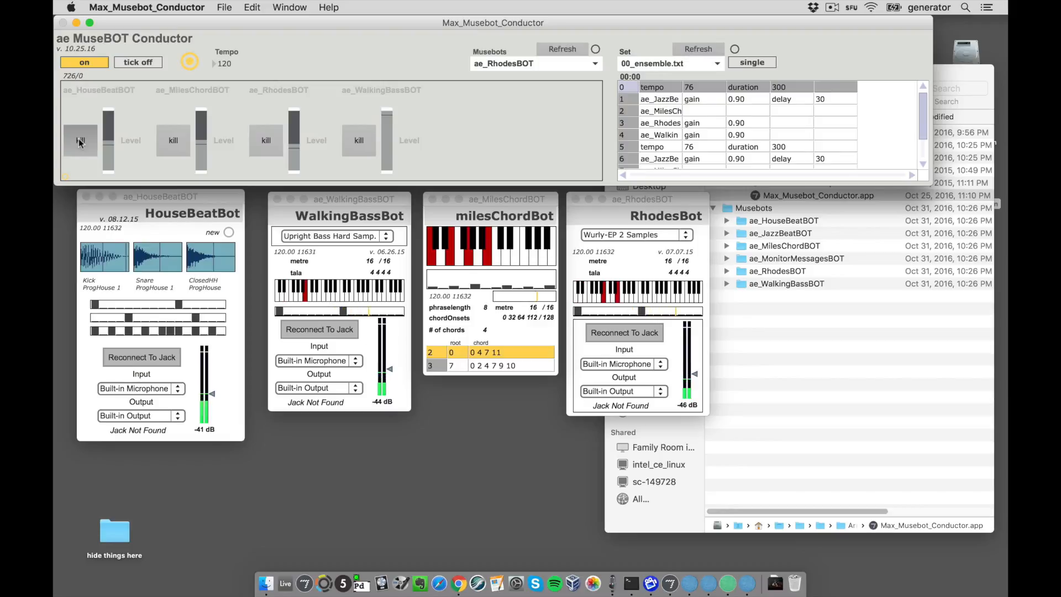
pyautogui.click(174, 197)
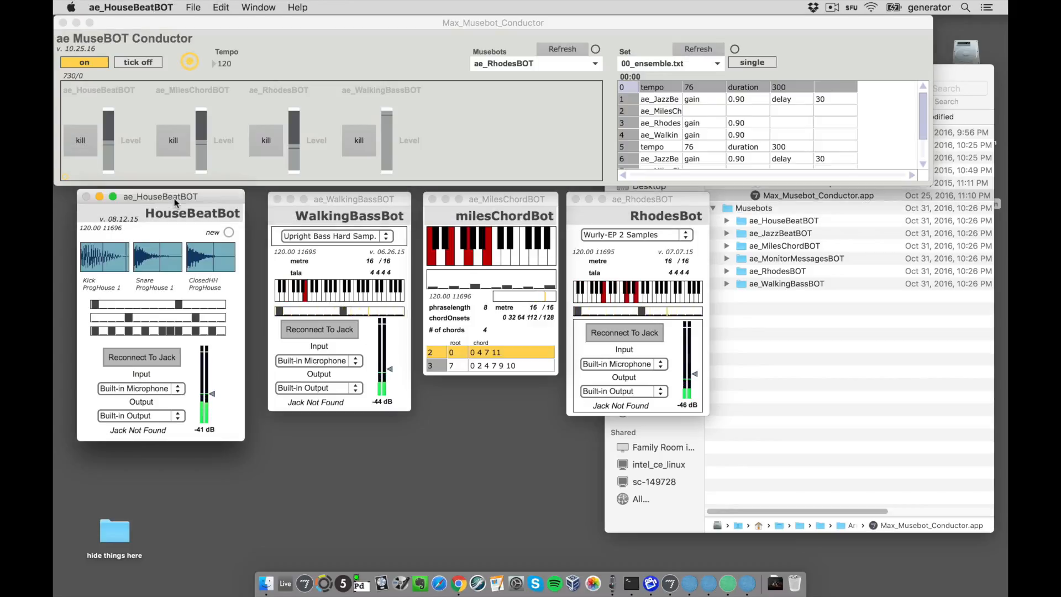
pyautogui.click(81, 140)
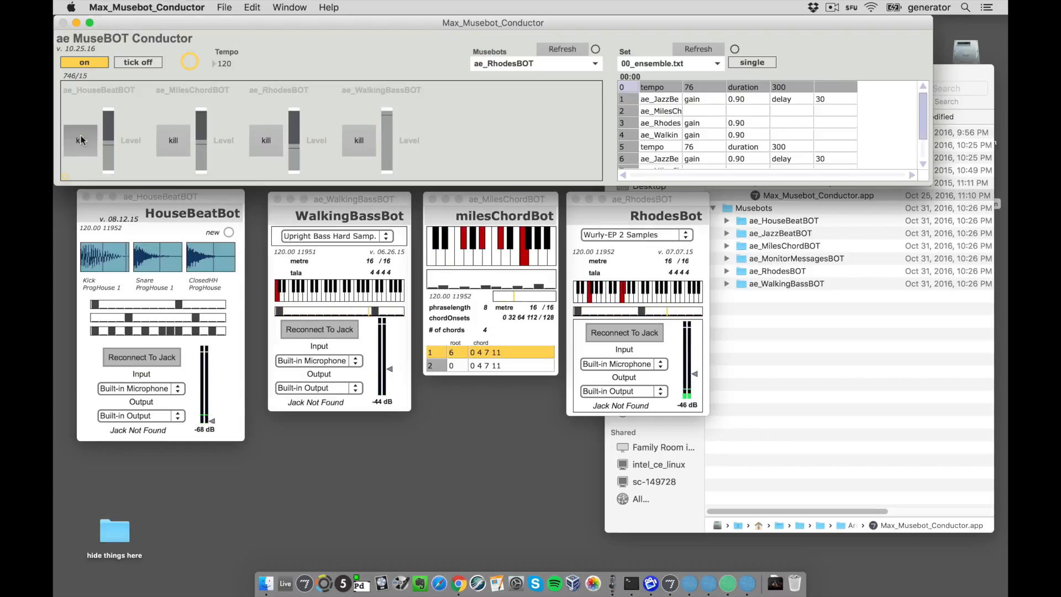
pyautogui.click(81, 140)
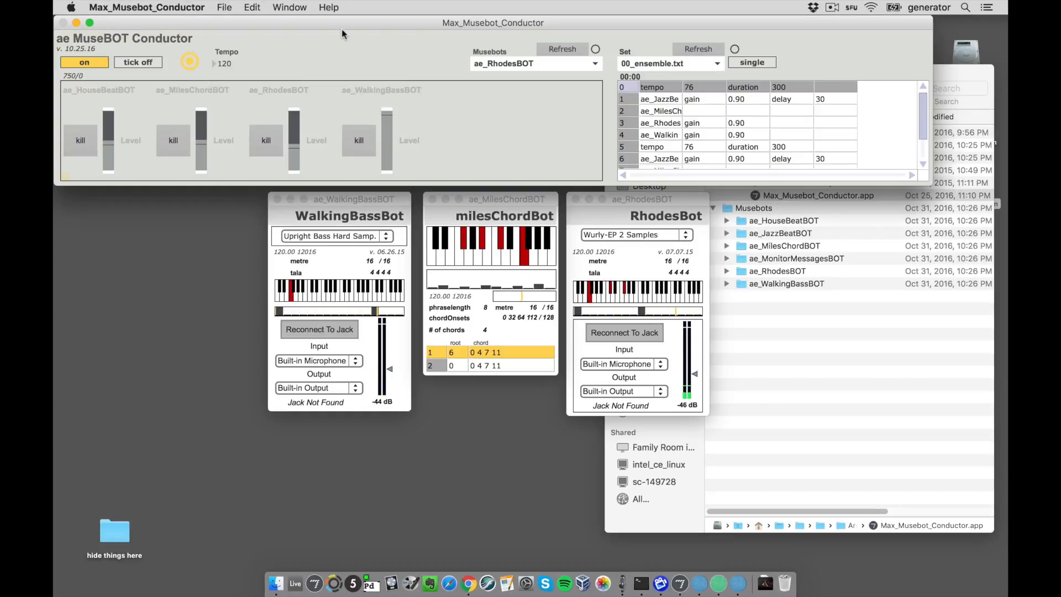
pyautogui.click(527, 66)
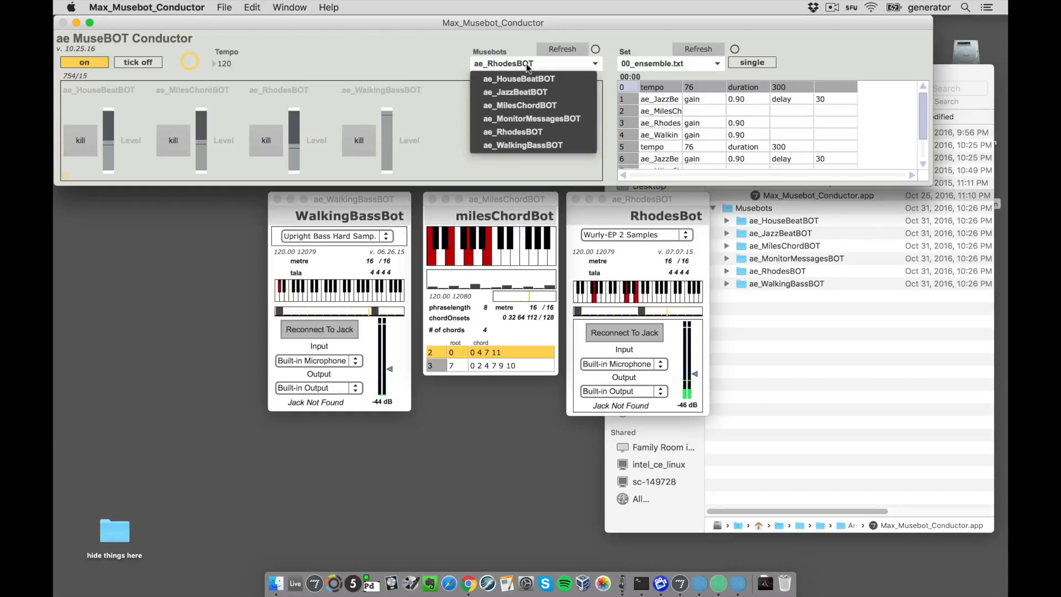
pyautogui.click(532, 93)
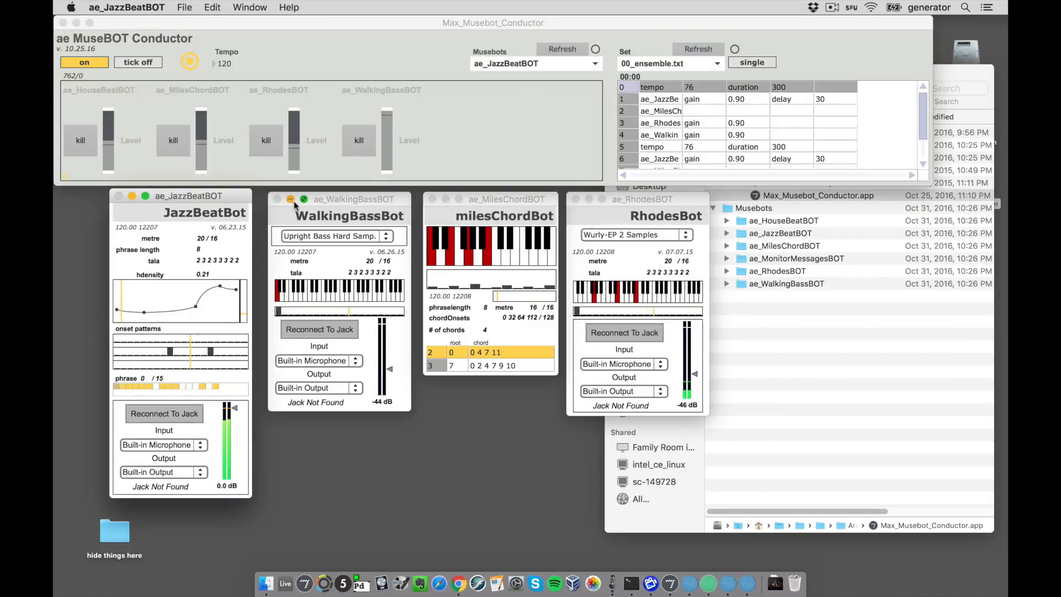
# Balance the conductor levels: WalkingBassBOT to about -49 dB, RhodesBOT to about -43 dB, JazzBeatBOT to about -52 dB, and adjust MilesChordBOT
pyautogui.moveTo(387, 135); pyautogui.dragTo(386, 144)
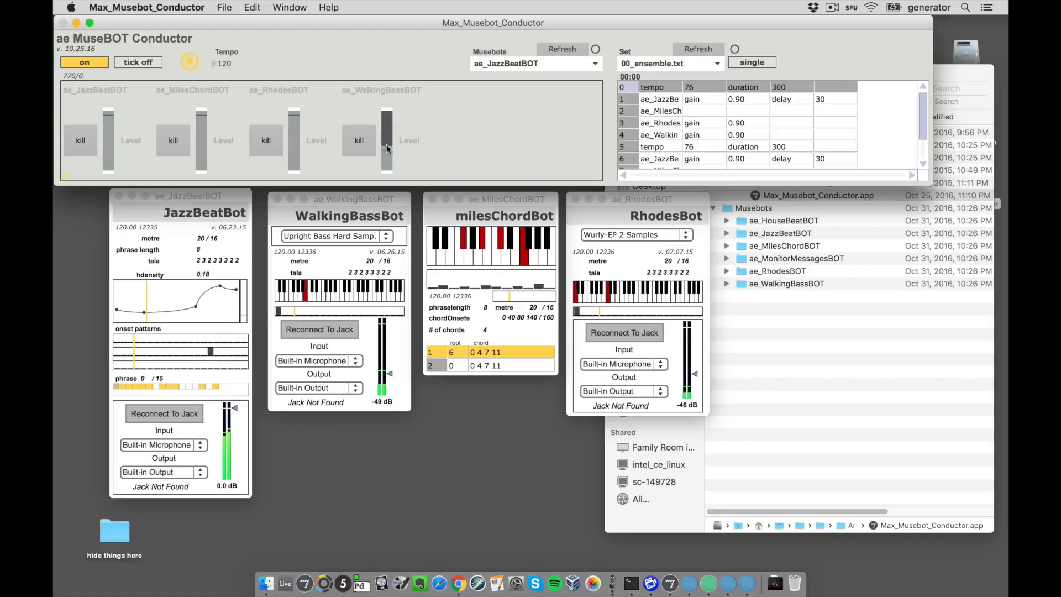
pyautogui.click(292, 143)
pyautogui.click(201, 145)
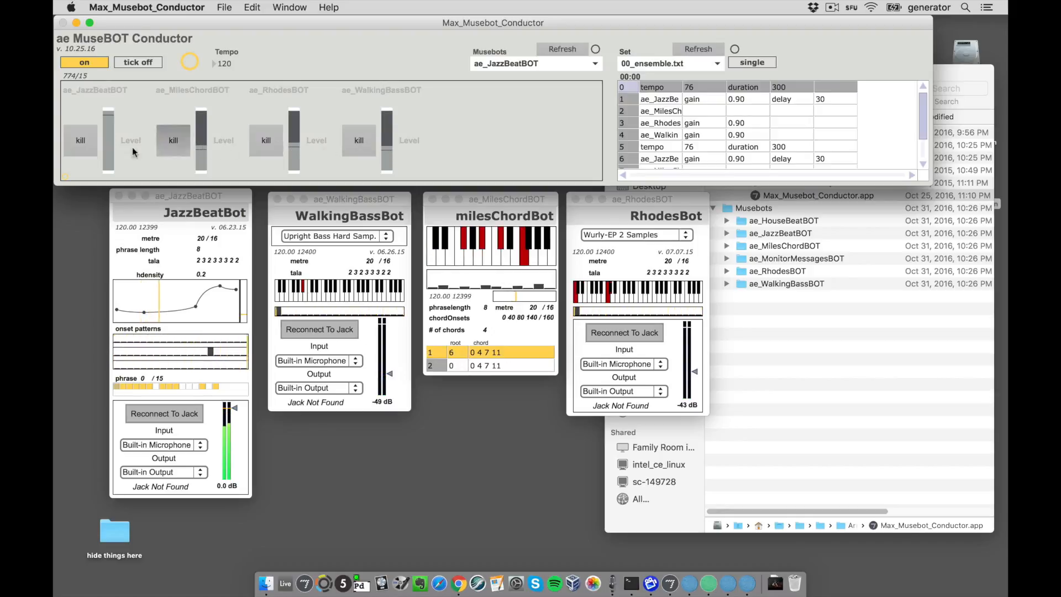
pyautogui.click(107, 148)
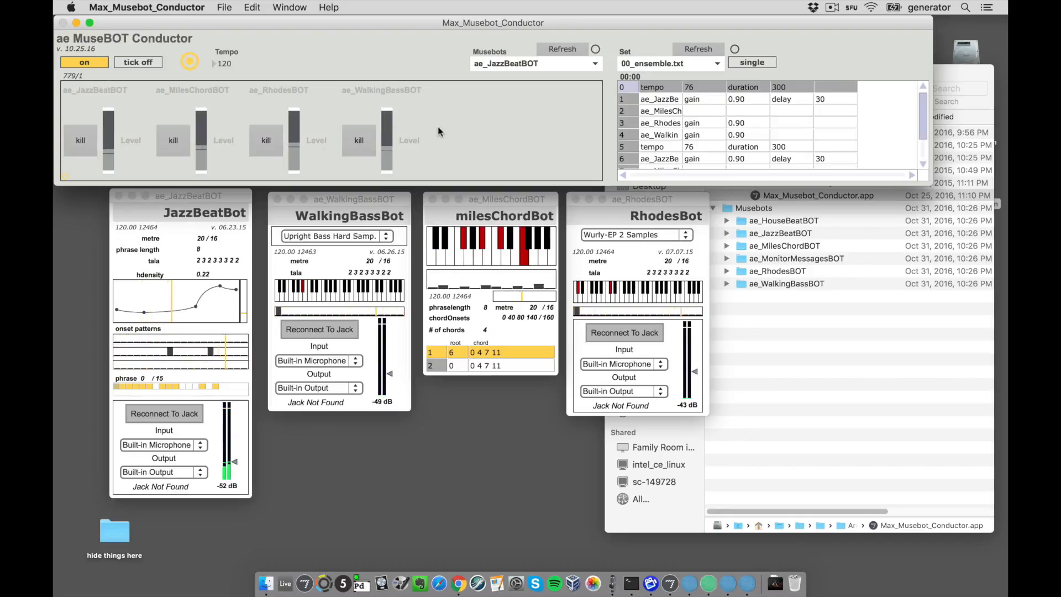
# Examine the metre, tala, density and onset patterns of JazzBeatBOT and compare them with the WalkingBassBOT window during playback
pyautogui.click(211, 199)
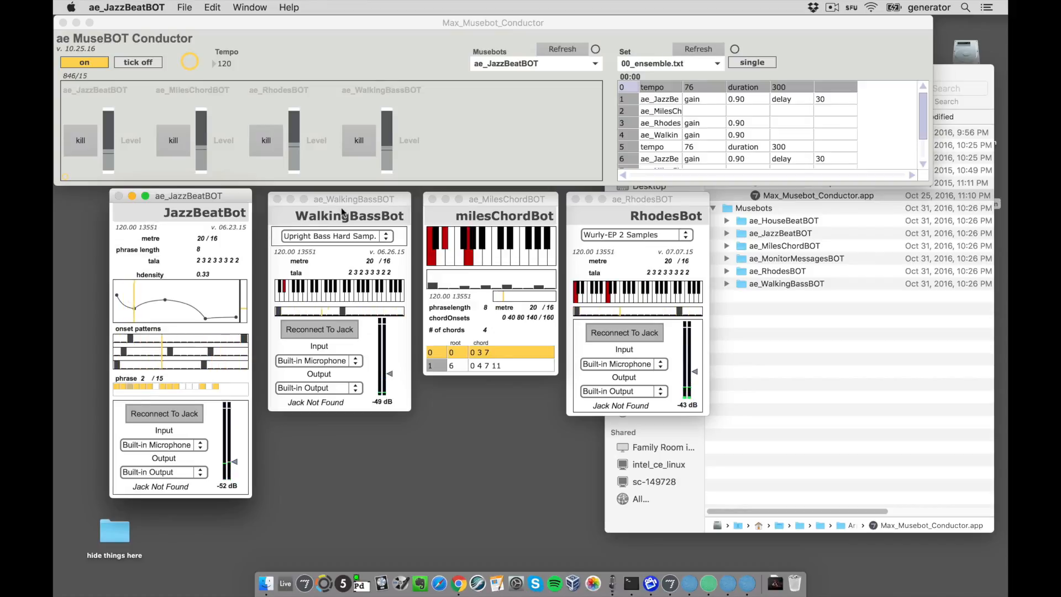
pyautogui.click(360, 198)
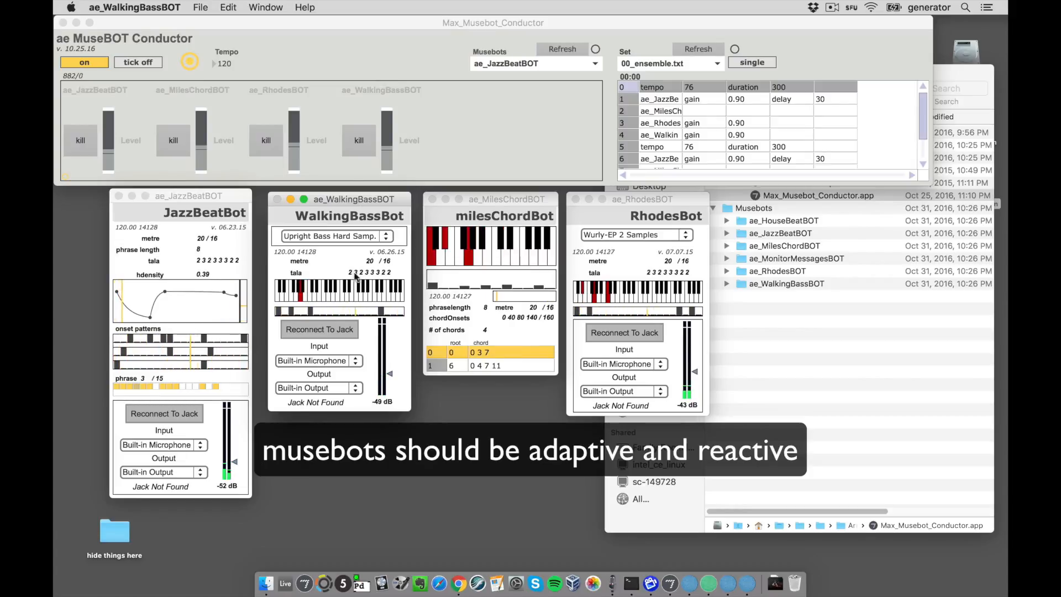
pyautogui.click(193, 197)
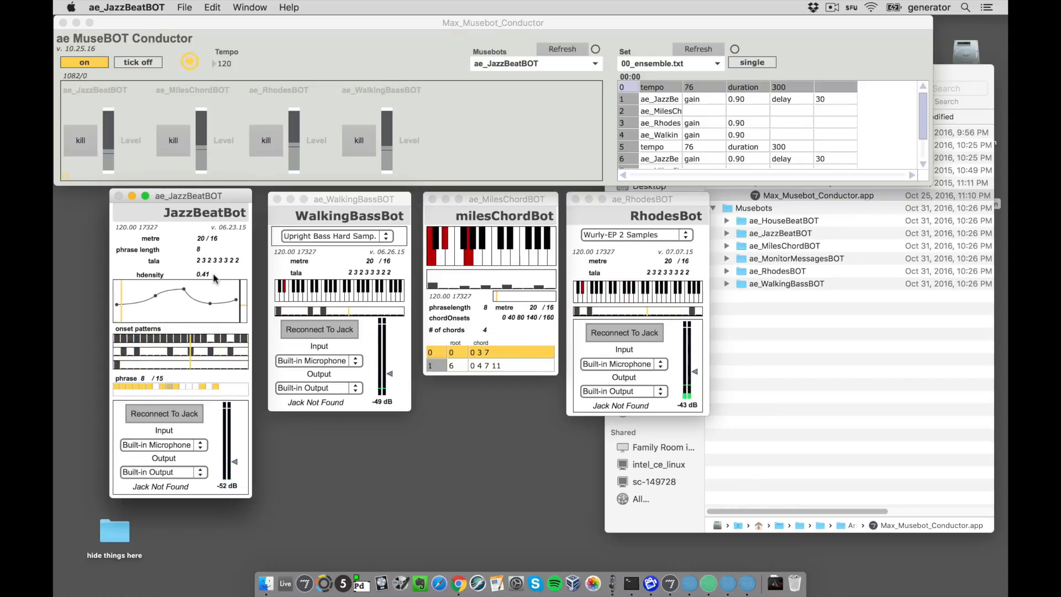
pyautogui.click(370, 204)
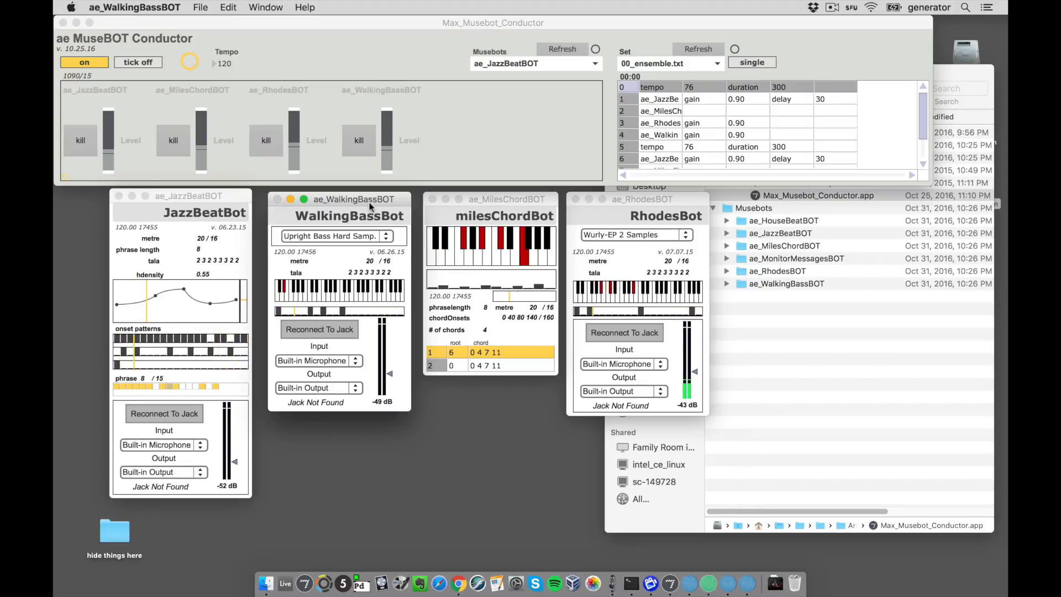
pyautogui.click(293, 23)
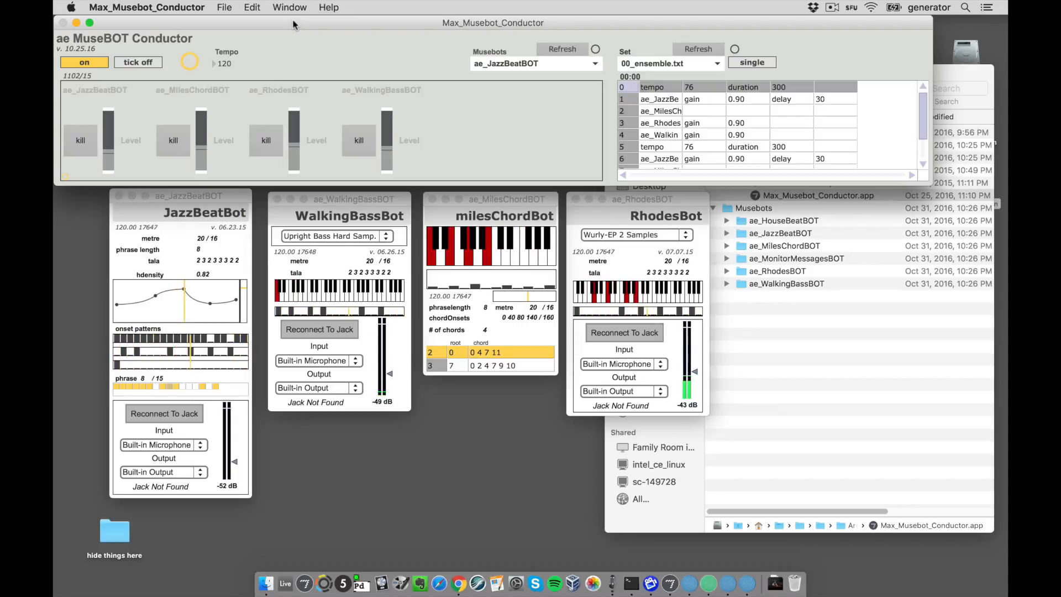
pyautogui.click(192, 213)
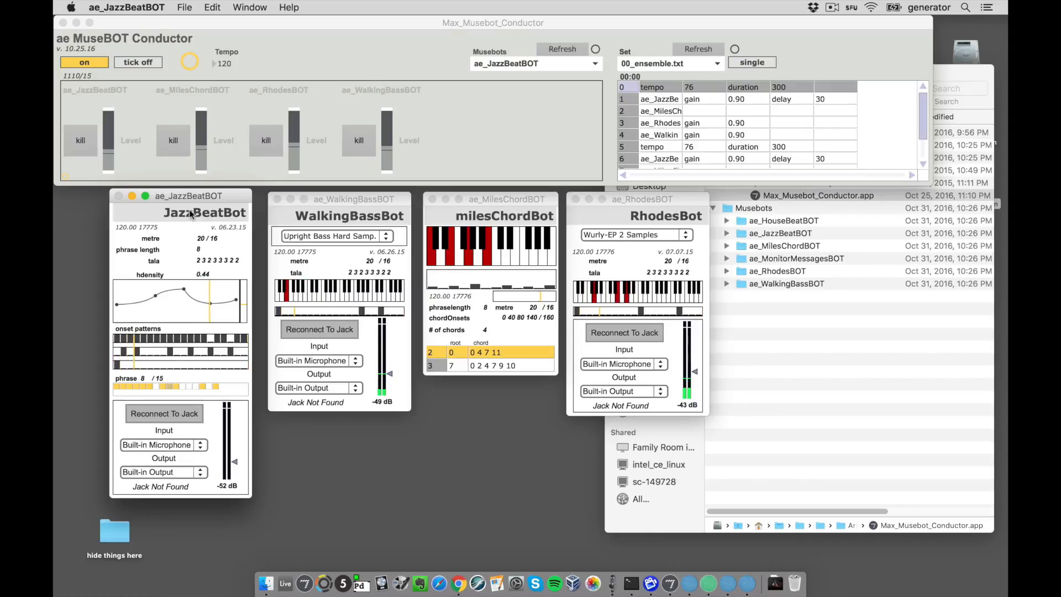
pyautogui.click(182, 415)
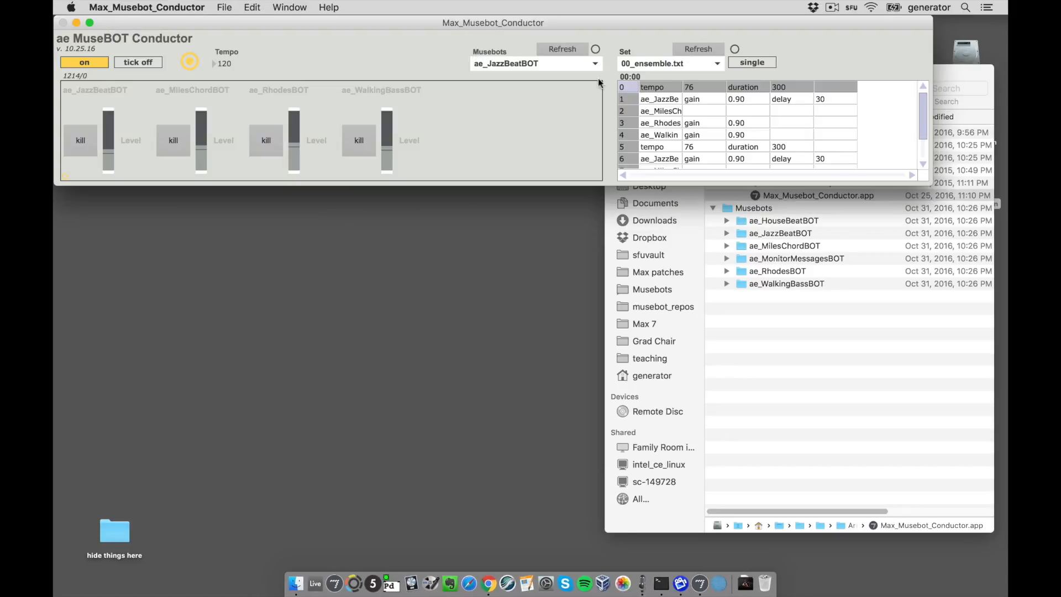
# Load the 00_ensemble.txt set in the conductor, then switch to Finder and select that file in the Ensembles folder
pyautogui.click(659, 64)
pyautogui.click(659, 80)
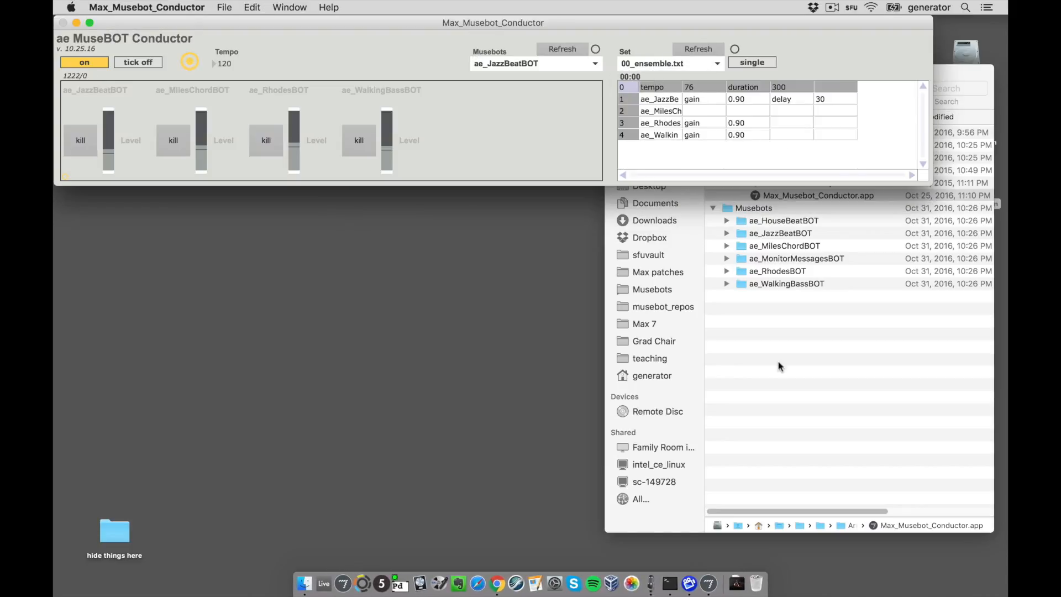
pyautogui.click(960, 77)
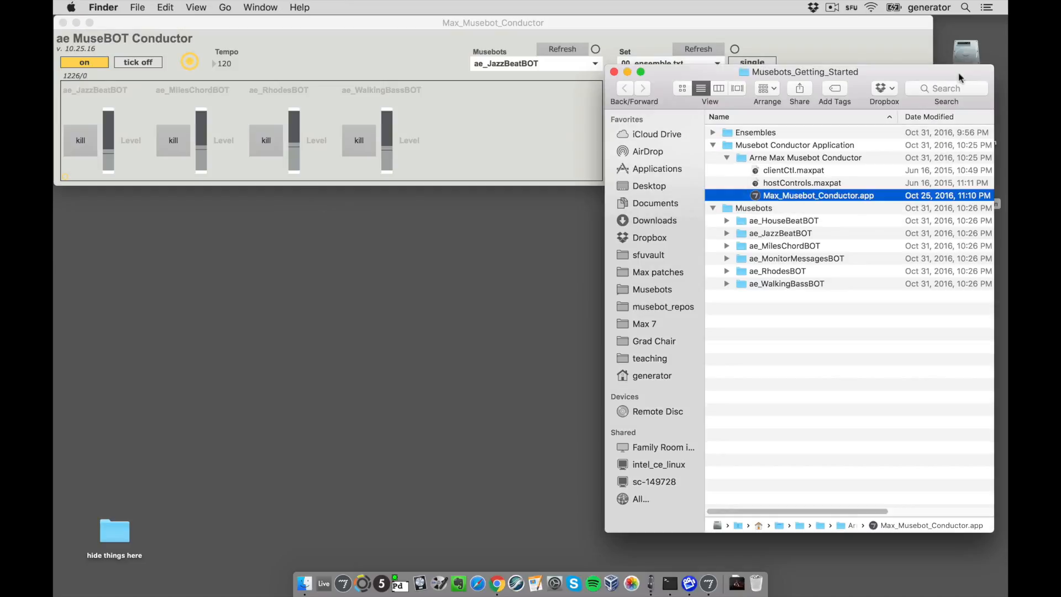
pyautogui.click(714, 133)
pyautogui.click(757, 145)
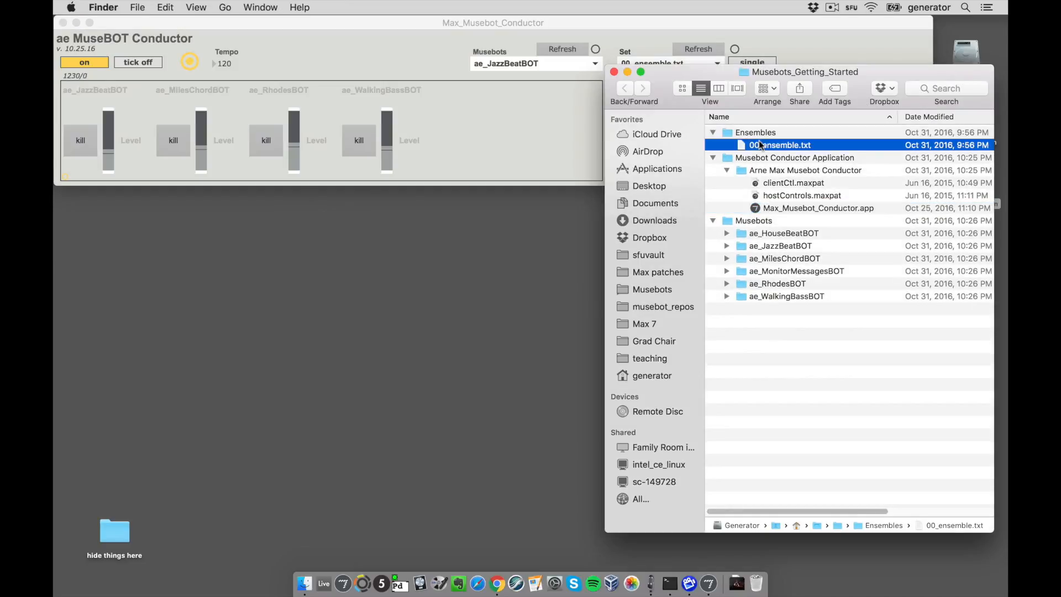
# Preview 00_ensemble.txt to read its tempo, duration, gain and delay settings, and return to the Musebot Conductor
pyautogui.press('space')
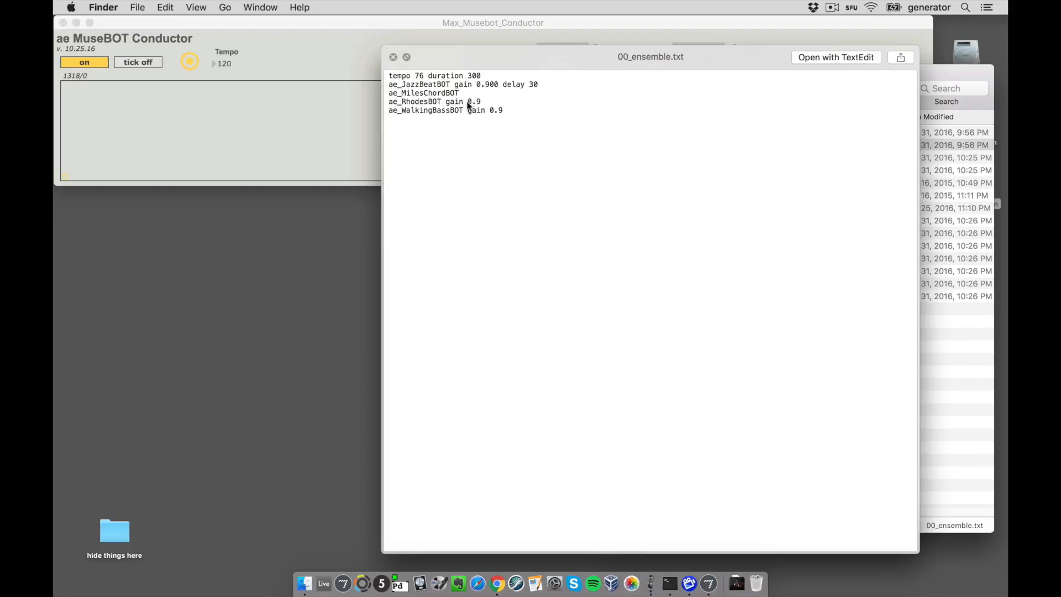
pyautogui.click(393, 57)
pyautogui.click(371, 58)
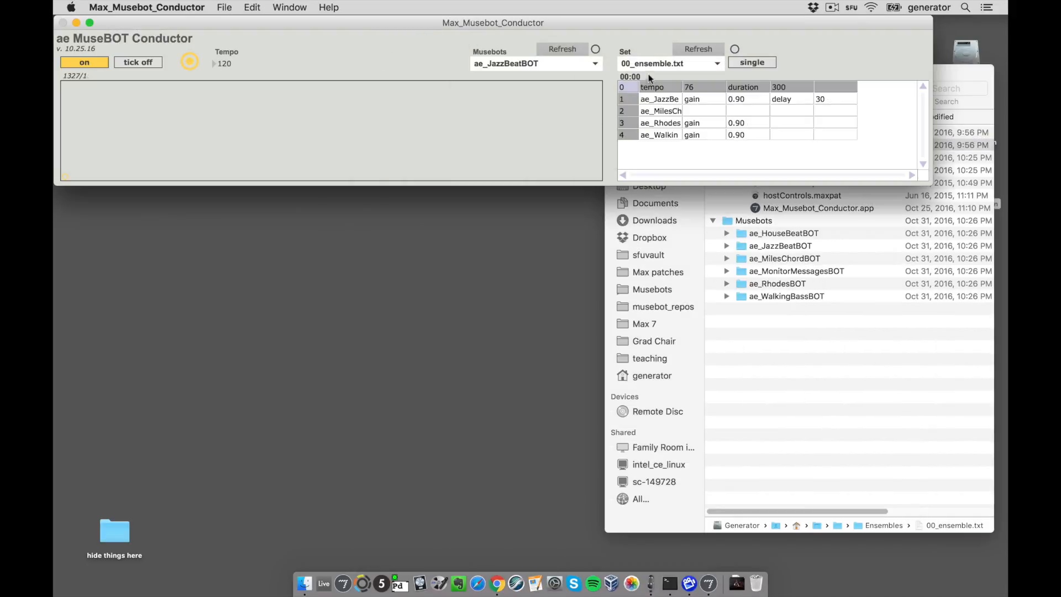
# Choose the 00_ensemble.txt set in the conductor and switch from single to play set to launch its musebots
pyautogui.click(669, 66)
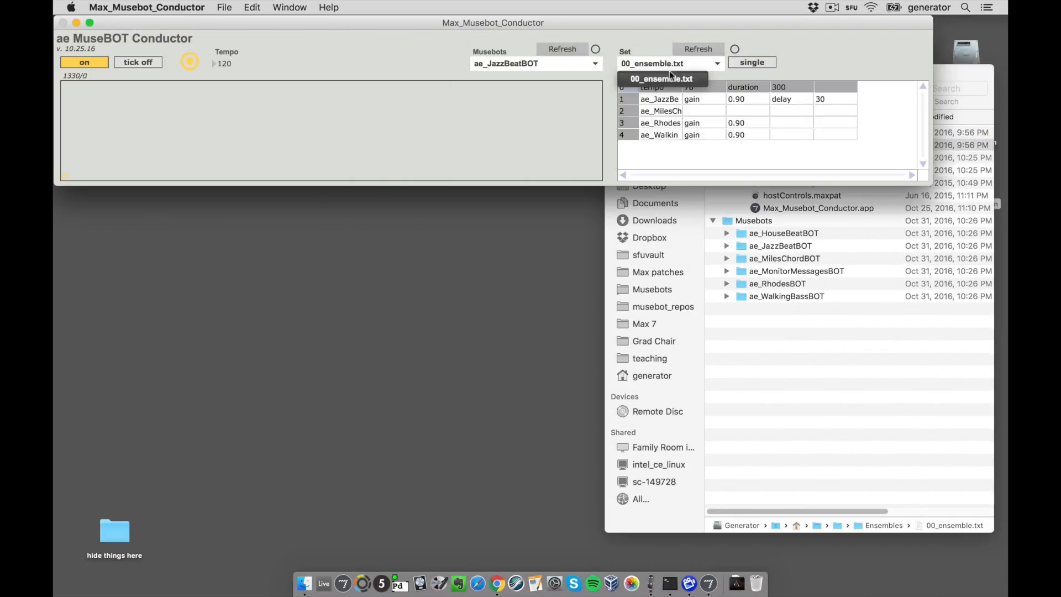
pyautogui.click(676, 76)
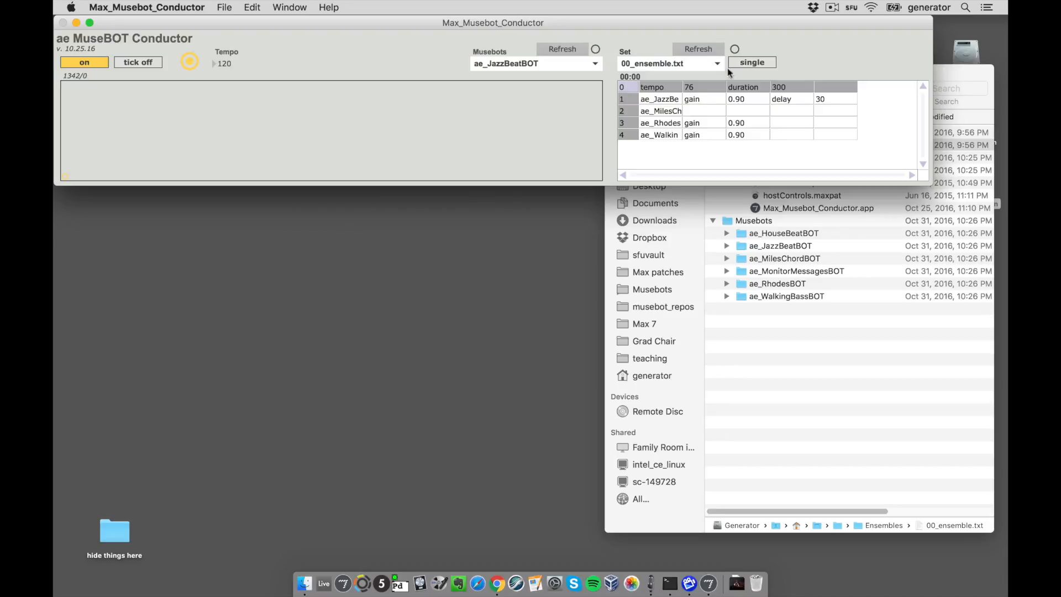
pyautogui.click(755, 63)
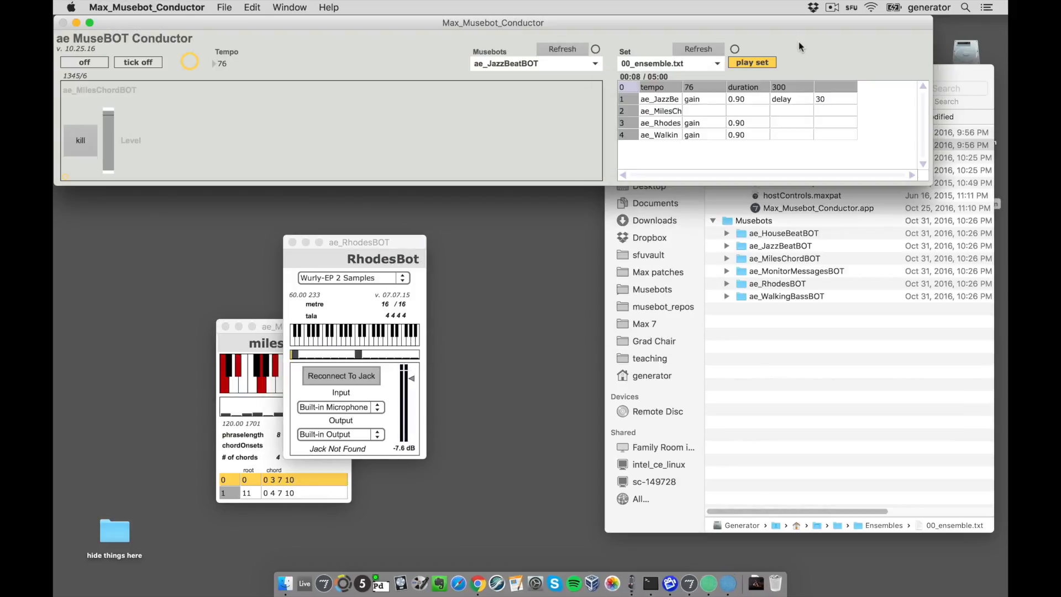
# Move the RhodesBOT and WalkingBassBOT windows apart below the conductor and turn the conductor on to start playback
pyautogui.moveTo(366, 241); pyautogui.dragTo(589, 196)
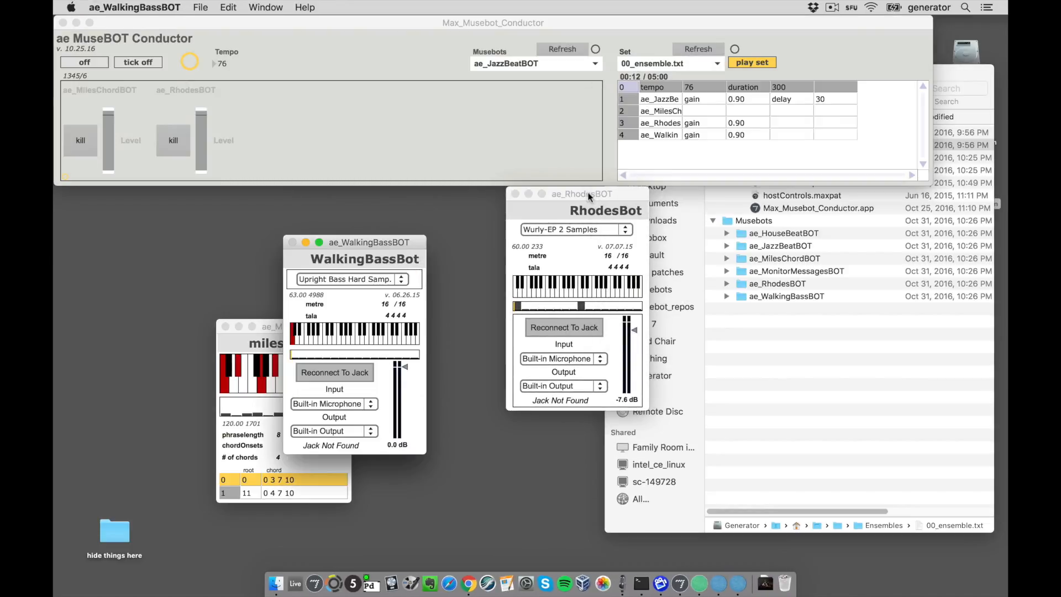
pyautogui.moveTo(396, 242); pyautogui.dragTo(467, 201)
pyautogui.click(97, 63)
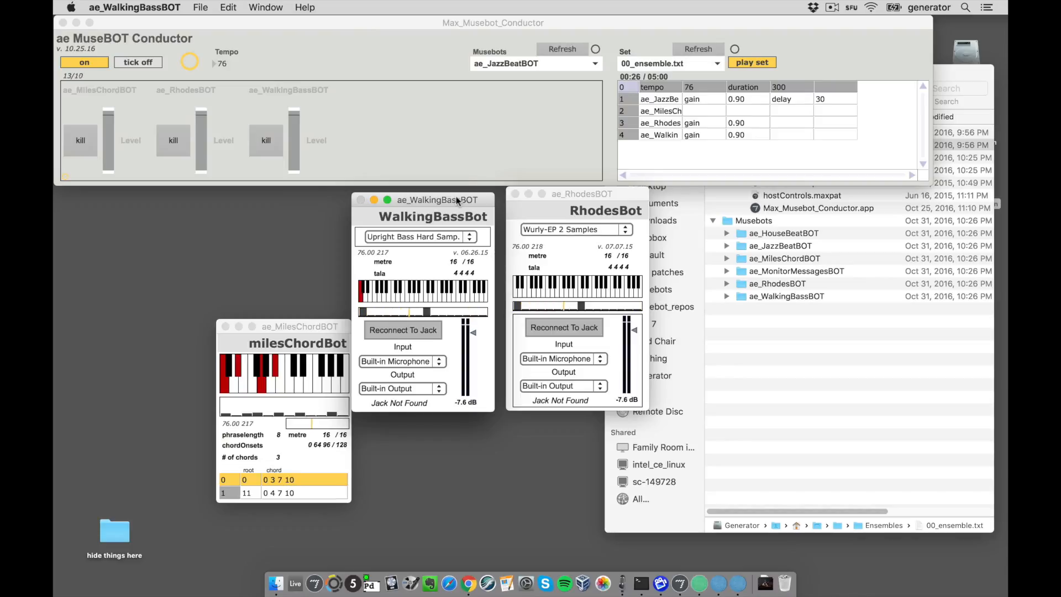
pyautogui.click(605, 196)
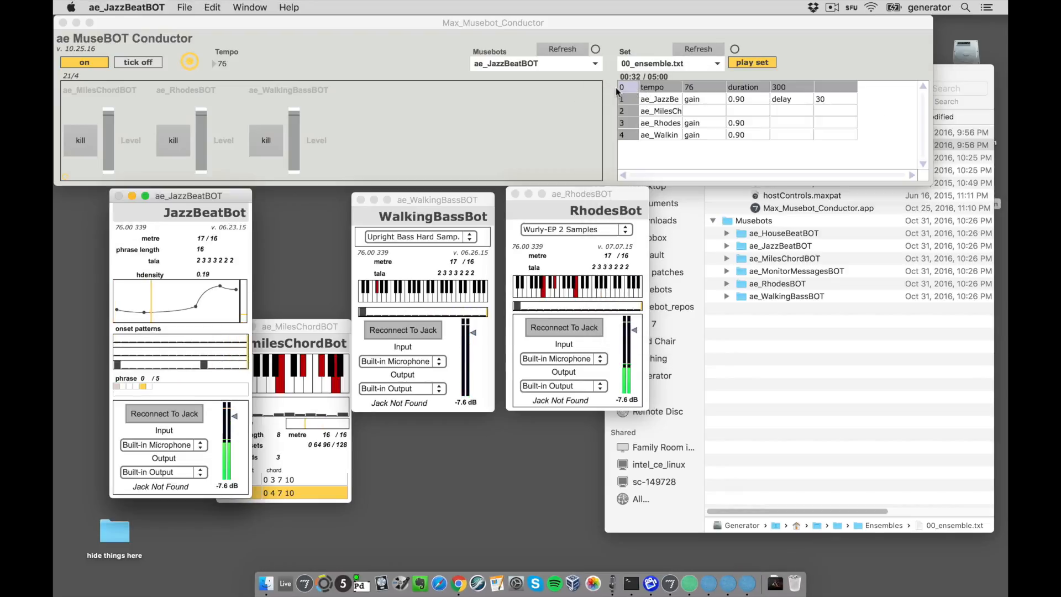
# Balance the ensemble levels: JazzBeatBOT to about -47 dB, RhodesBOT to about -39 dB, WalkingBassBOT to about -38 dB, and lower MilesChordBOT
pyautogui.click(106, 147)
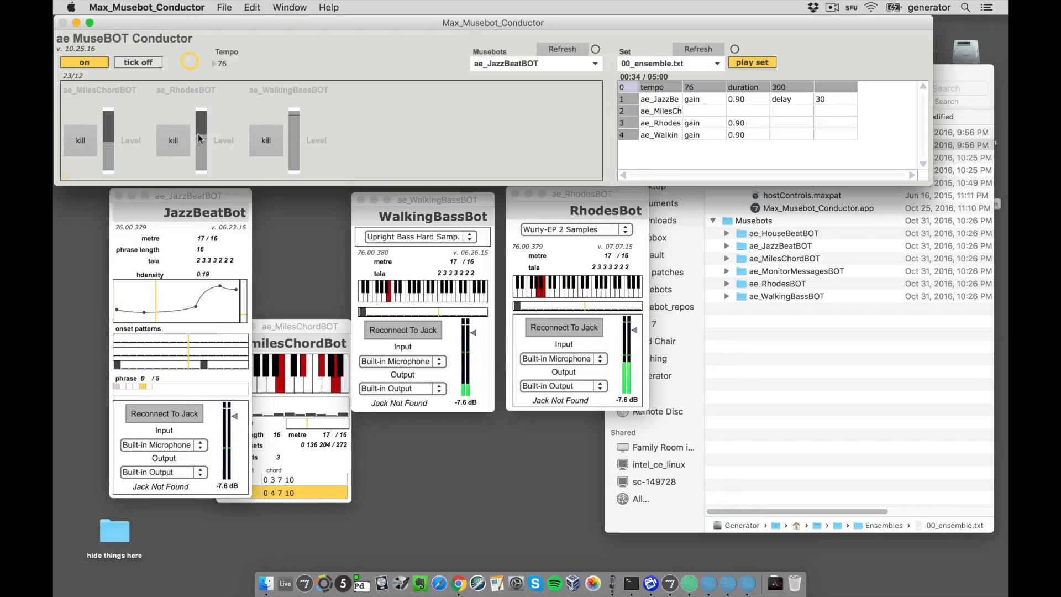
pyautogui.click(198, 134)
pyautogui.click(292, 138)
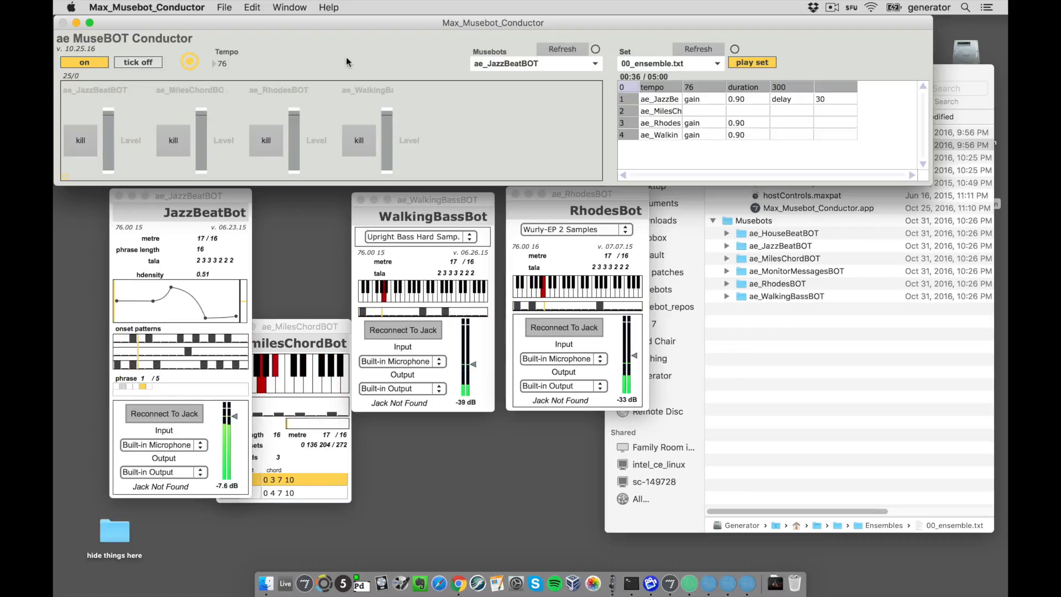
pyautogui.click(108, 145)
pyautogui.click(202, 142)
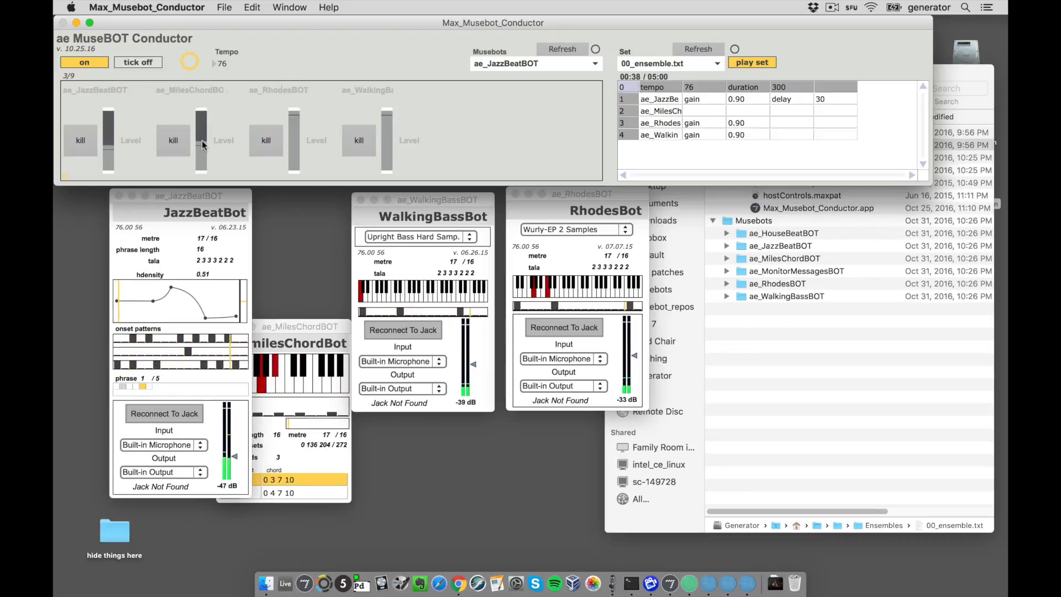
pyautogui.click(292, 137)
pyautogui.click(388, 137)
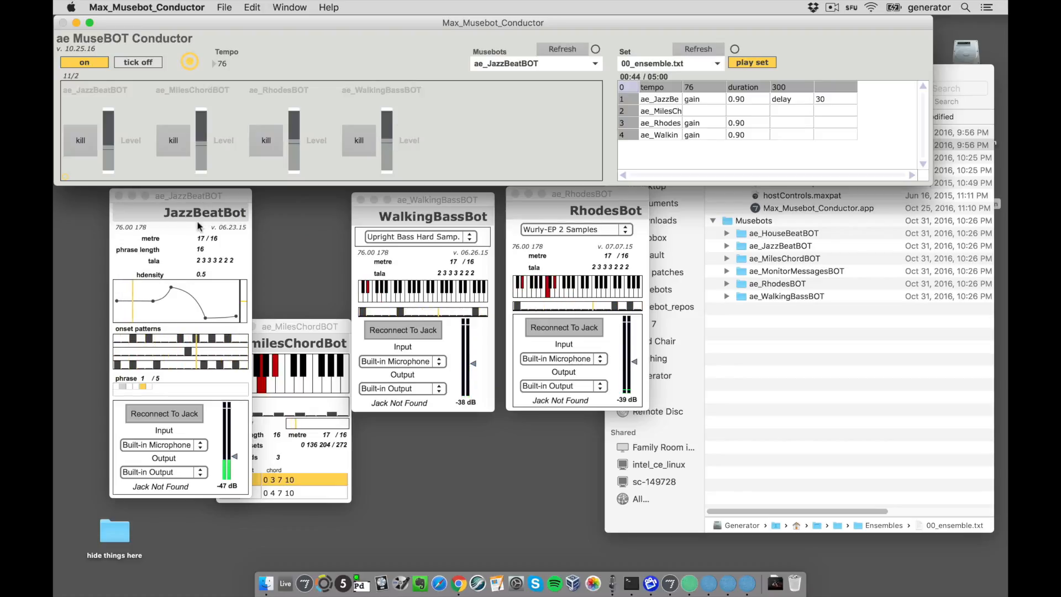
# Bring the WalkingBassBOT and conductor windows forward during playback, and stop playing the 00_ensemble.txt set
pyautogui.click(447, 199)
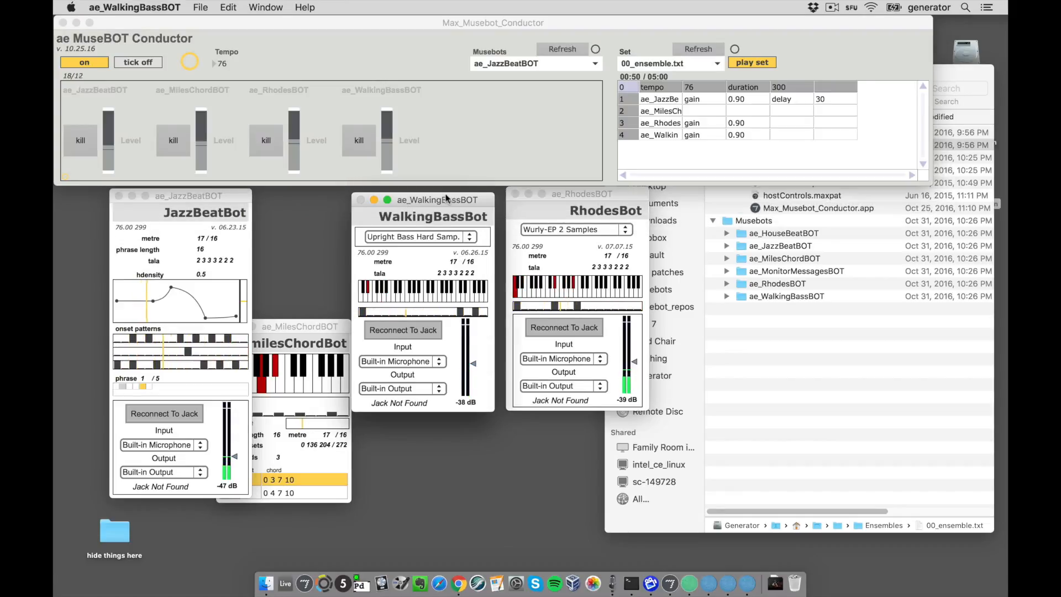
pyautogui.click(823, 51)
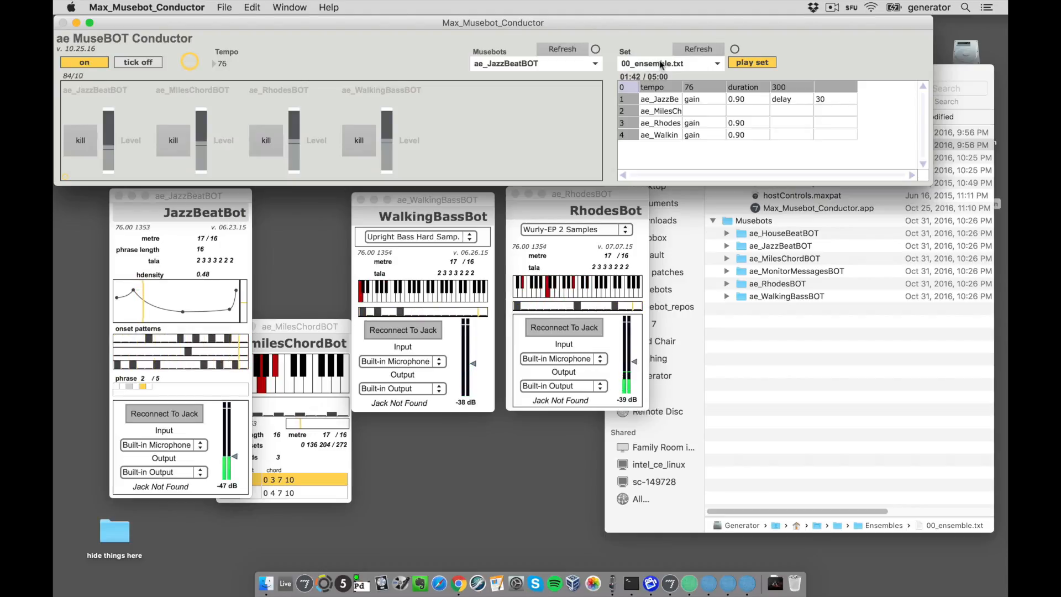
pyautogui.click(747, 63)
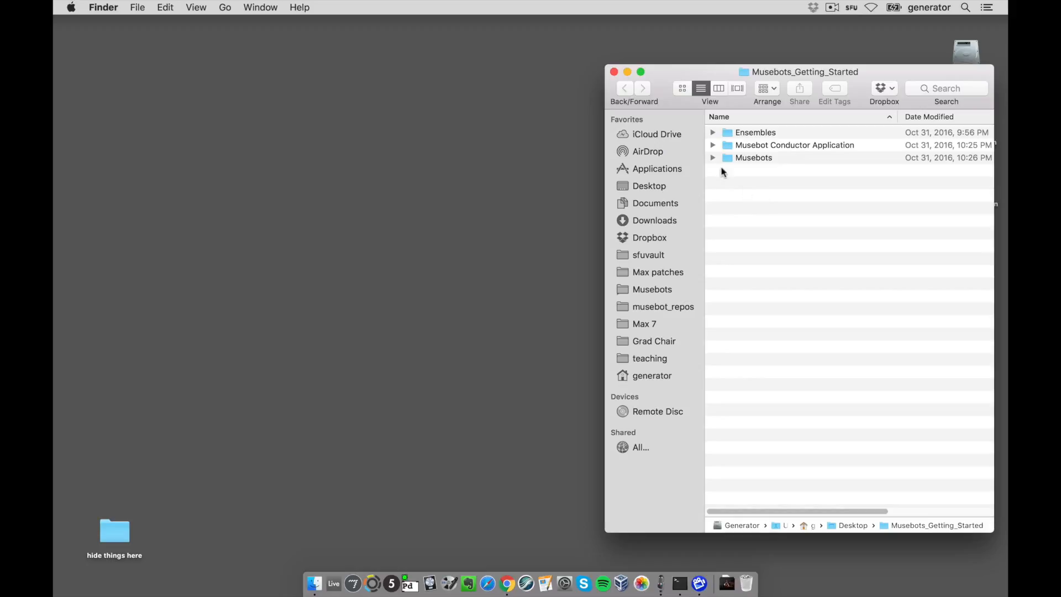
# Expand the Musebots and ae_HouseBeatBOT folders in Finder and examine the app, config.txt and run.command files
pyautogui.click(713, 158)
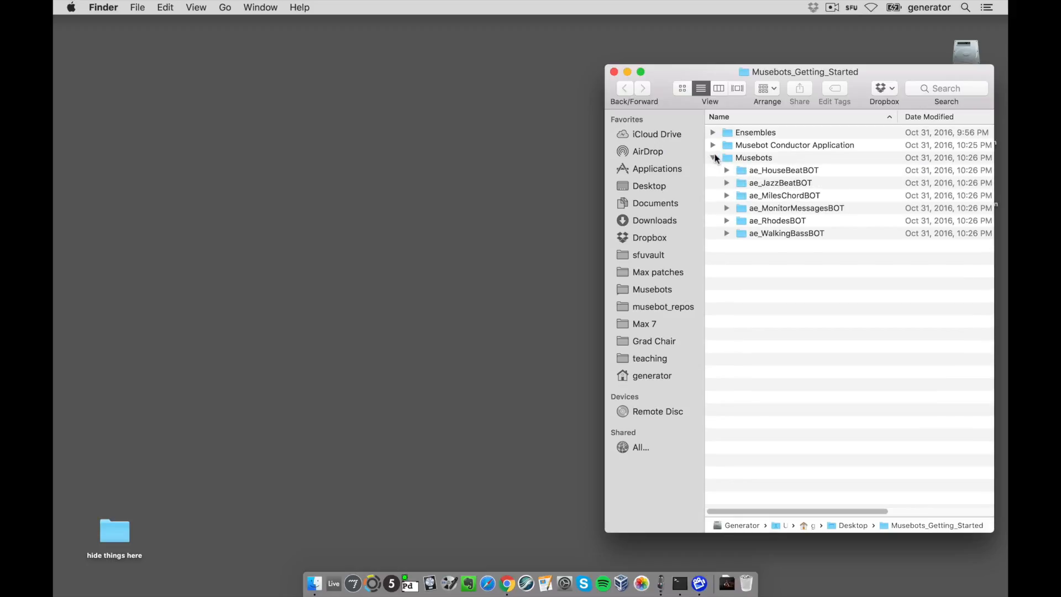
pyautogui.click(758, 157)
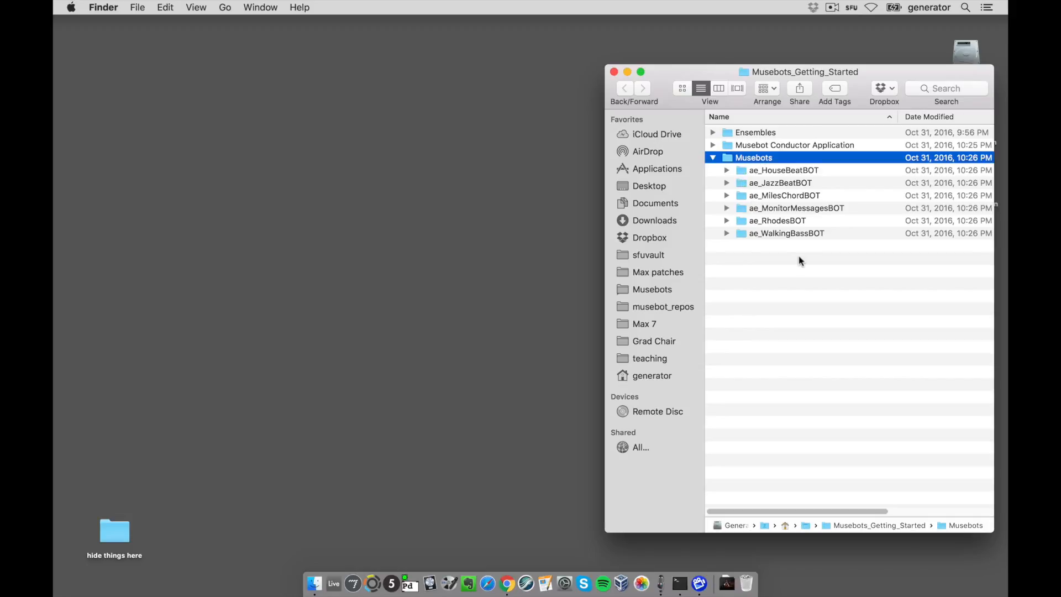
pyautogui.click(727, 171)
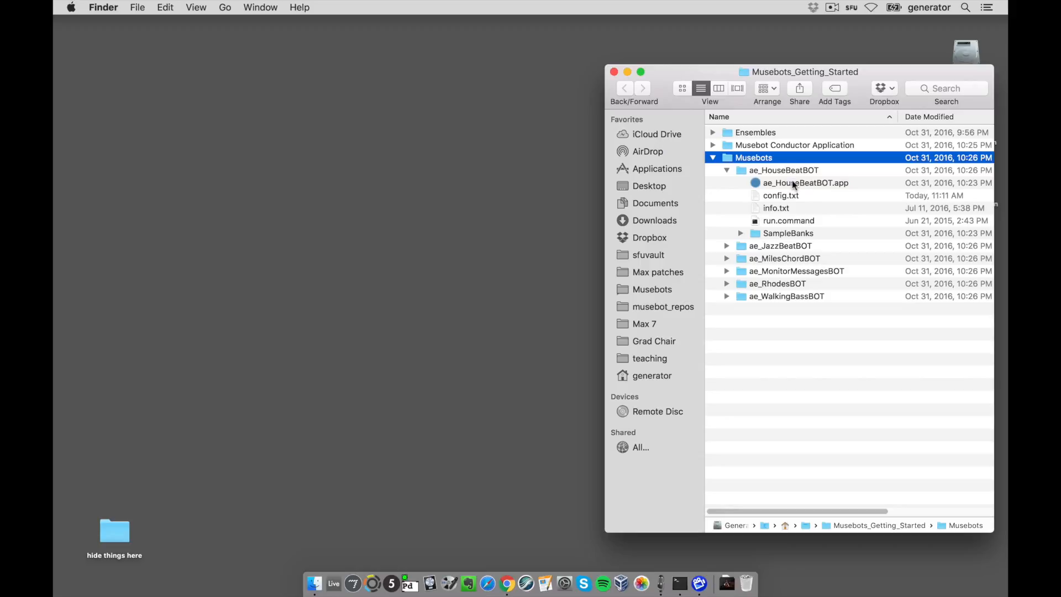
pyautogui.click(794, 184)
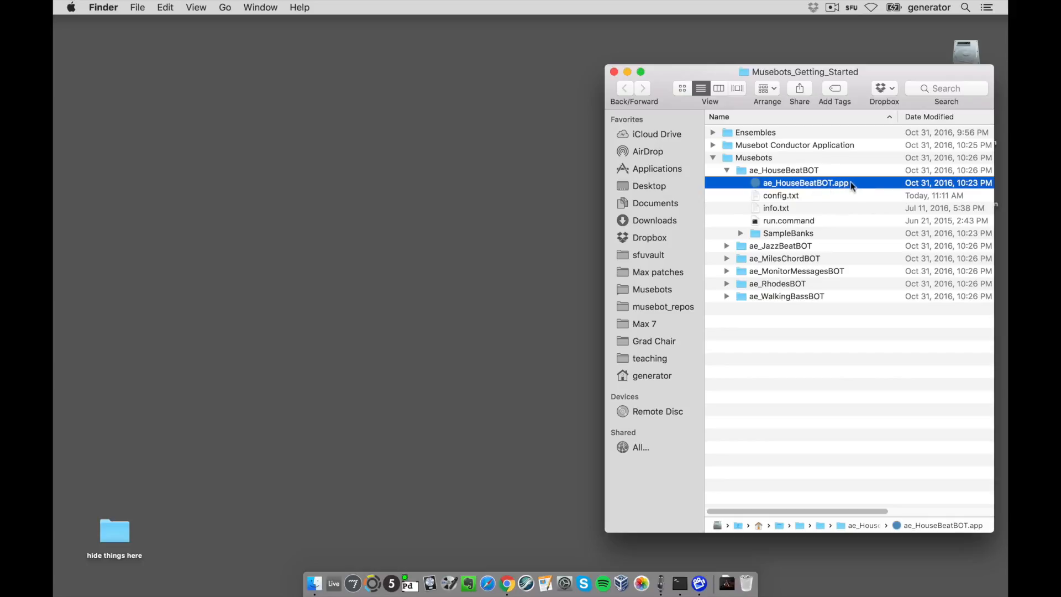
pyautogui.click(791, 193)
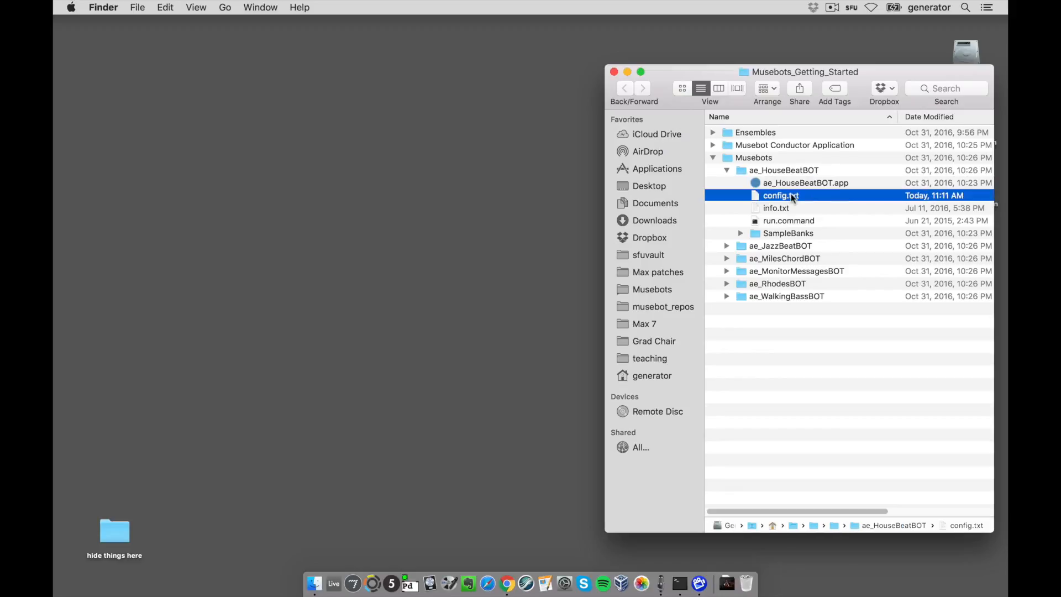
pyautogui.click(785, 223)
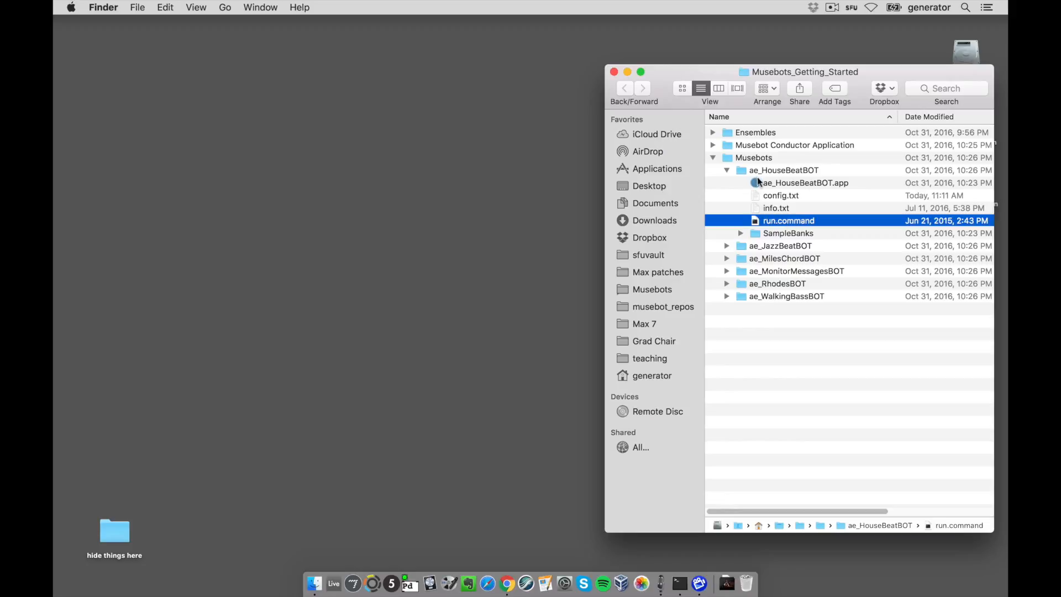
# Expand the ae_JazzBeatBOT and ae_MilesChordBOT folders and point out the application file in each
pyautogui.click(727, 247)
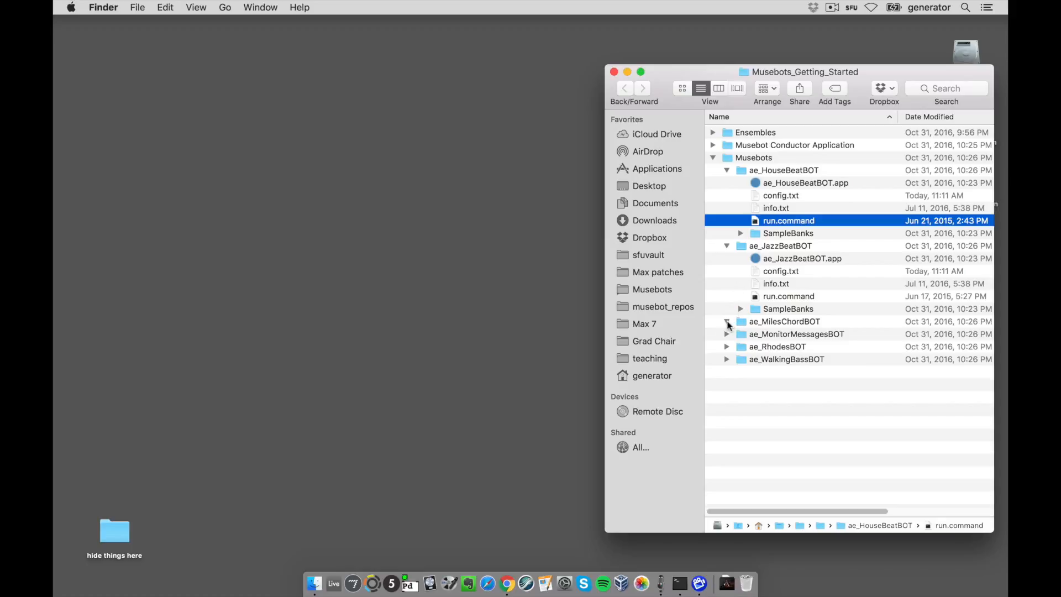
pyautogui.click(728, 323)
pyautogui.click(805, 335)
pyautogui.click(807, 260)
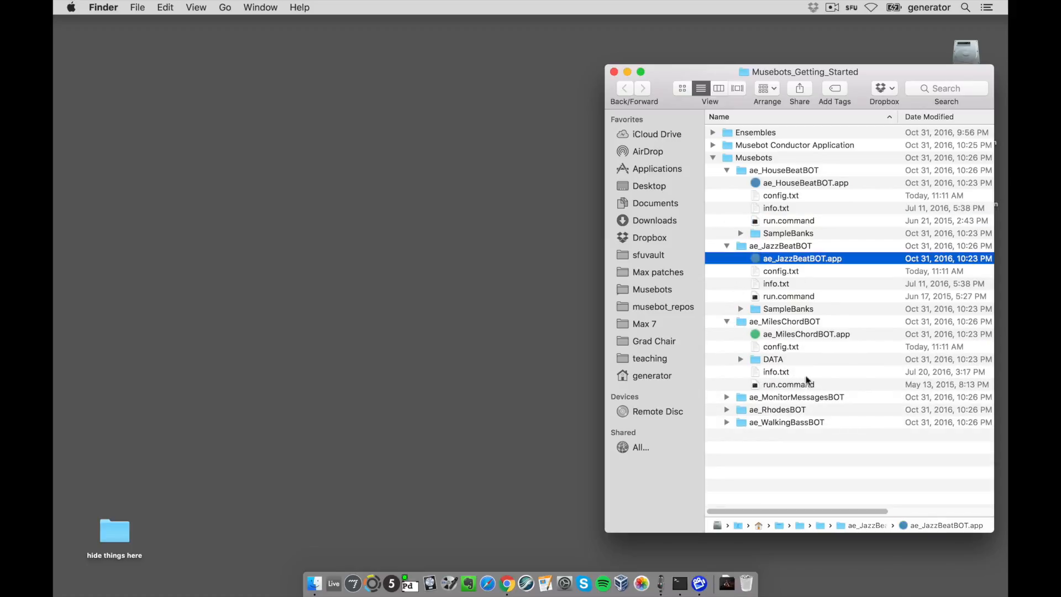
# Compare the config.txt and run.command files across the expanded musebot folders, ending on HouseBeatBOT's run.command
pyautogui.click(778, 196)
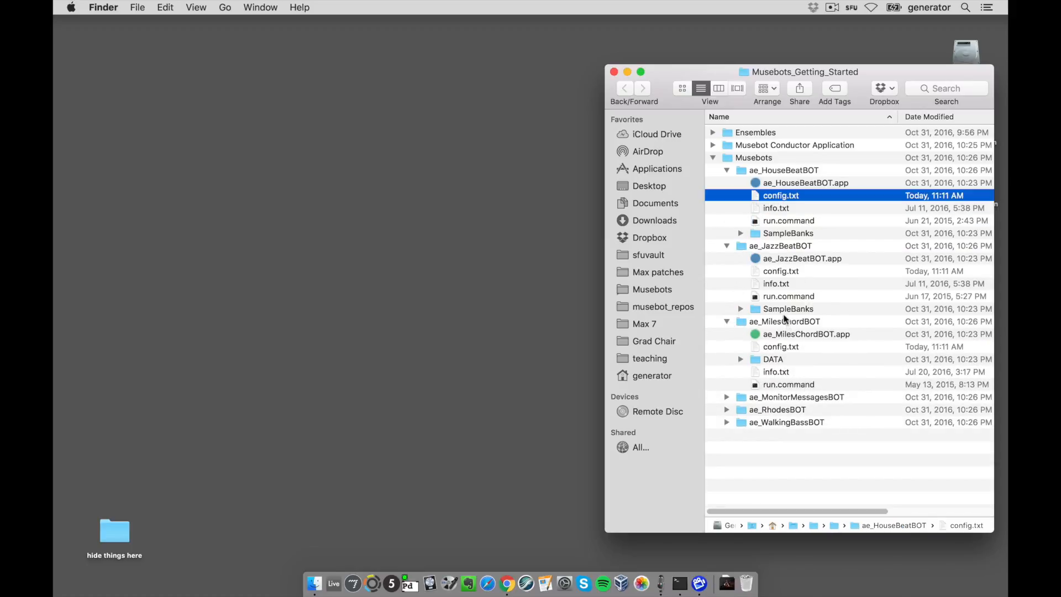
pyautogui.click(781, 272)
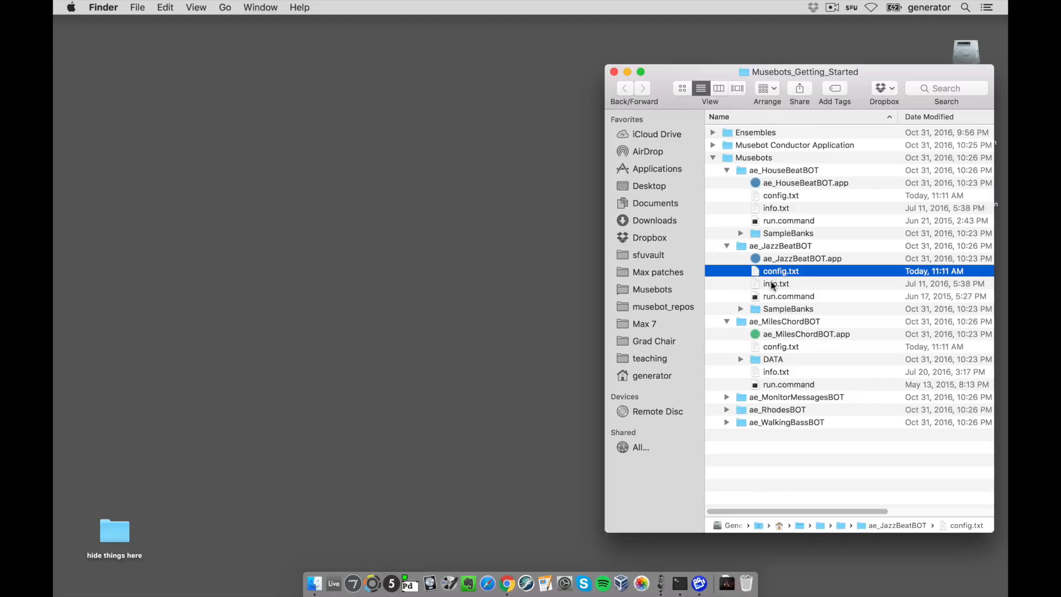
pyautogui.click(777, 387)
pyautogui.click(794, 297)
pyautogui.click(758, 222)
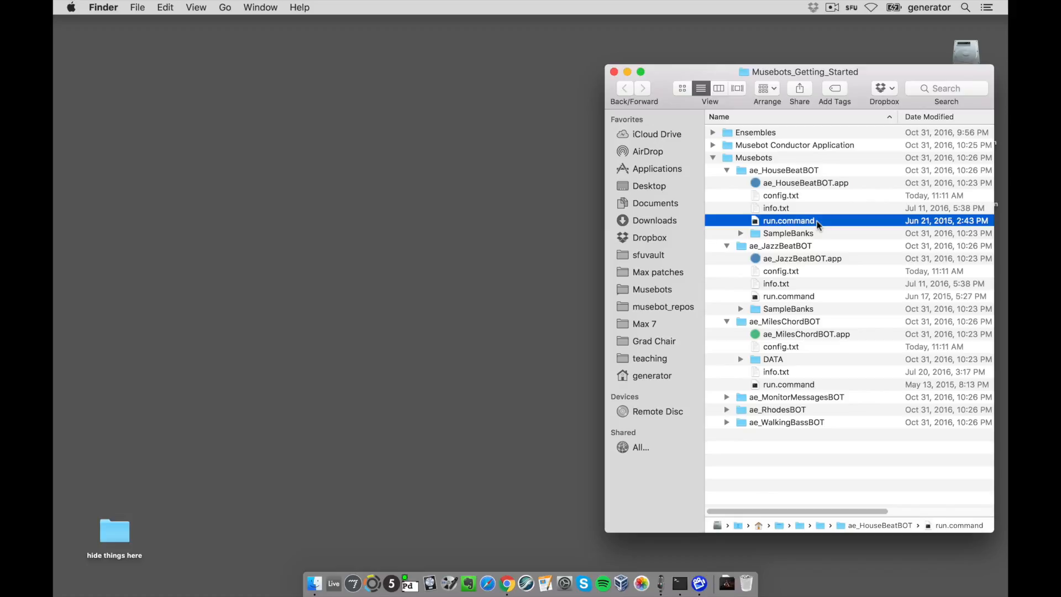
# Preview ae_HouseBeatBOT's config.txt to read its id, hostname, listen ports and output channels, and close the preview
pyautogui.click(796, 183)
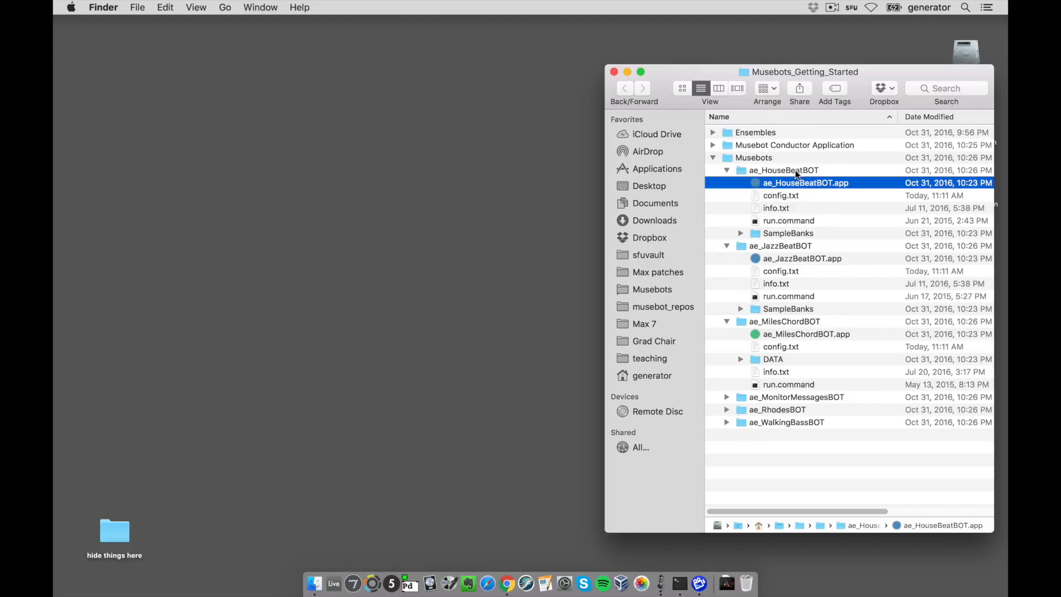
pyautogui.click(786, 198)
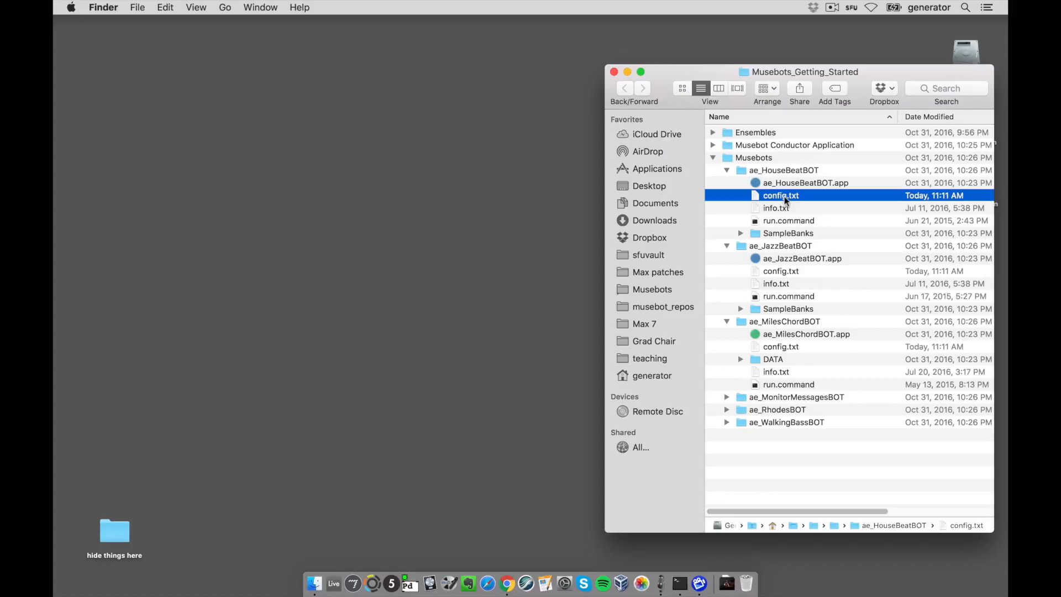
pyautogui.press('space')
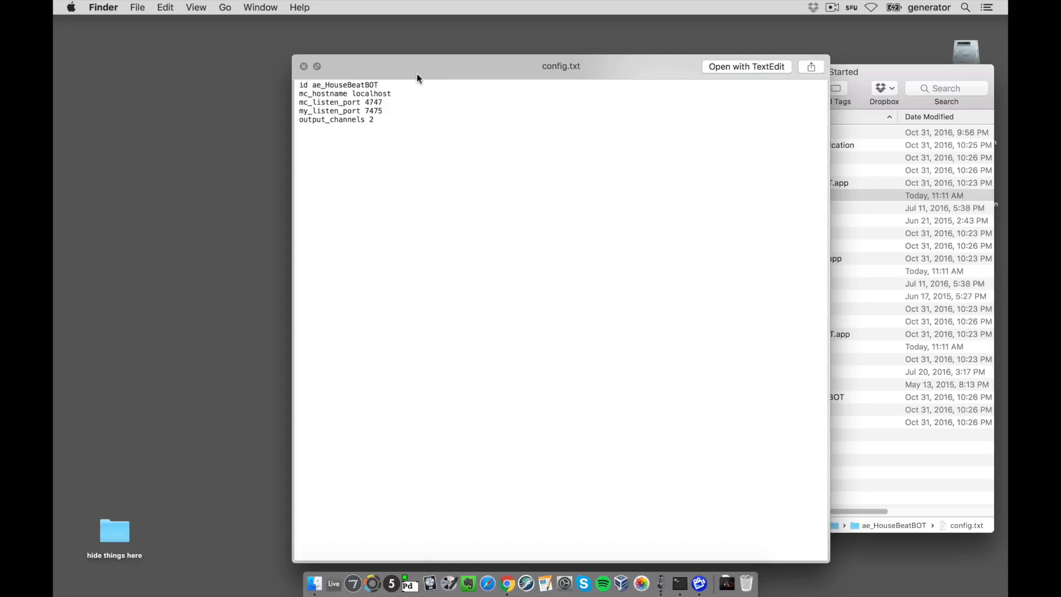
pyautogui.moveTo(443, 65); pyautogui.dragTo(412, 50)
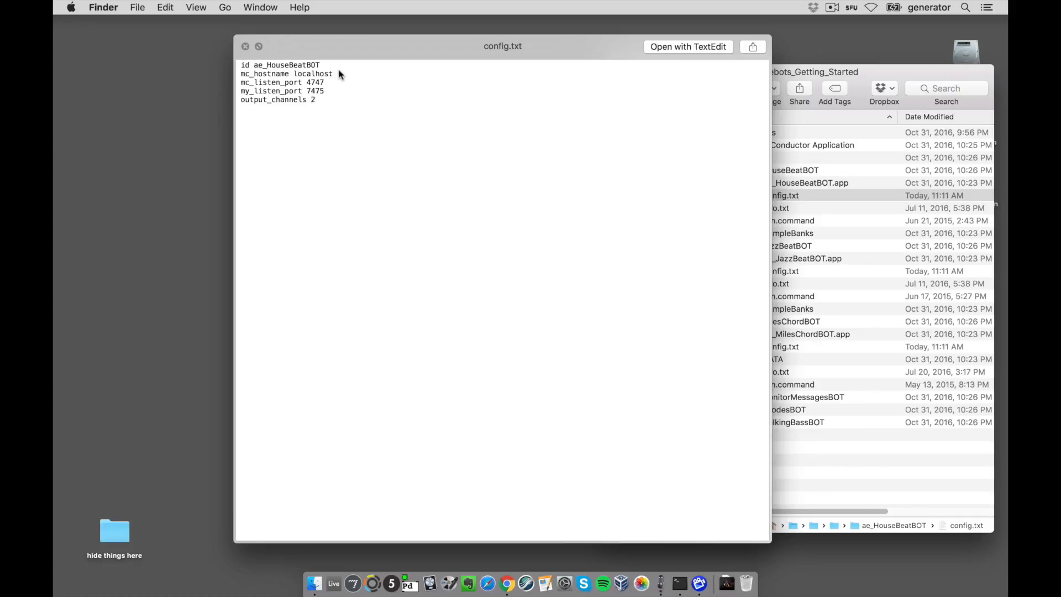
pyautogui.press('space')
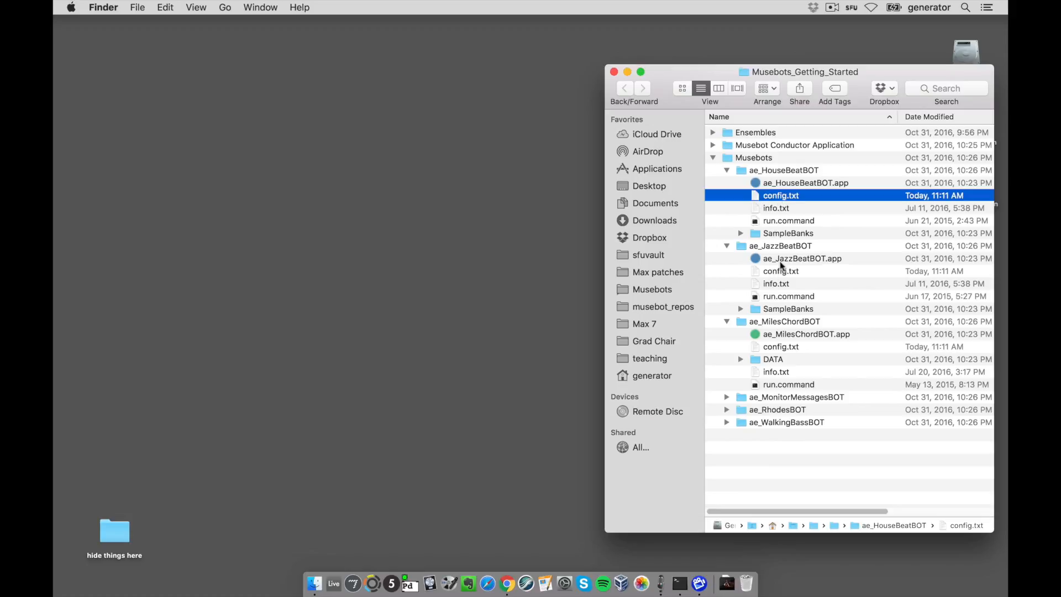
# Locate the JazzBeatBOT and MilesChordBOT config.txt files, and preview ae_HouseBeatBOT's info.txt to read its behaviour and messages
pyautogui.click(781, 271)
pyautogui.click(792, 348)
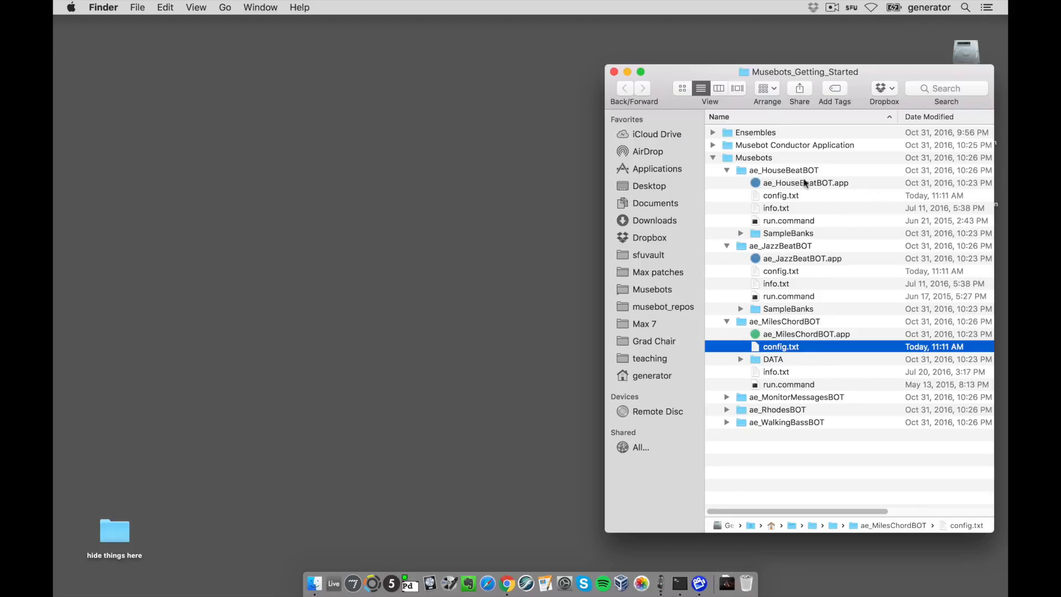
pyautogui.click(794, 197)
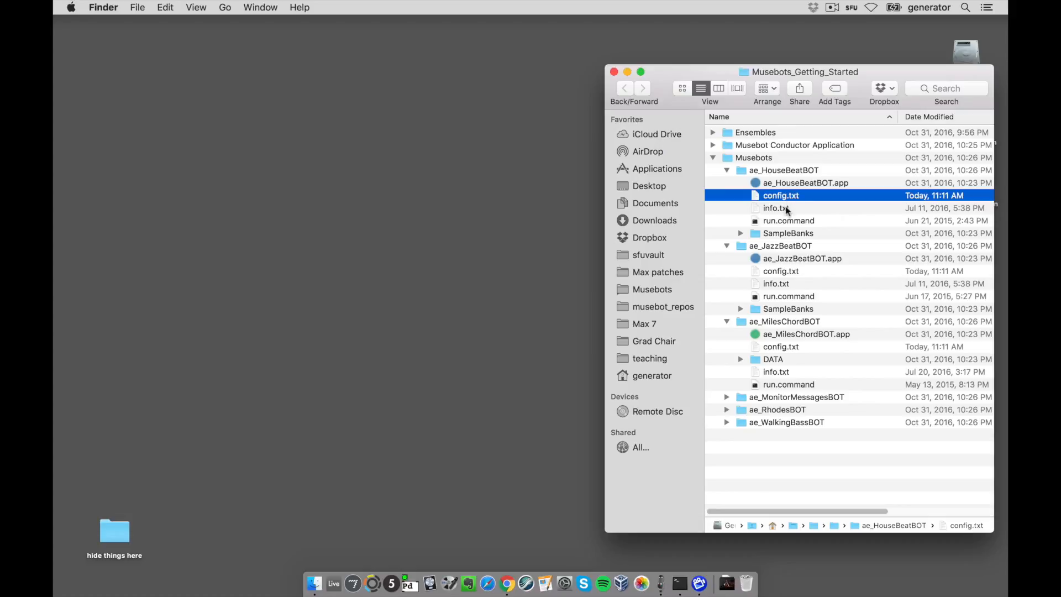
pyautogui.click(787, 210)
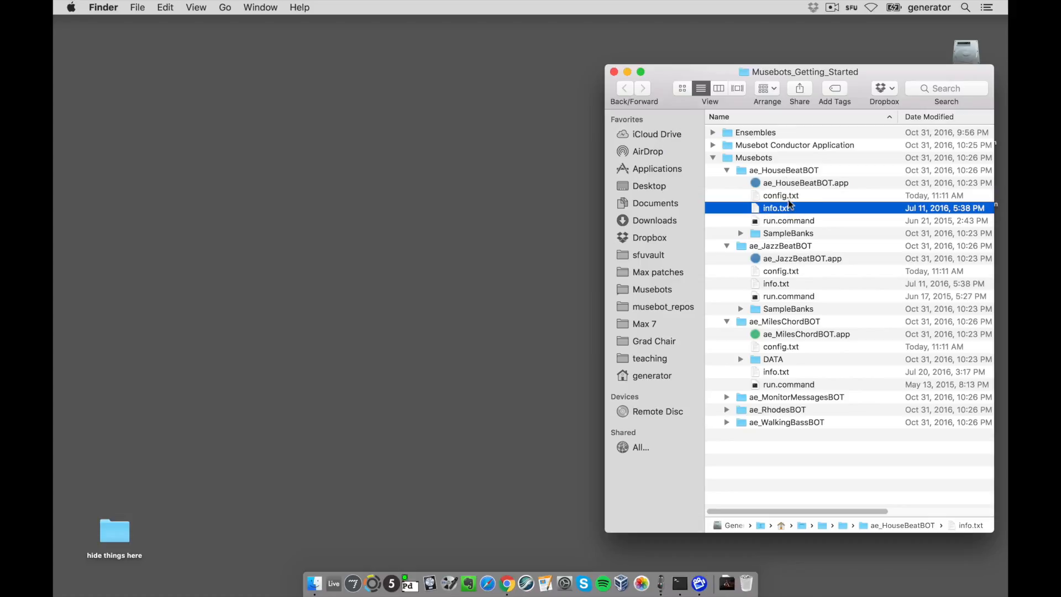
pyautogui.press('space')
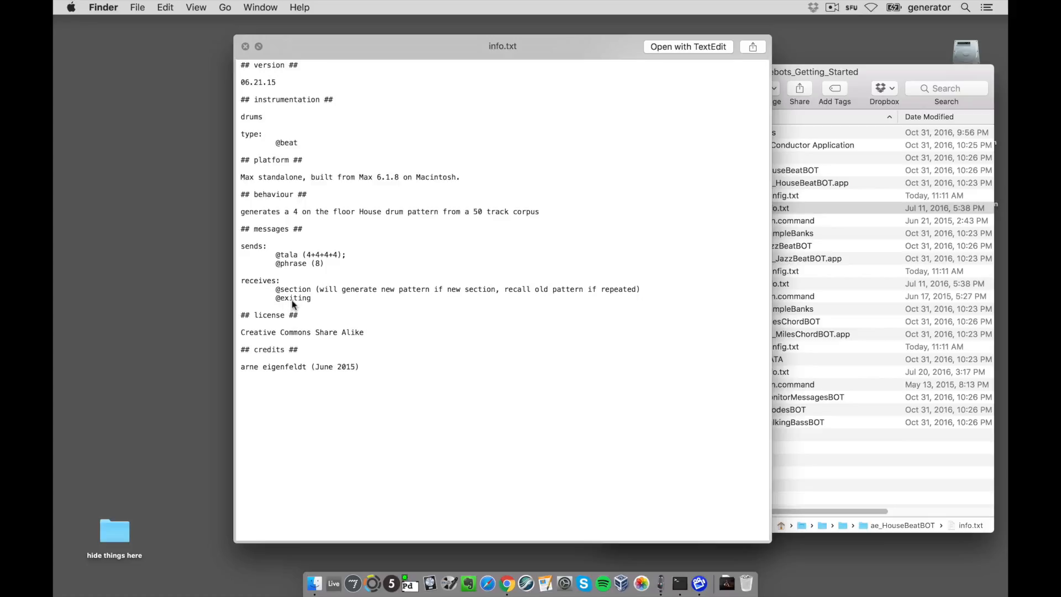
# Close the open preview, expand the ae_WalkingBassBOT folder, and preview its info.txt to read its behaviour and messages
pyautogui.press('space')
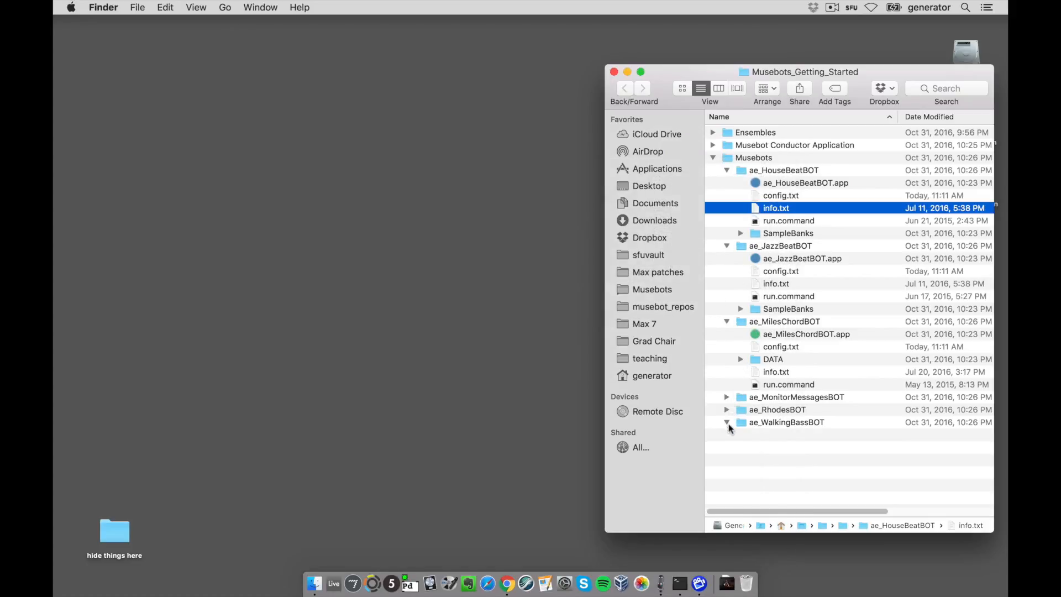
pyautogui.click(727, 422)
pyautogui.click(774, 460)
pyautogui.press('space')
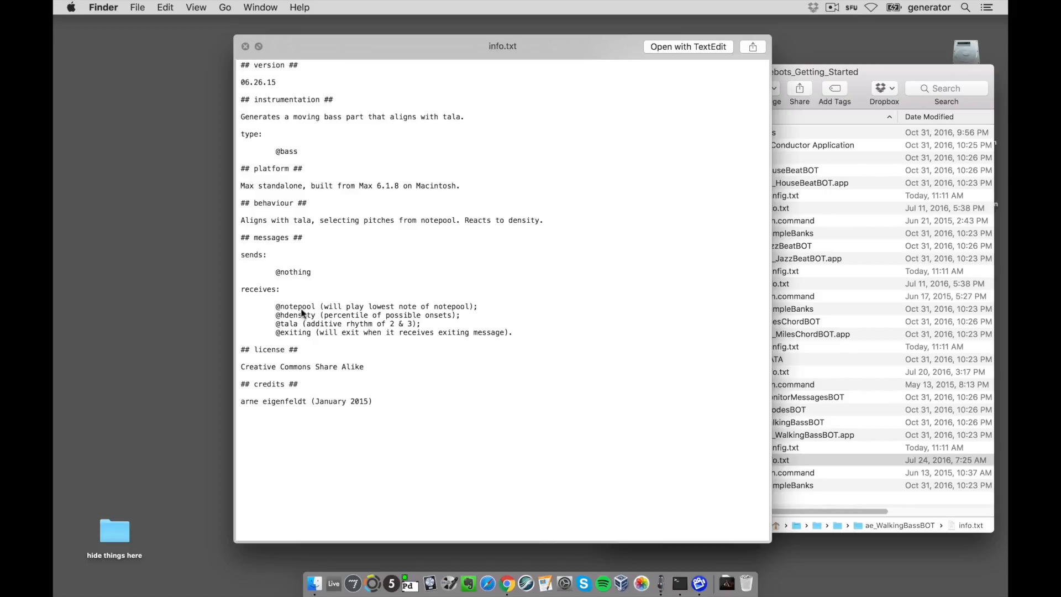
pyautogui.press('space')
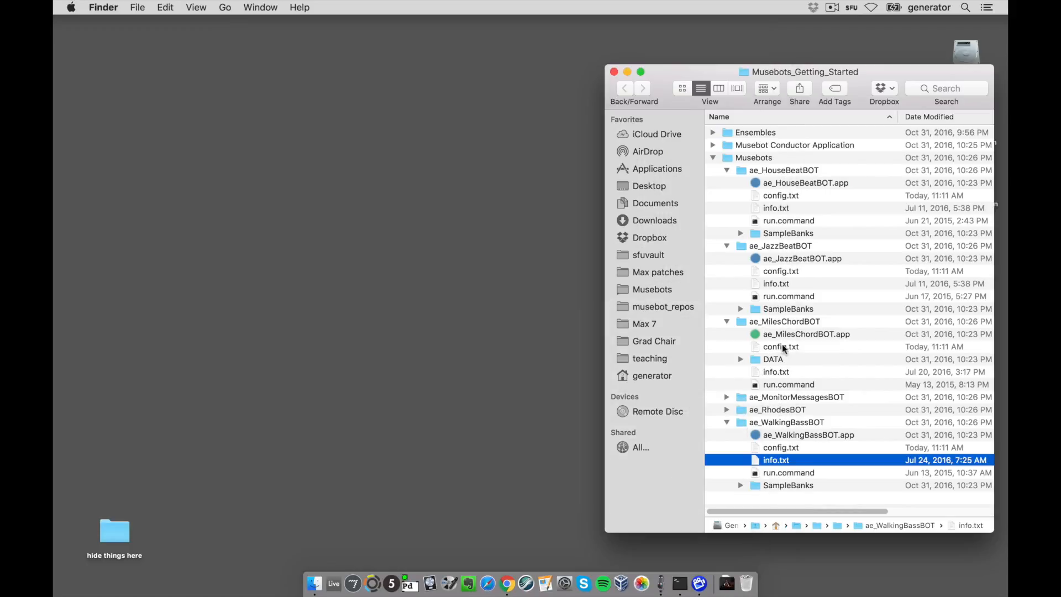
# Preview ae_MilesChordBOT's info.txt to read which messages it sends and receives, and close the preview
pyautogui.click(773, 373)
pyautogui.press('space')
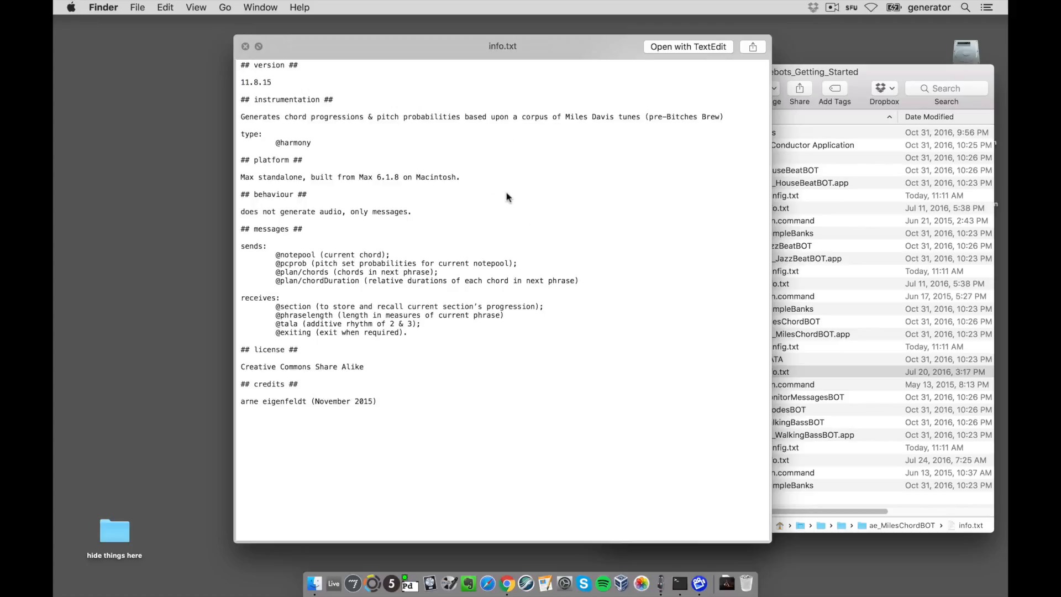
pyautogui.press('space')
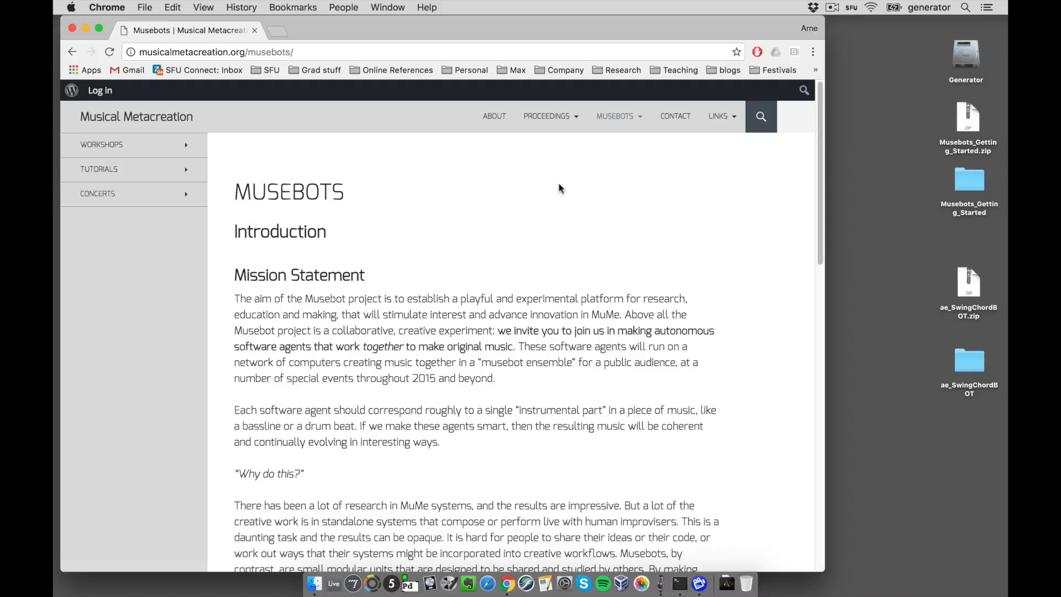
# In Chrome, open the Bass Generators page of the Musical Metacreation musebot listing and view ae_SnapBassBOT's description and download options
pyautogui.moveTo(625, 123)
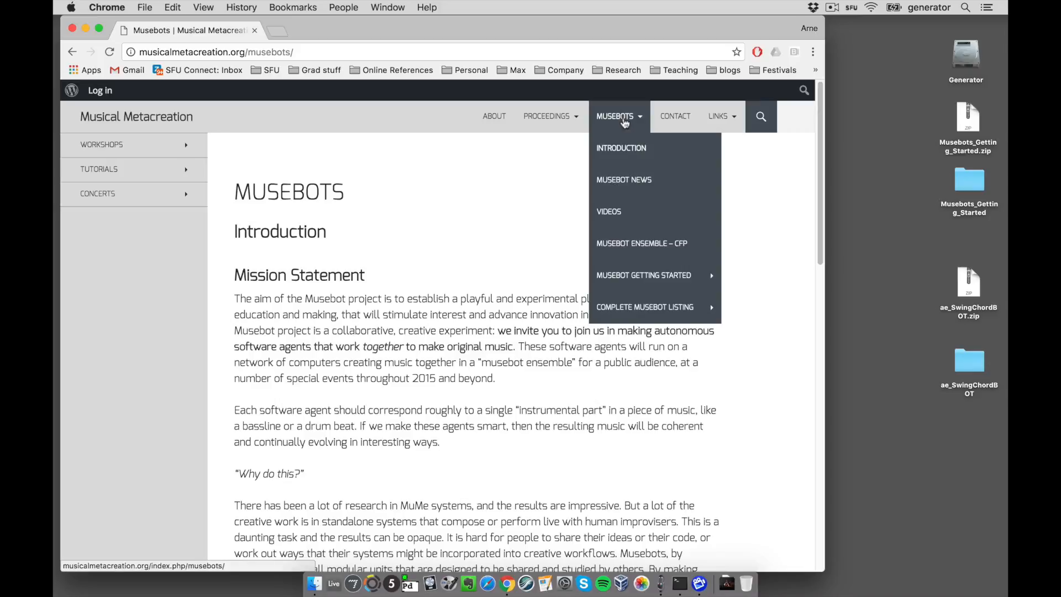
pyautogui.moveTo(624, 309)
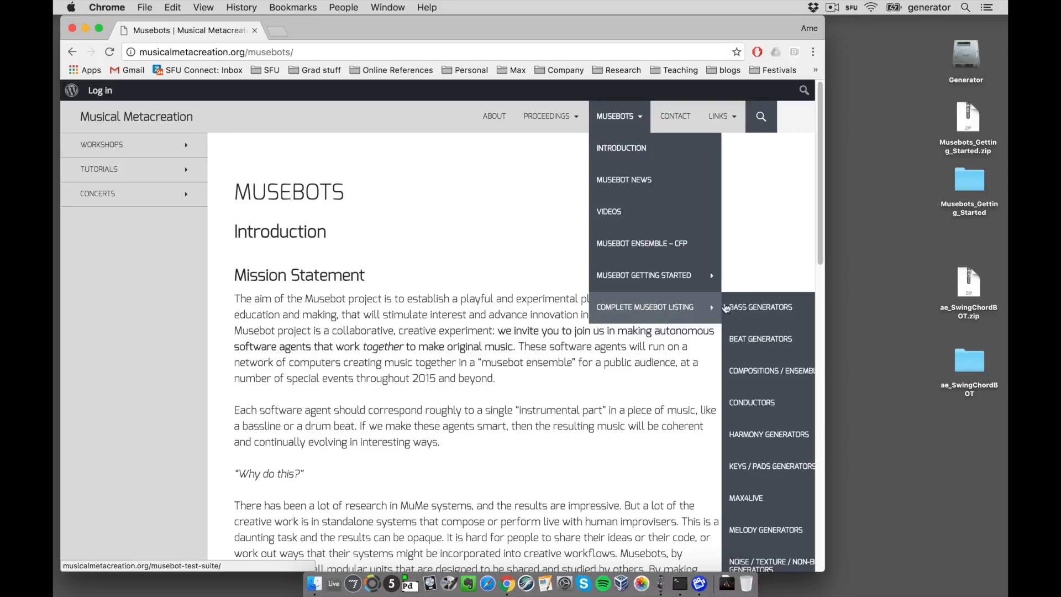
pyautogui.click(755, 309)
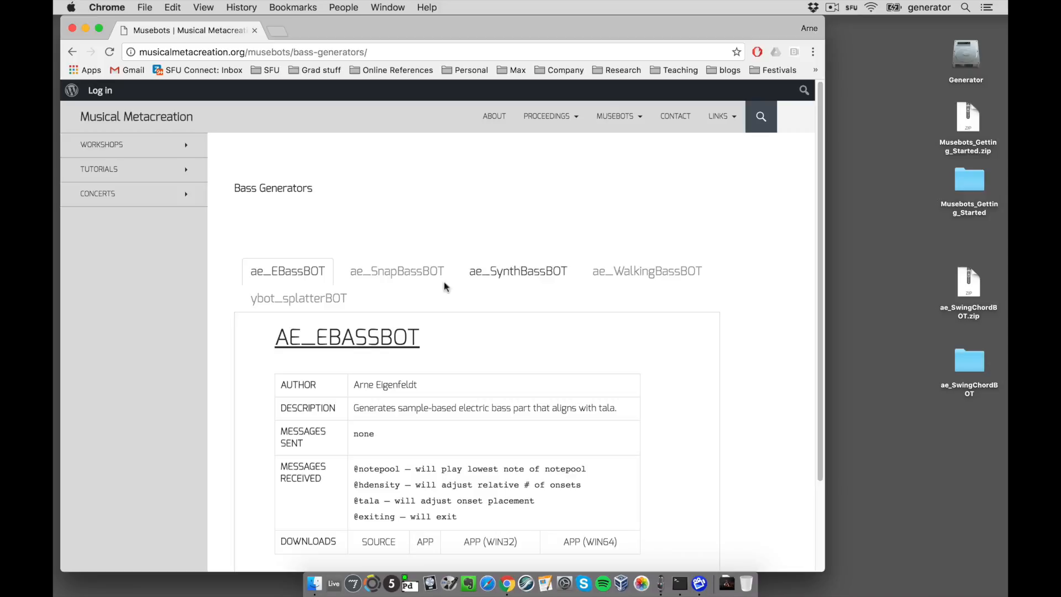
pyautogui.click(406, 273)
pyautogui.scroll(-3, 822, 206)
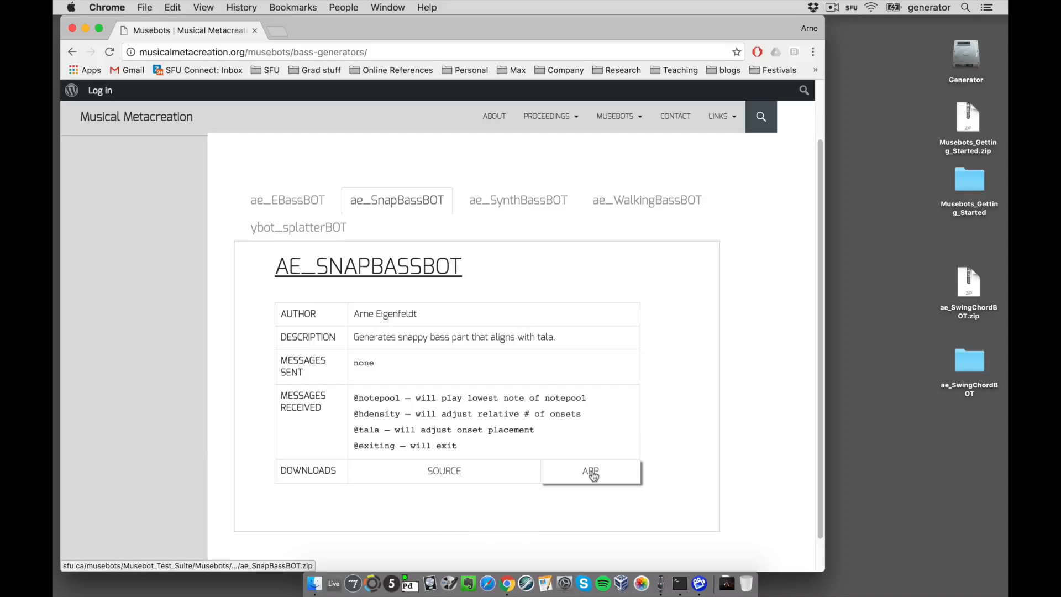
# Look through ae_SnapBassBOT's Bitbucket repository and its source files, and return to the Bass Generators page
pyautogui.click(443, 474)
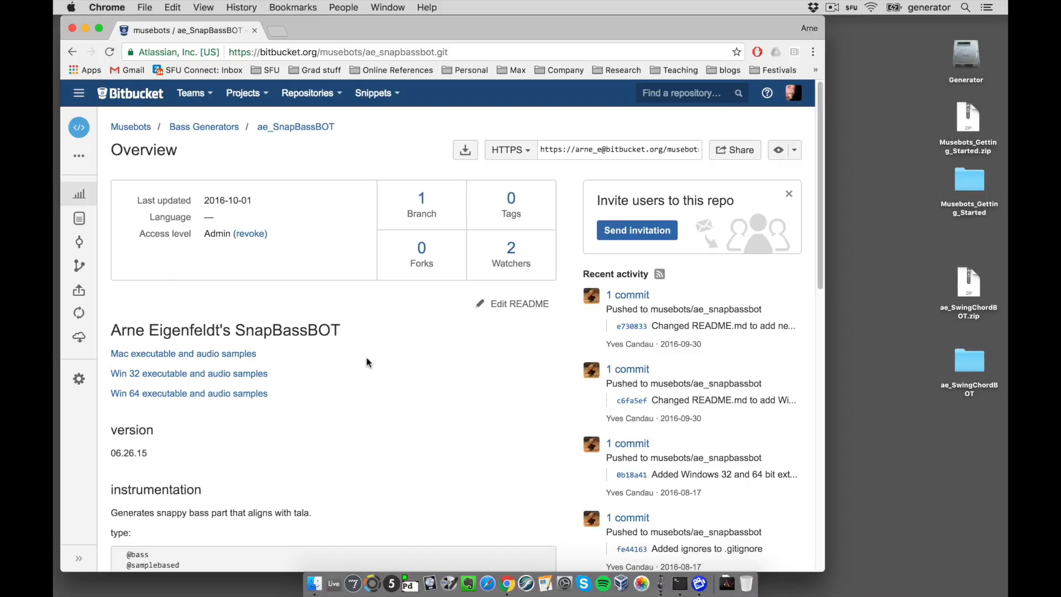
pyautogui.click(78, 219)
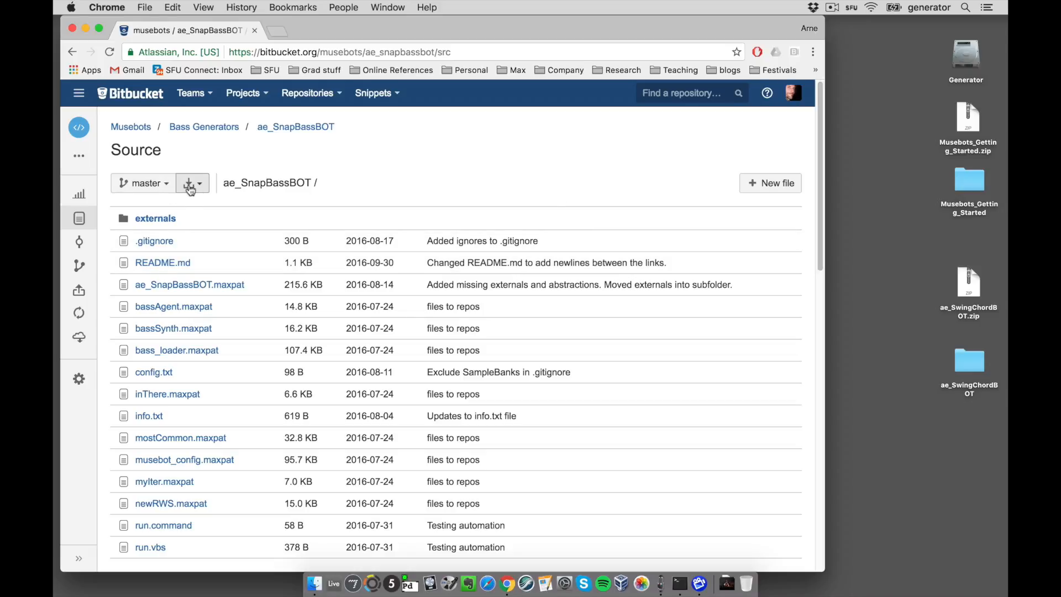
pyautogui.click(73, 52)
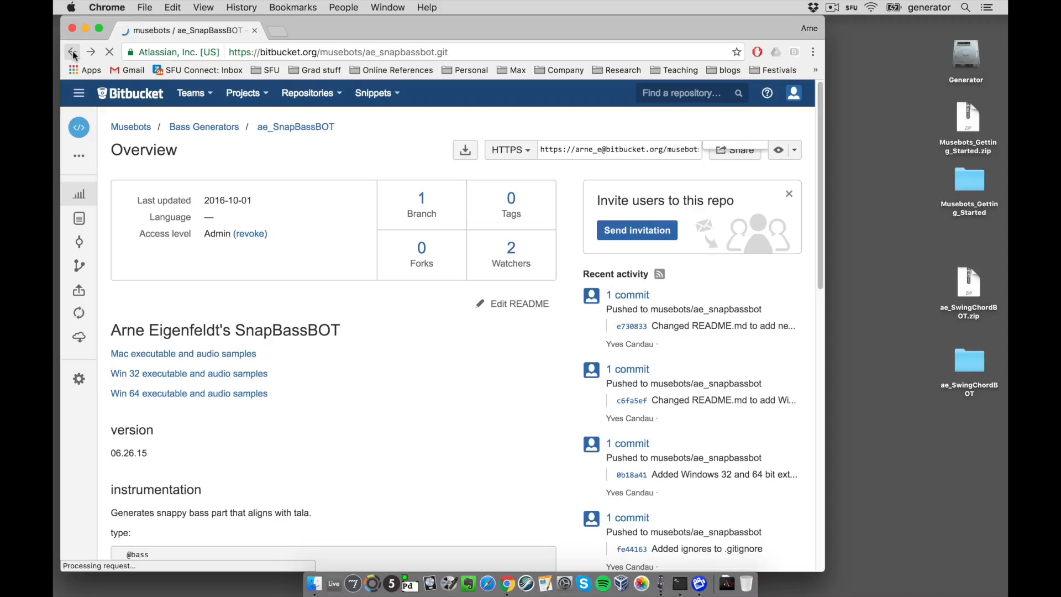
pyautogui.click(72, 52)
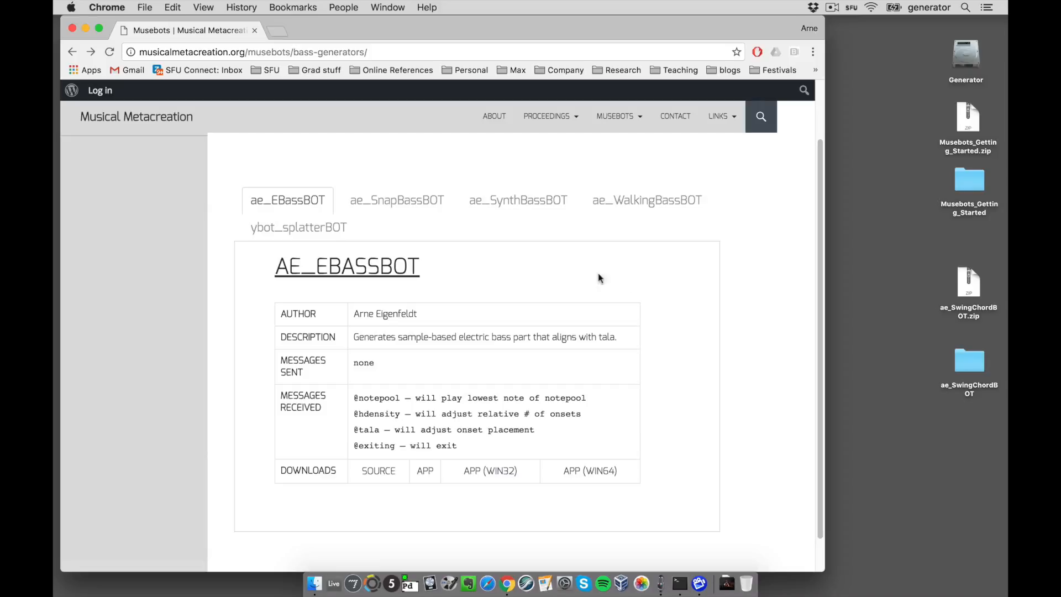
# Open the Complete Musebot Listing page, check the Bass generators download folder, and close that folder's page
pyautogui.moveTo(612, 123)
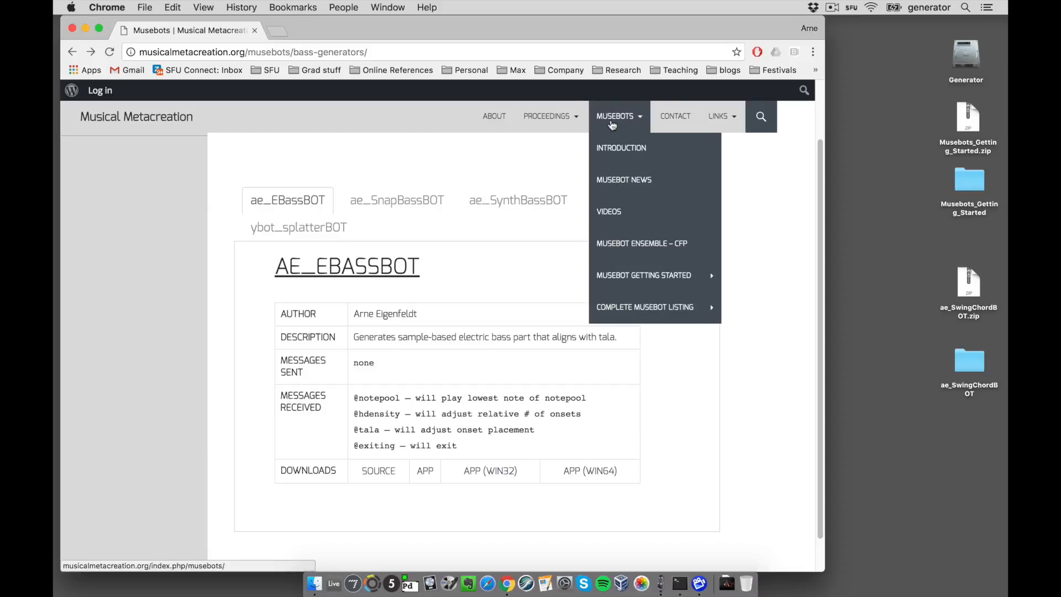
pyautogui.moveTo(622, 307)
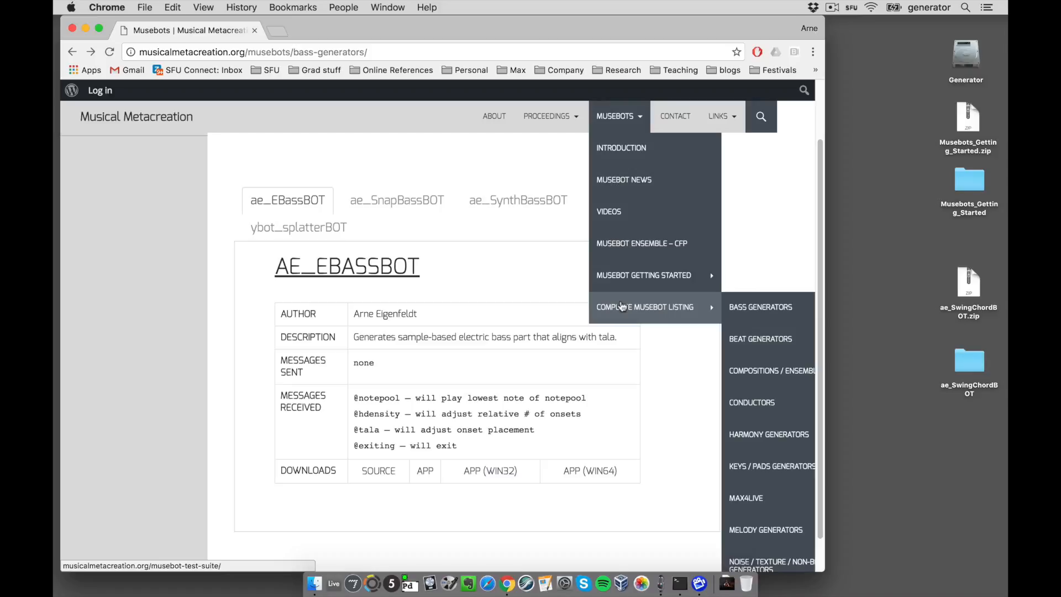
pyautogui.click(622, 307)
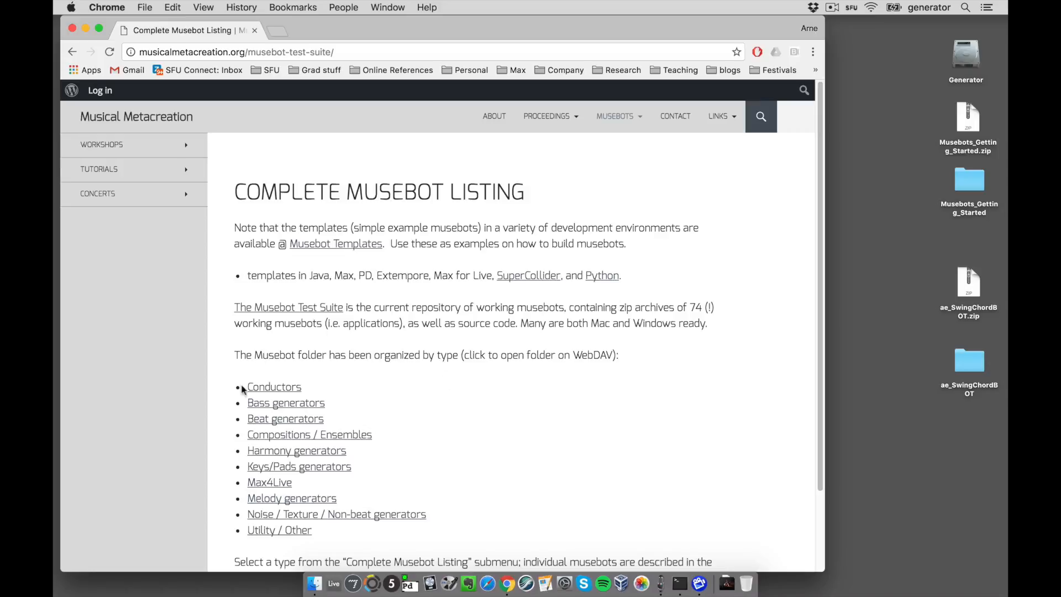
pyautogui.moveTo(820, 225); pyautogui.dragTo(820, 278)
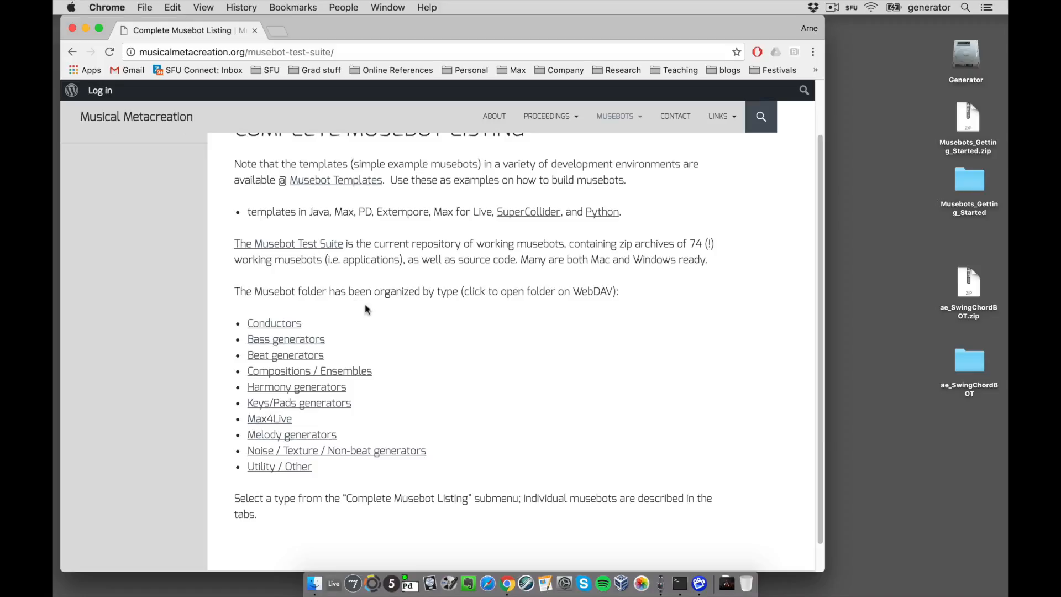
pyautogui.click(272, 340)
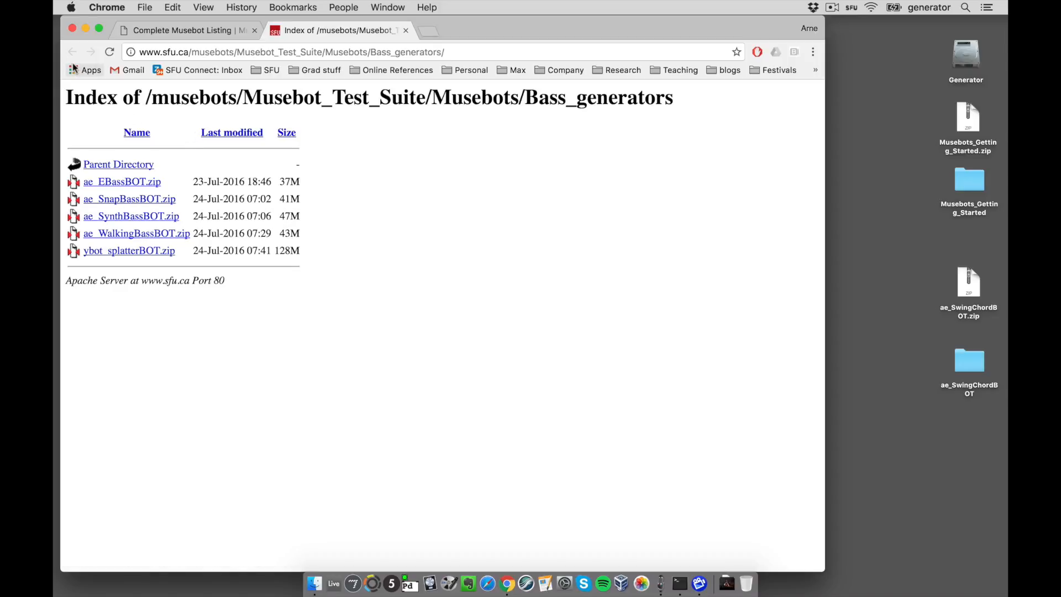
pyautogui.click(406, 30)
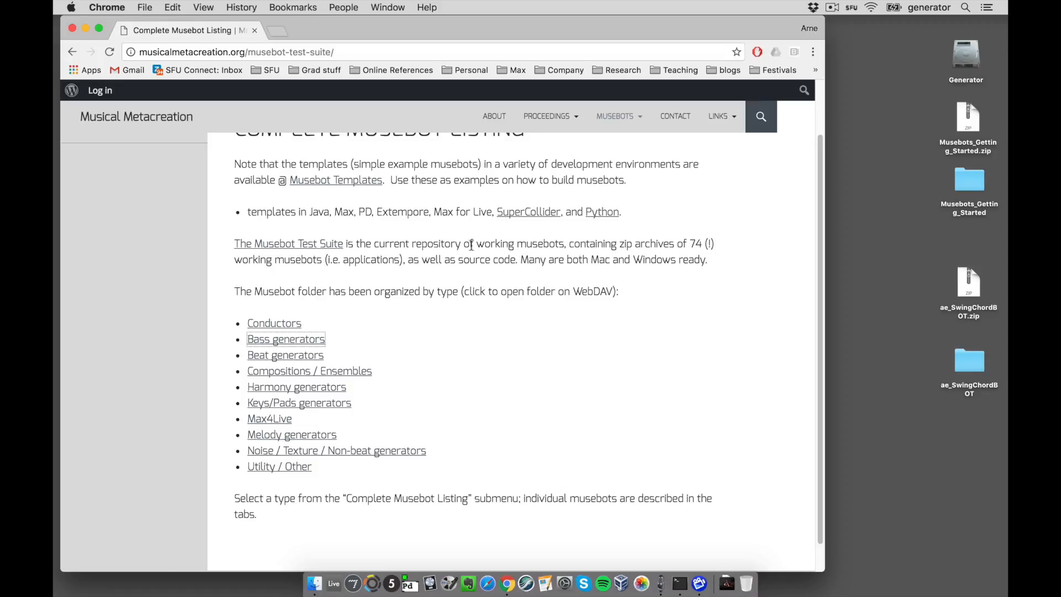
# Open the Harmony Generators page and view the MilesChord, ModalChord, MozartChord and SwingChord bots, ending at ae_SwingChordBOT's download options
pyautogui.moveTo(619, 113)
pyautogui.moveTo(702, 308)
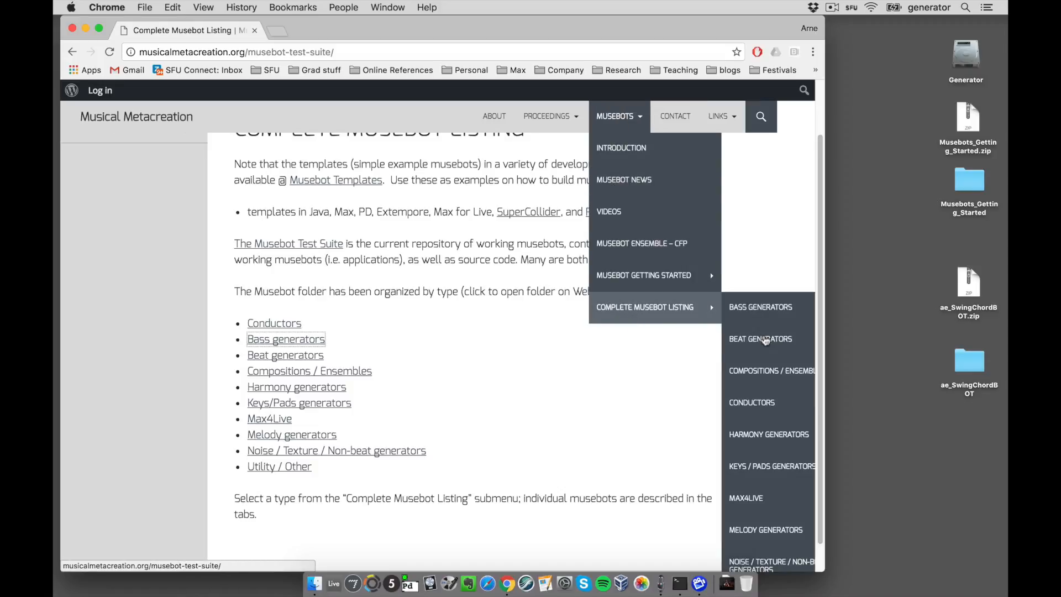
pyautogui.click(768, 436)
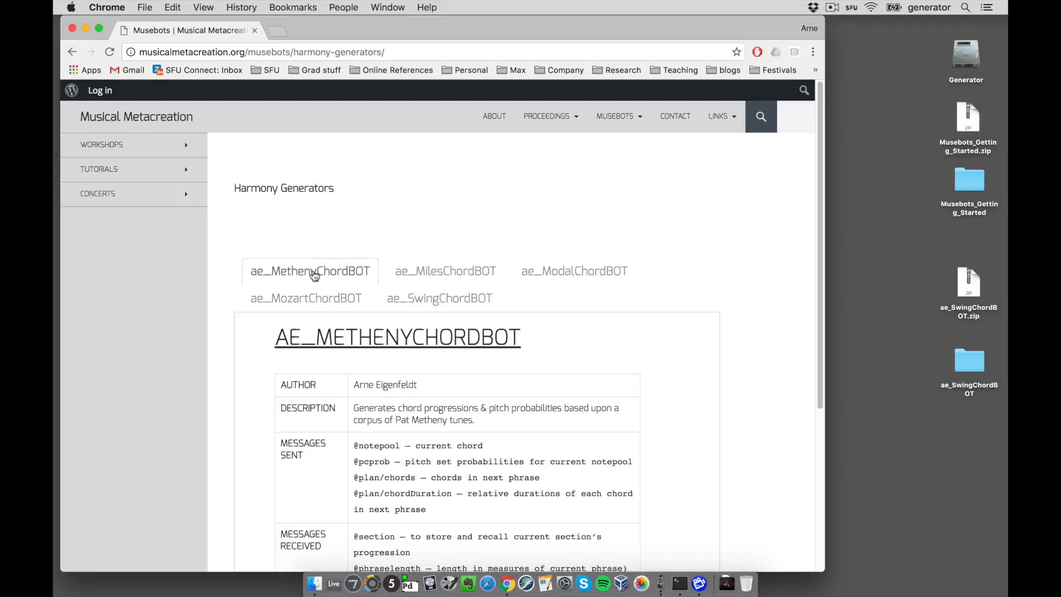
pyautogui.click(458, 275)
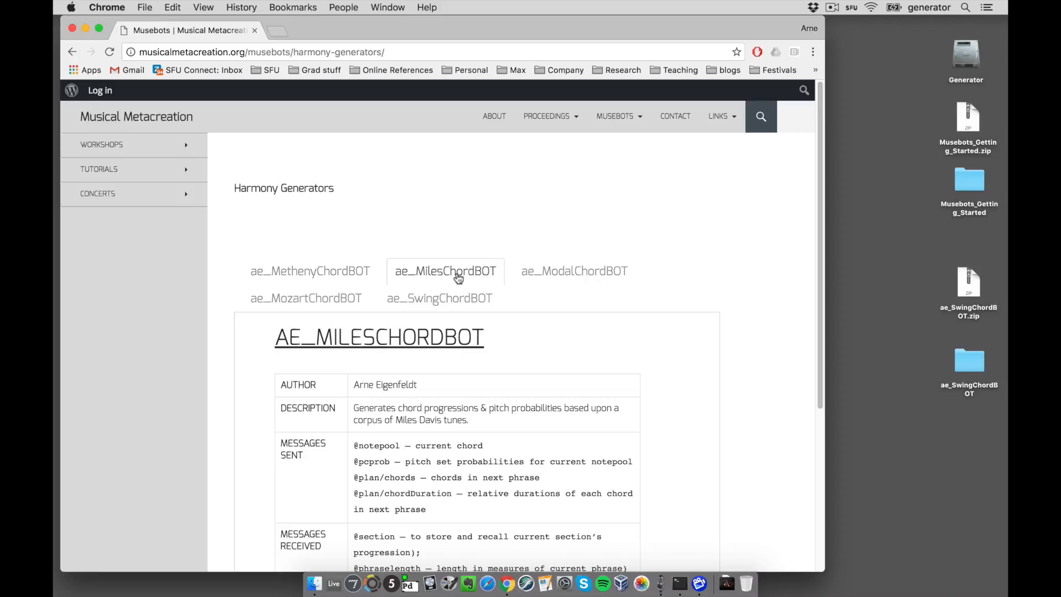
pyautogui.click(590, 275)
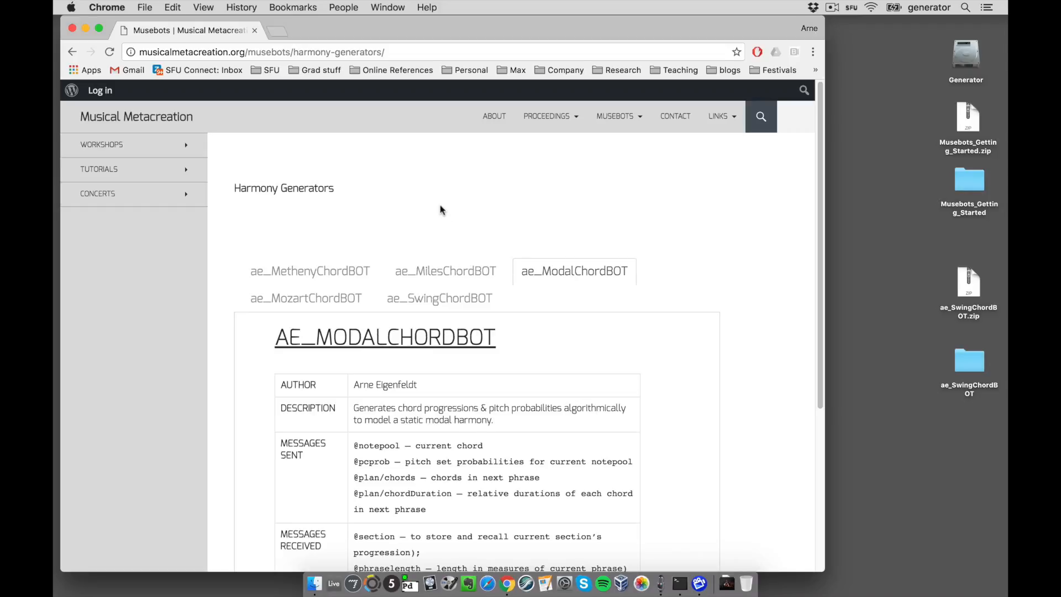
pyautogui.click(294, 301)
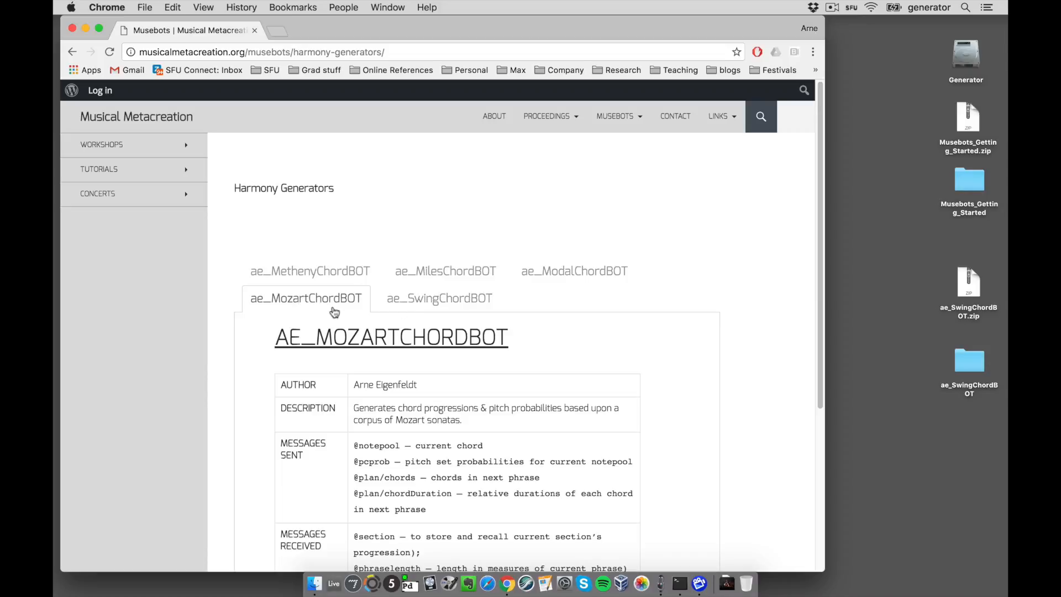
pyautogui.click(438, 309)
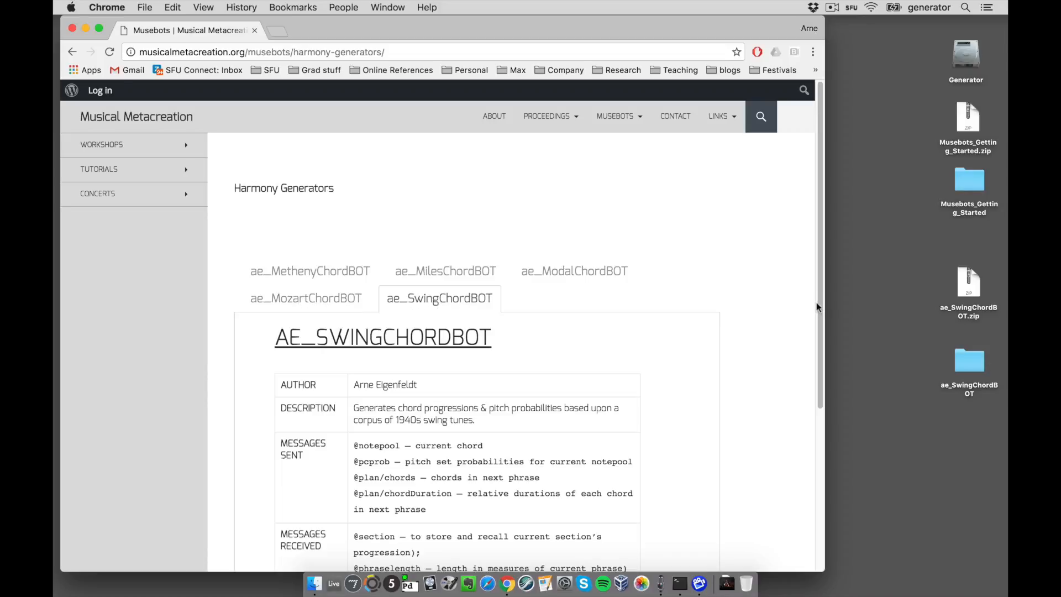
pyautogui.moveTo(820, 303); pyautogui.dragTo(802, 496)
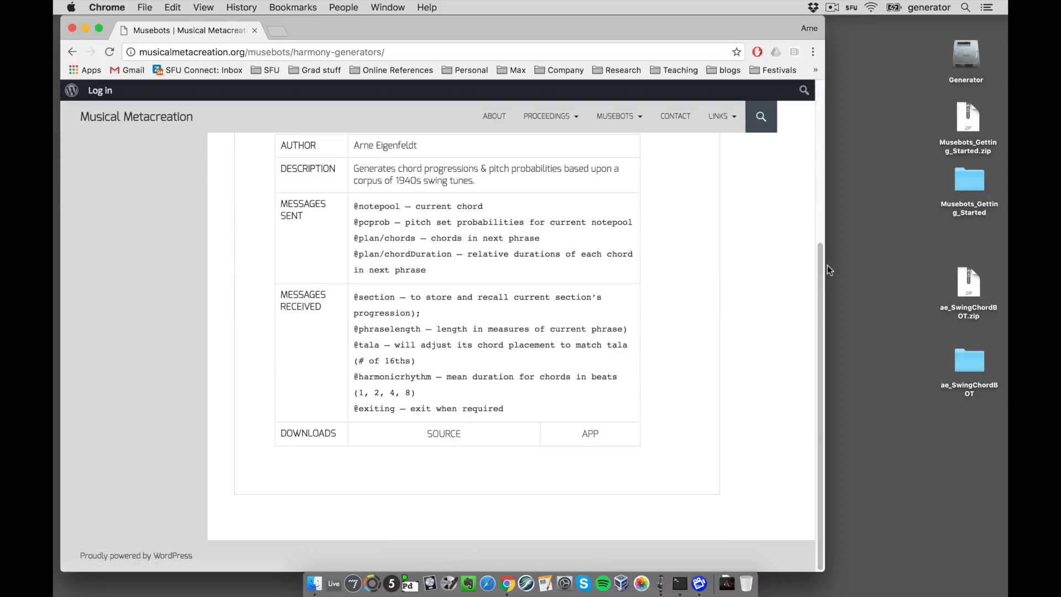
# Hide the browser, open the ae_SwingChordBOT folder from the desktop, and make its window smaller to view the contents
pyautogui.press('super+h')
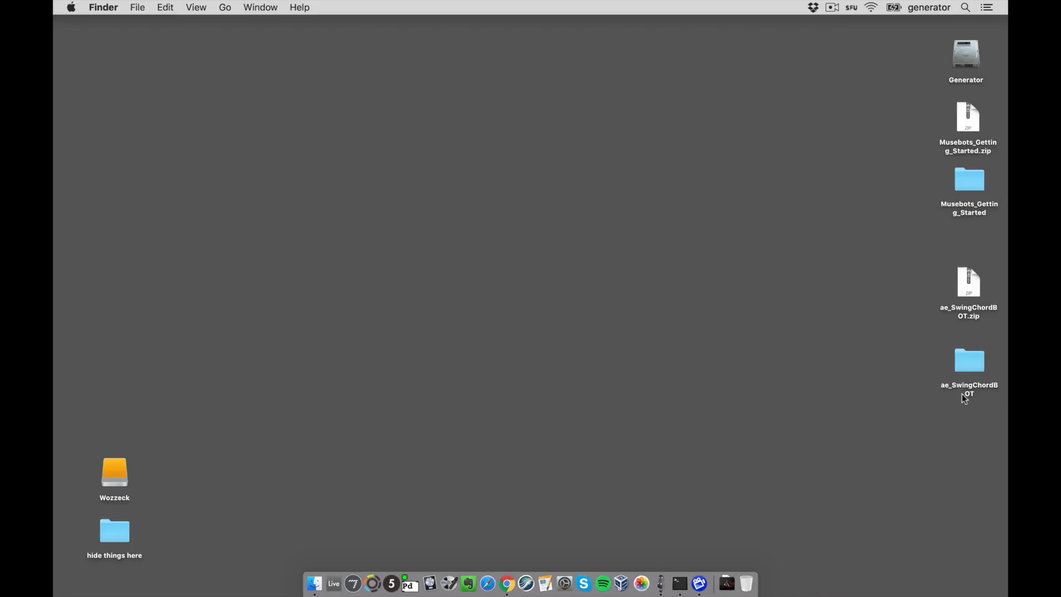
pyautogui.click(963, 360)
pyautogui.doubleClick(963, 360)
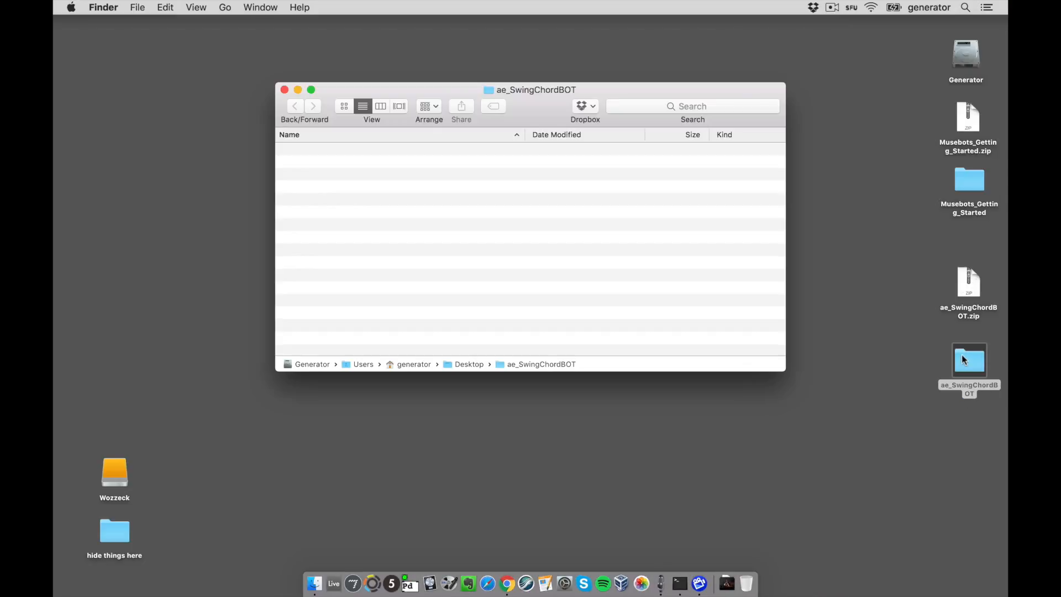
pyautogui.moveTo(786, 371); pyautogui.dragTo(731, 352)
pyautogui.moveTo(627, 91); pyautogui.dragTo(543, 92)
# Open the Musebots_Getting_Started folder from the desktop and place its window beside the ae_SwingChordBOT window
pyautogui.click(970, 180)
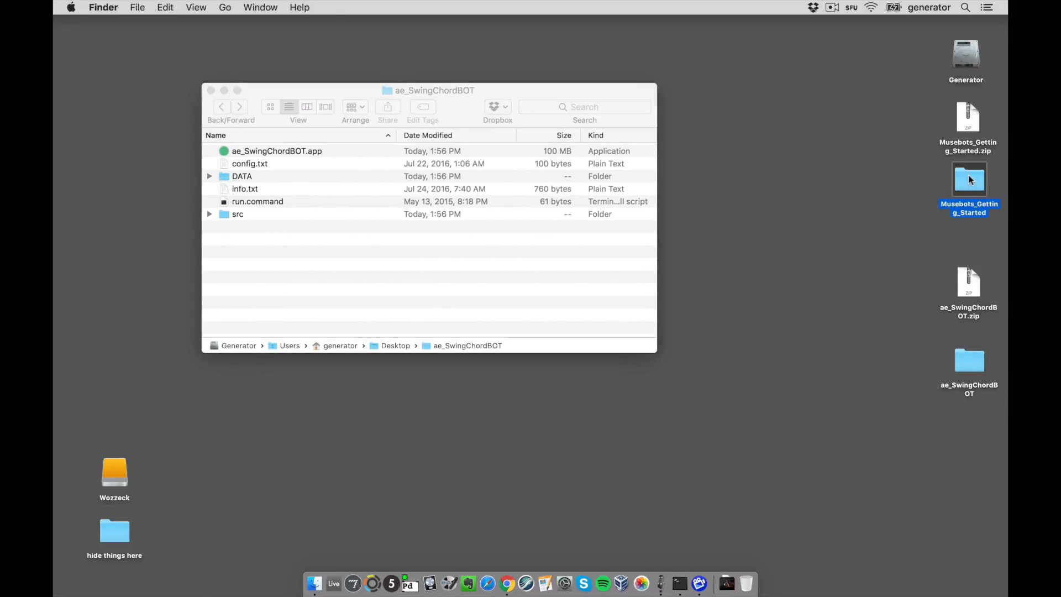
pyautogui.doubleClick(968, 175)
pyautogui.moveTo(770, 41); pyautogui.dragTo(824, 41)
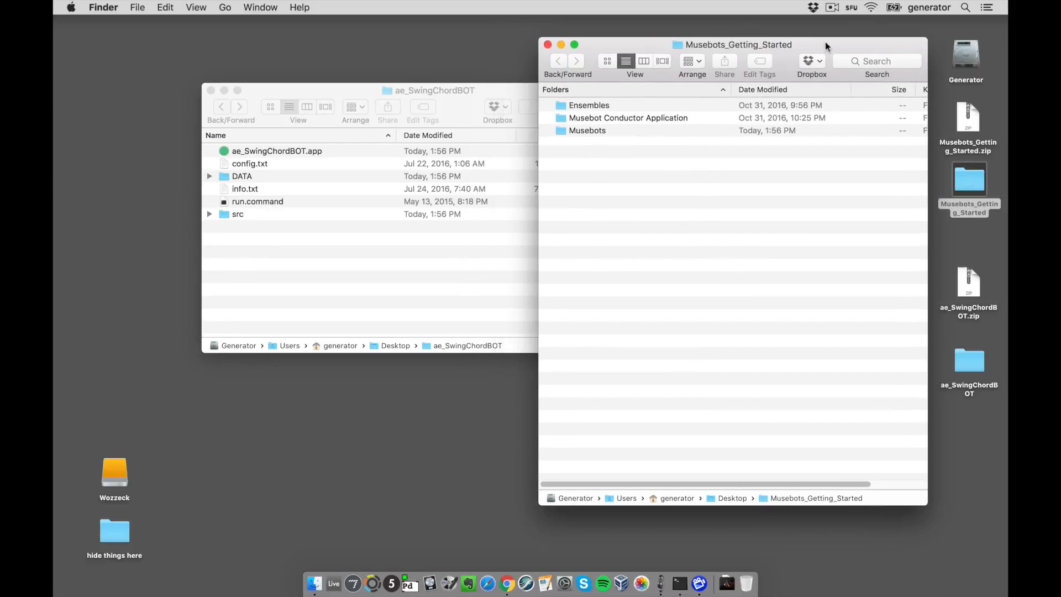
pyautogui.moveTo(455, 108); pyautogui.dragTo(326, 65)
pyautogui.click(596, 46)
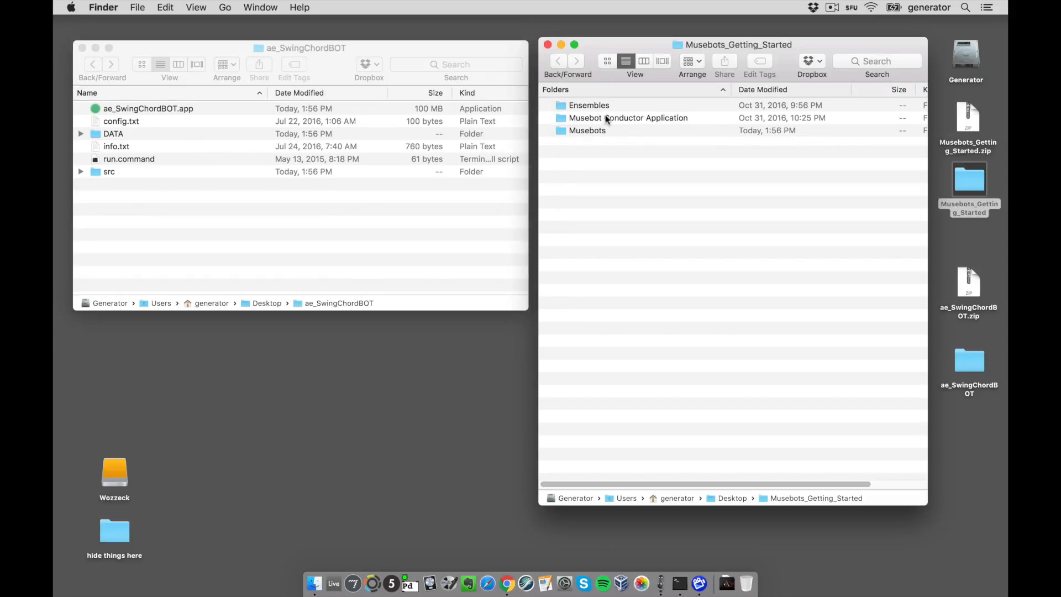
# Open the Musebots folder, close the ae_SwingChordBOT window, and move the ae_SwingChordBOT folder from the desktop into Musebots
pyautogui.click(590, 130)
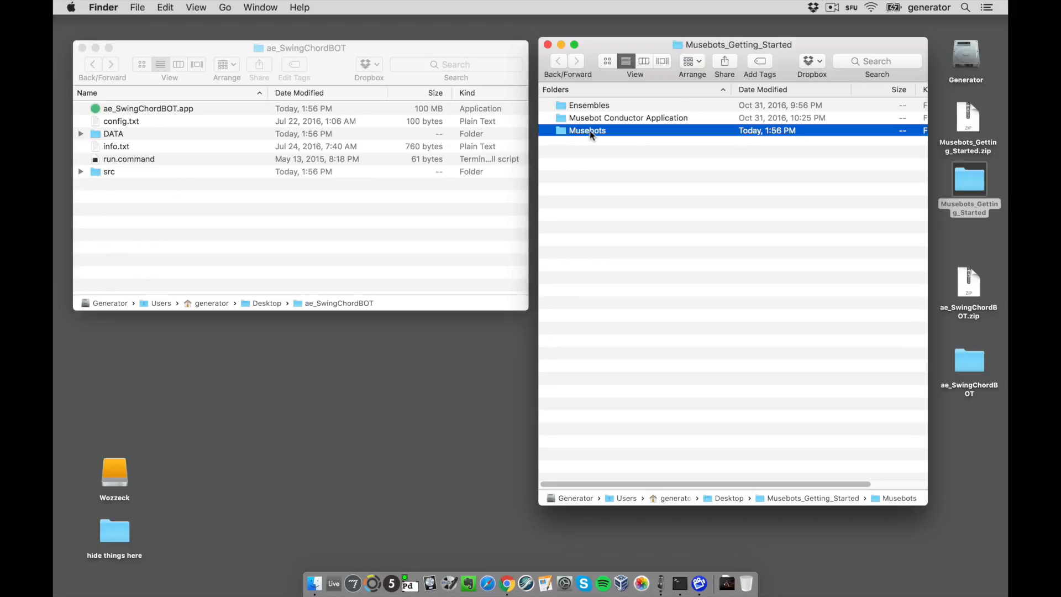
pyautogui.doubleClick(590, 130)
pyautogui.click(118, 78)
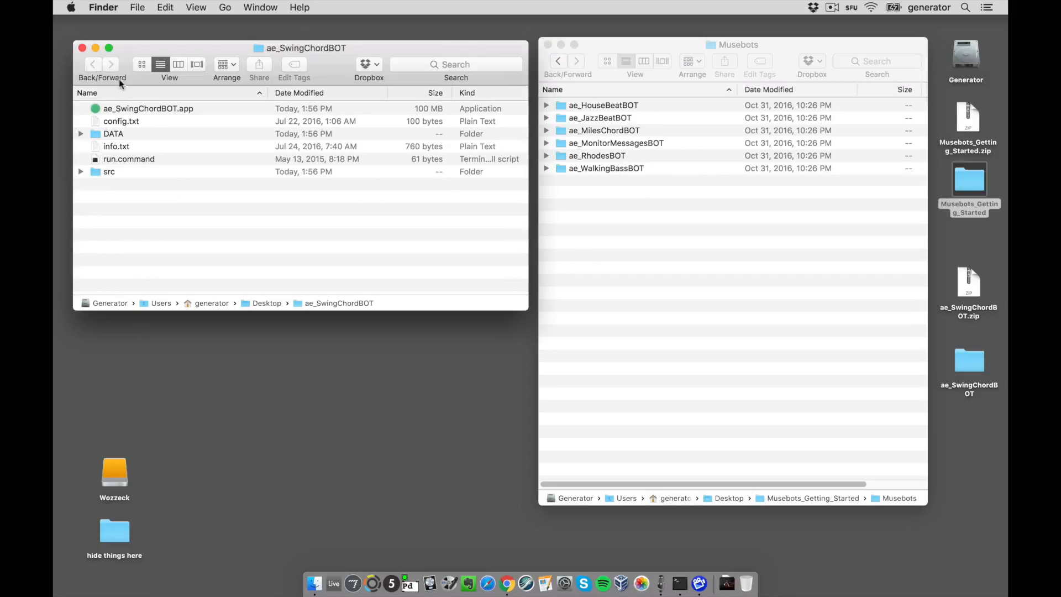
pyautogui.click(82, 48)
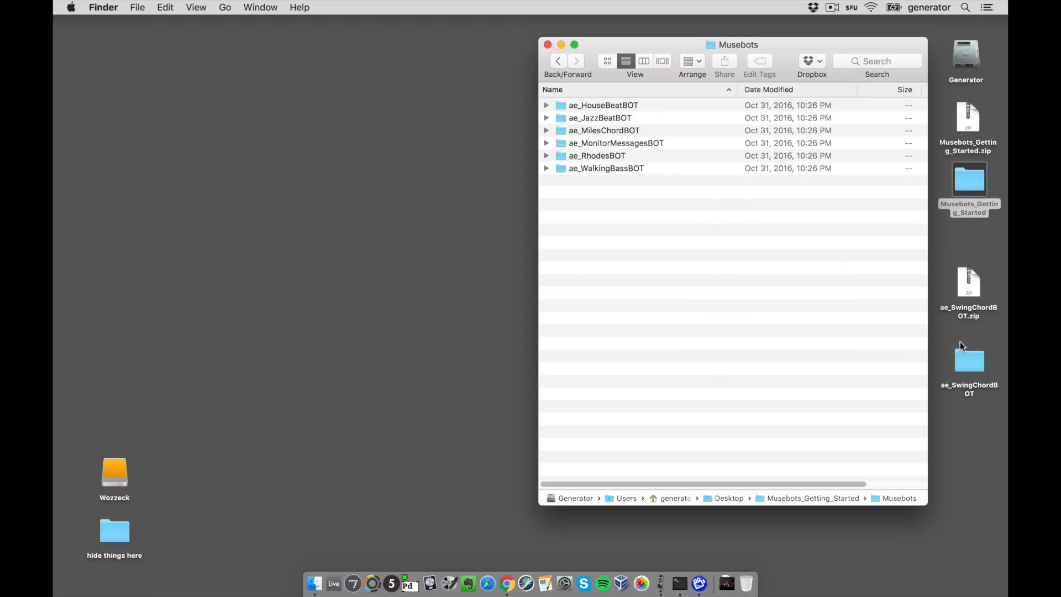
pyautogui.moveTo(966, 360); pyautogui.dragTo(716, 239)
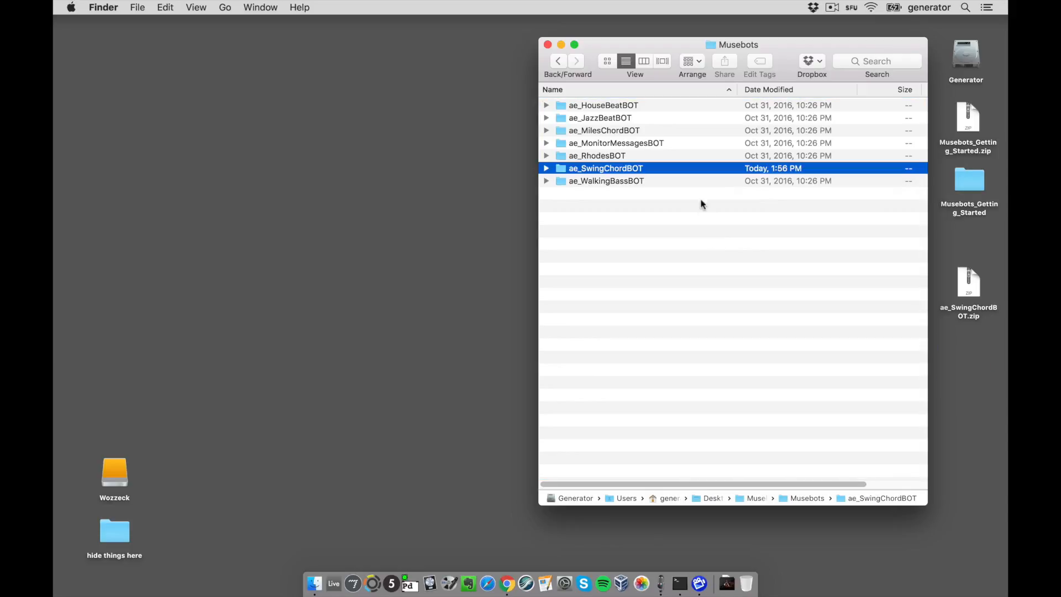
# Expand the ae_SwingChordBOT folder and examine its files, including the contents of its src and DATA subfolders
pyautogui.click(547, 169)
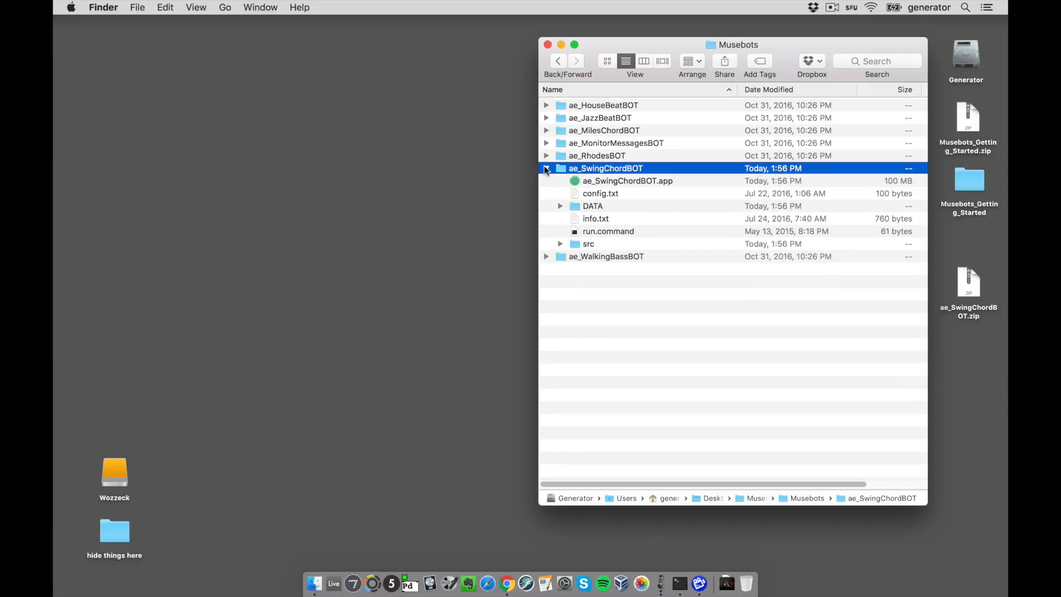
pyautogui.click(618, 186)
pyautogui.press('Down')
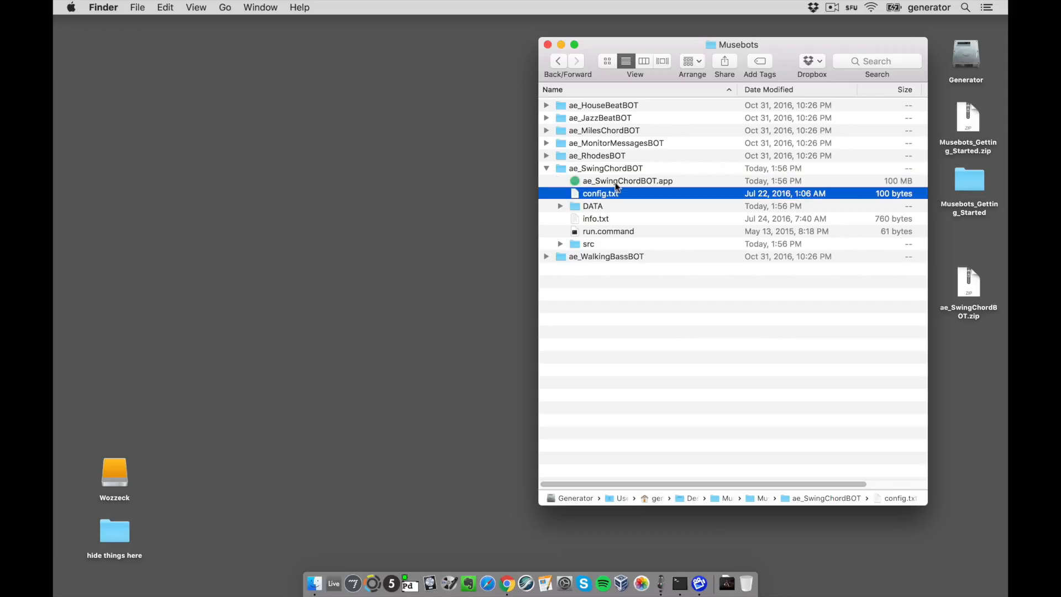
pyautogui.press('Down')
pyautogui.press('Down')
pyautogui.press('Down')
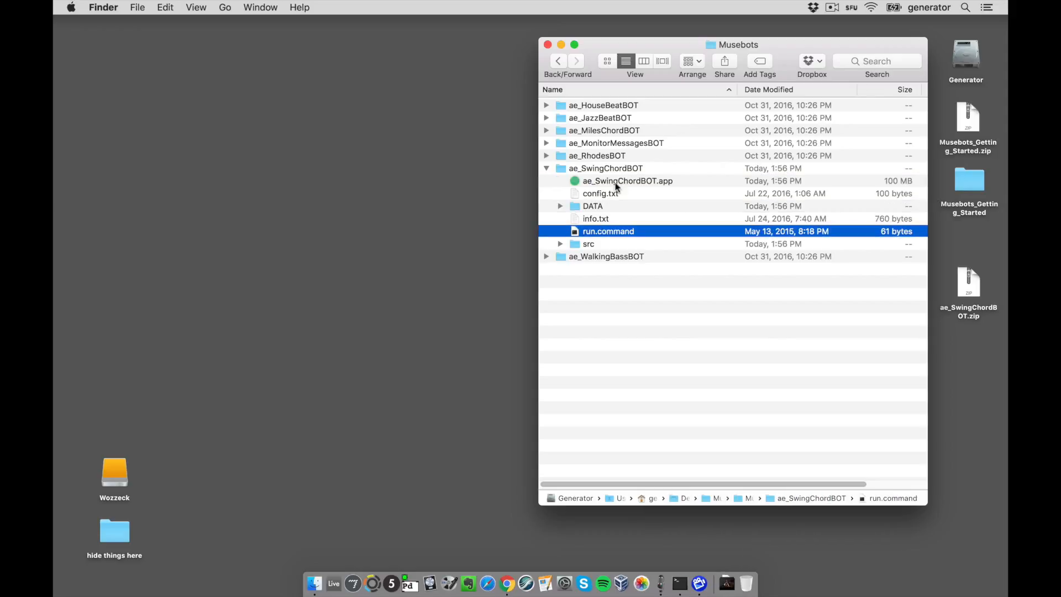
pyautogui.press('Down')
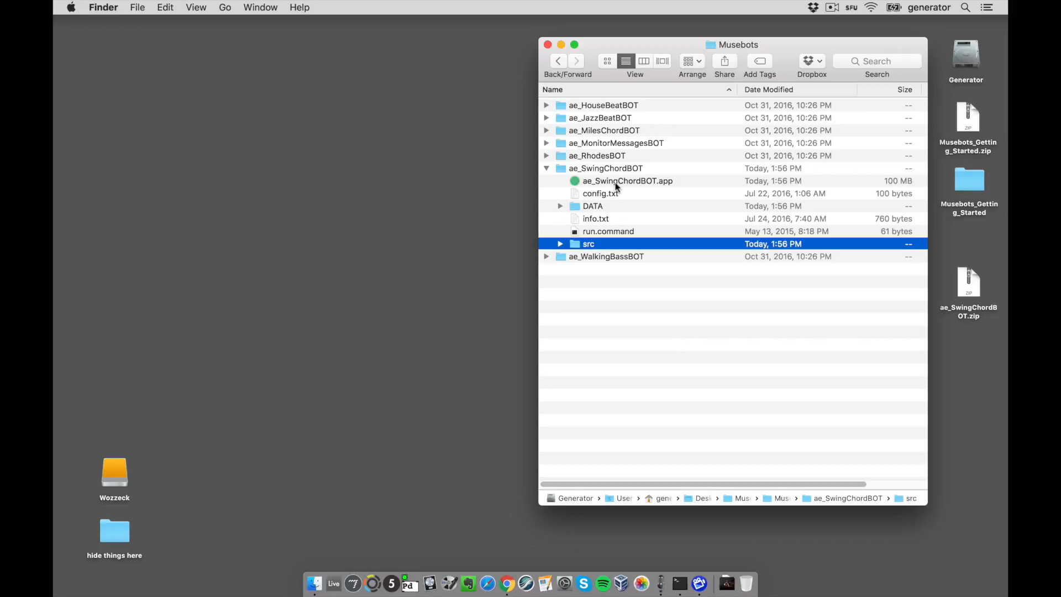
pyautogui.click(560, 244)
pyautogui.click(560, 245)
pyautogui.click(560, 206)
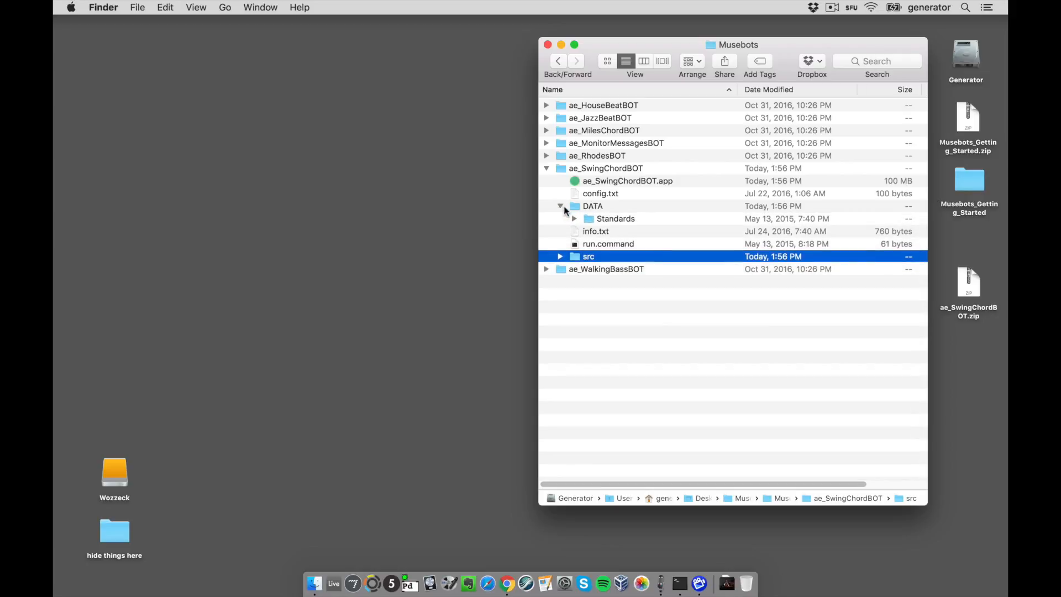
pyautogui.click(560, 207)
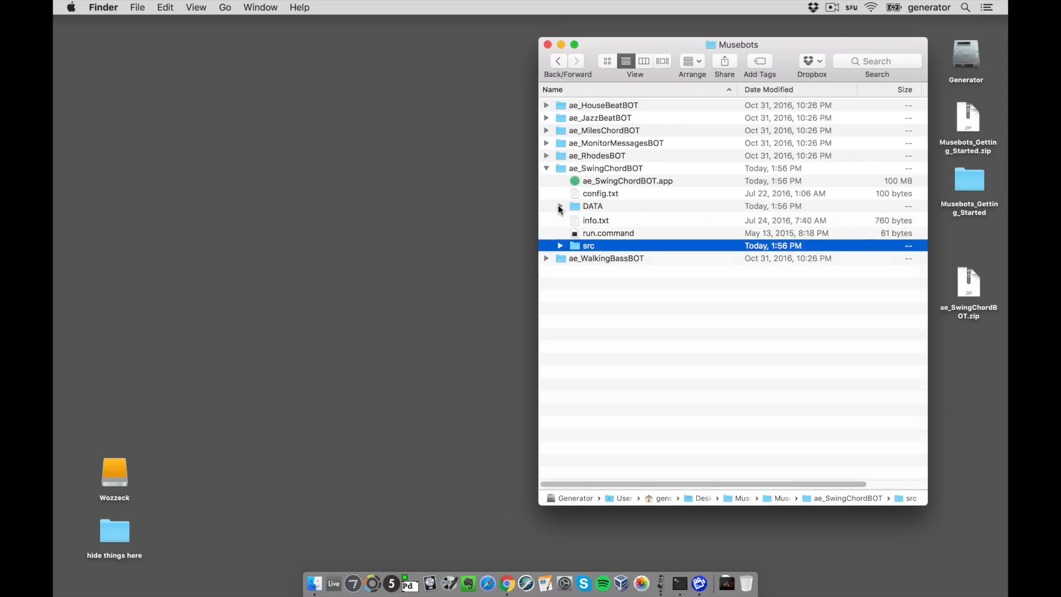
# Return to the parent folder, launch Max_Musebot_Conductor.app from Musebot Conductor Application, and switch the conductor off
pyautogui.click(559, 62)
pyautogui.doubleClick(599, 116)
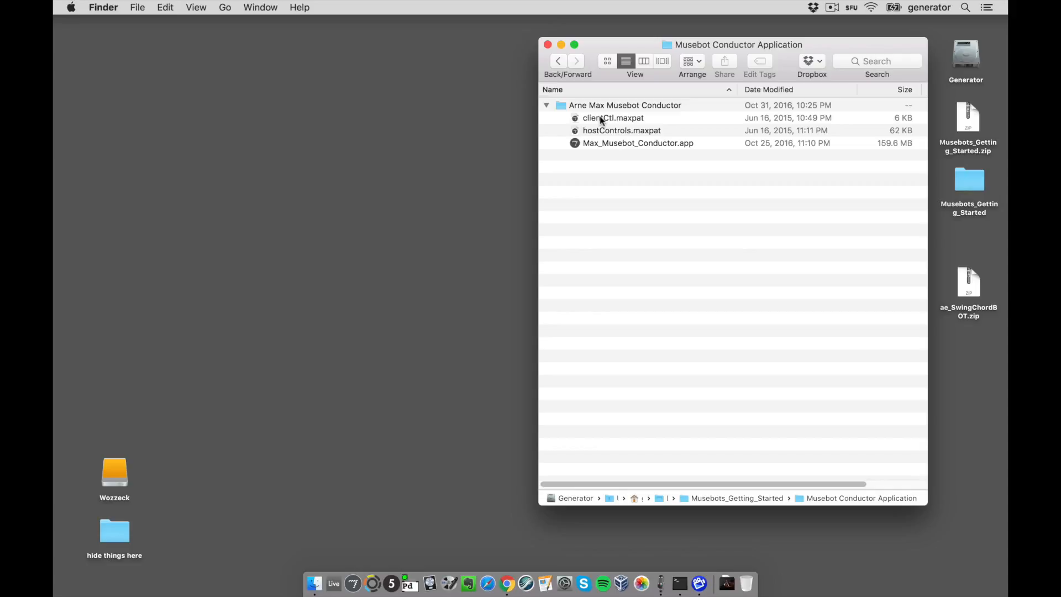
pyautogui.doubleClick(654, 144)
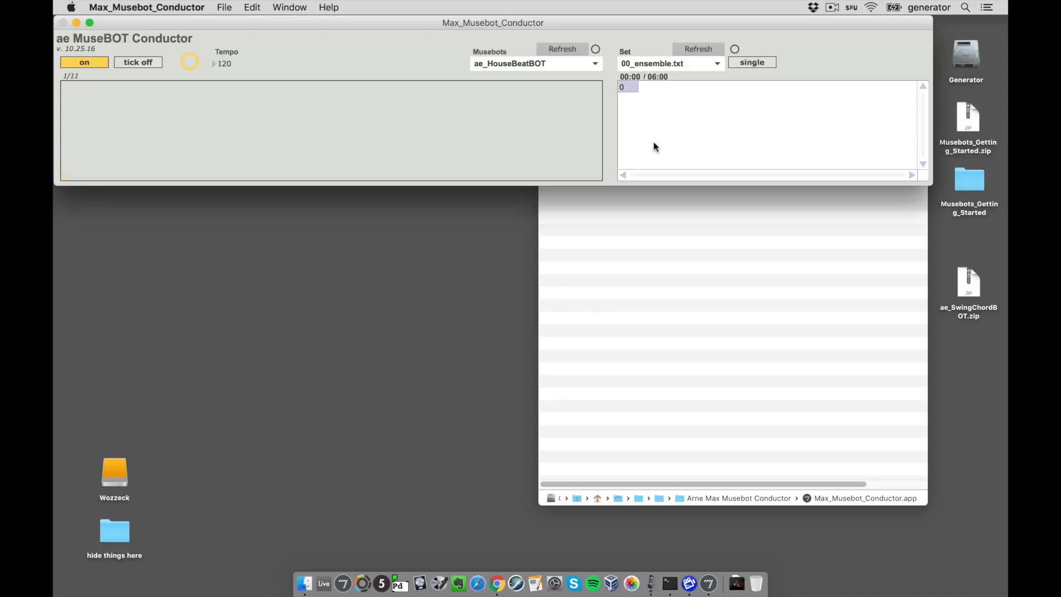
pyautogui.click(86, 63)
# Load ae_SwingChordBOT in the conductor, allow its run.command script to open, and place the bot's window just below the conductor
pyautogui.click(556, 64)
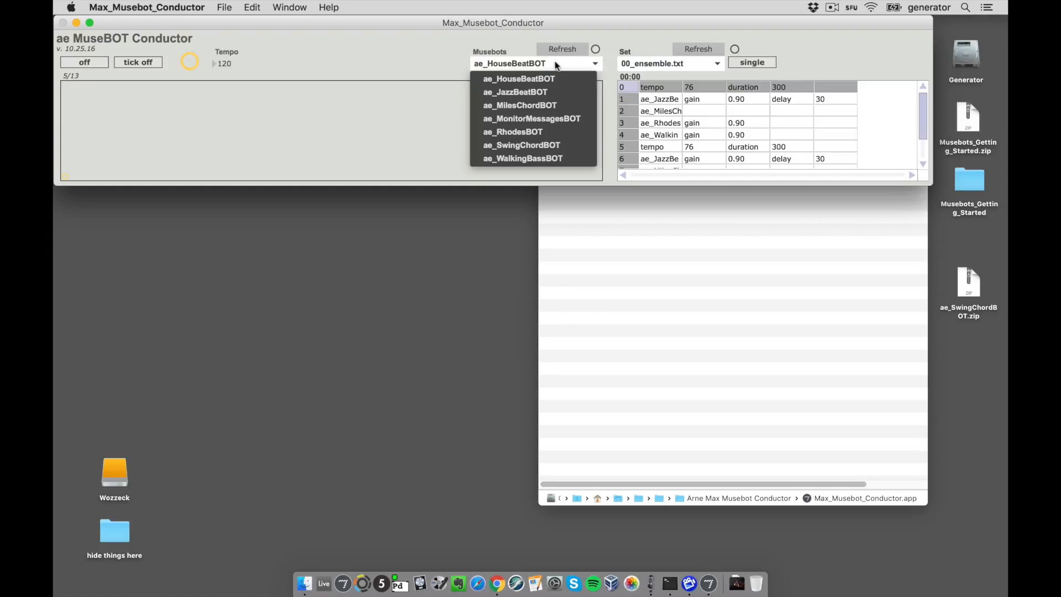
pyautogui.click(572, 147)
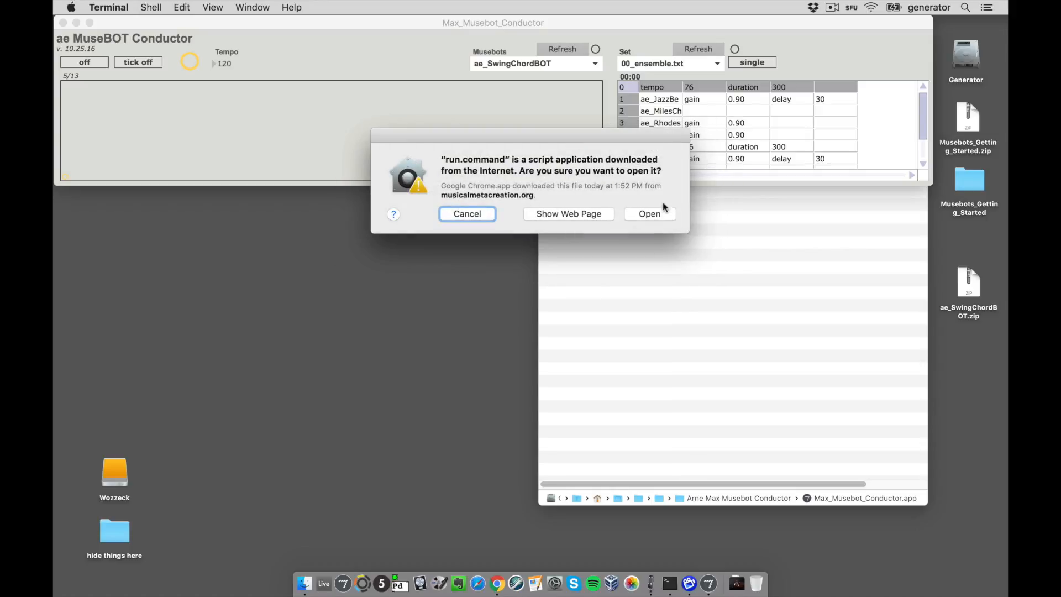
pyautogui.click(649, 214)
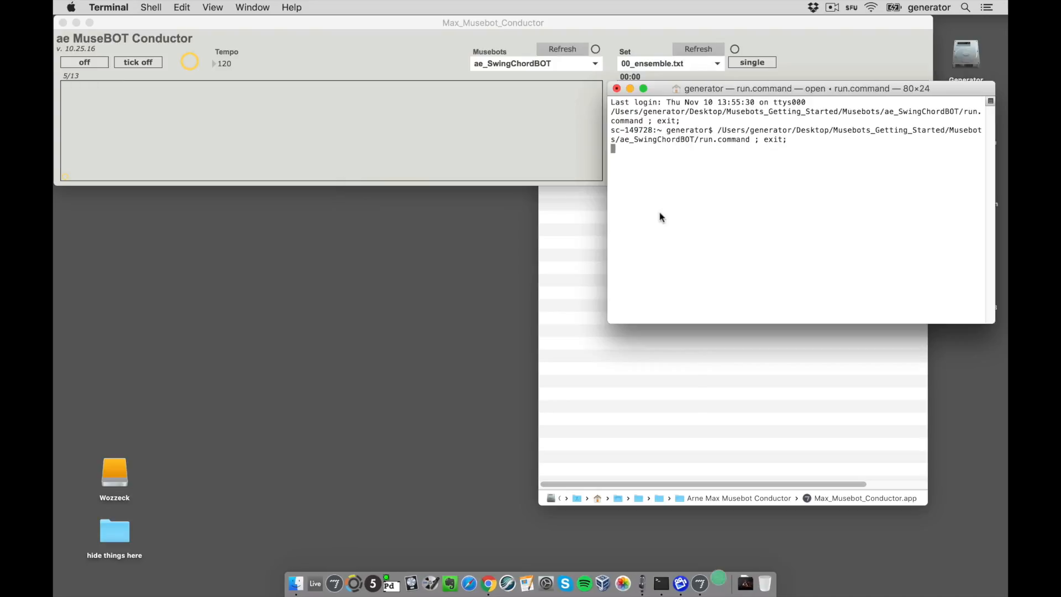
pyautogui.click(648, 221)
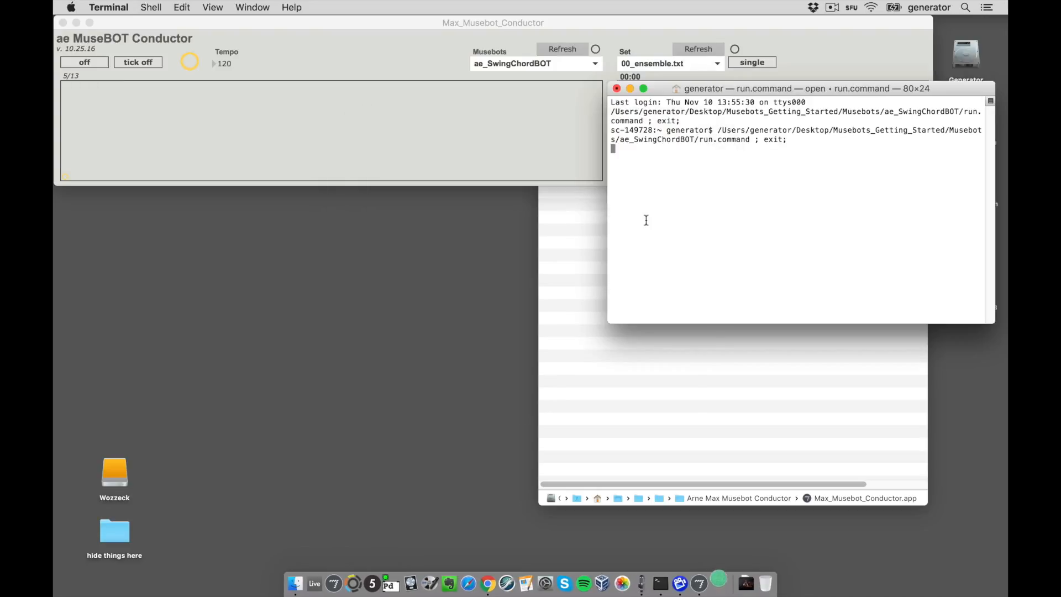
pyautogui.click(361, 28)
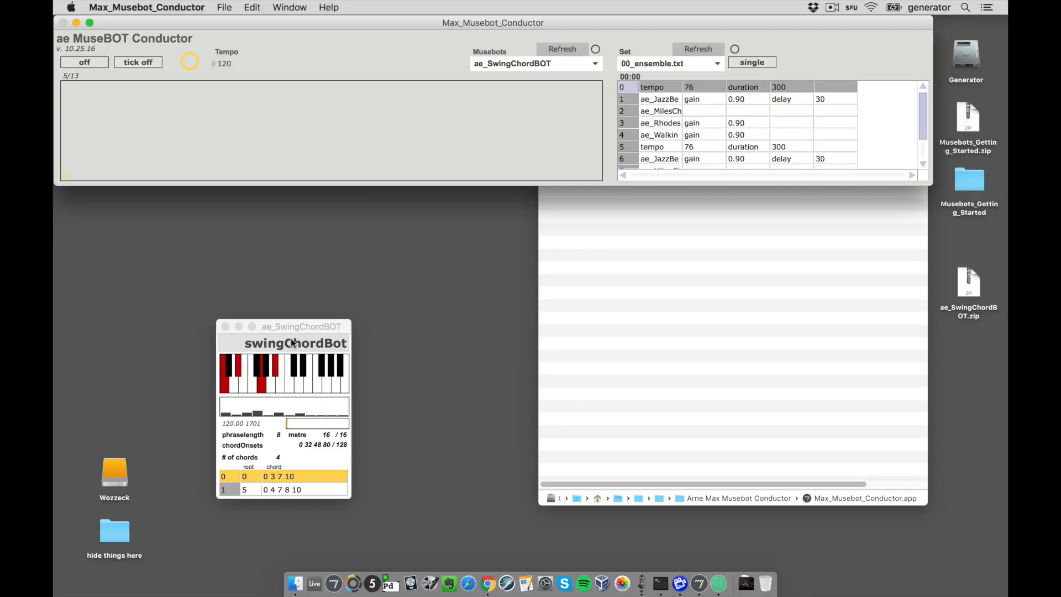
pyautogui.moveTo(294, 327); pyautogui.dragTo(450, 219)
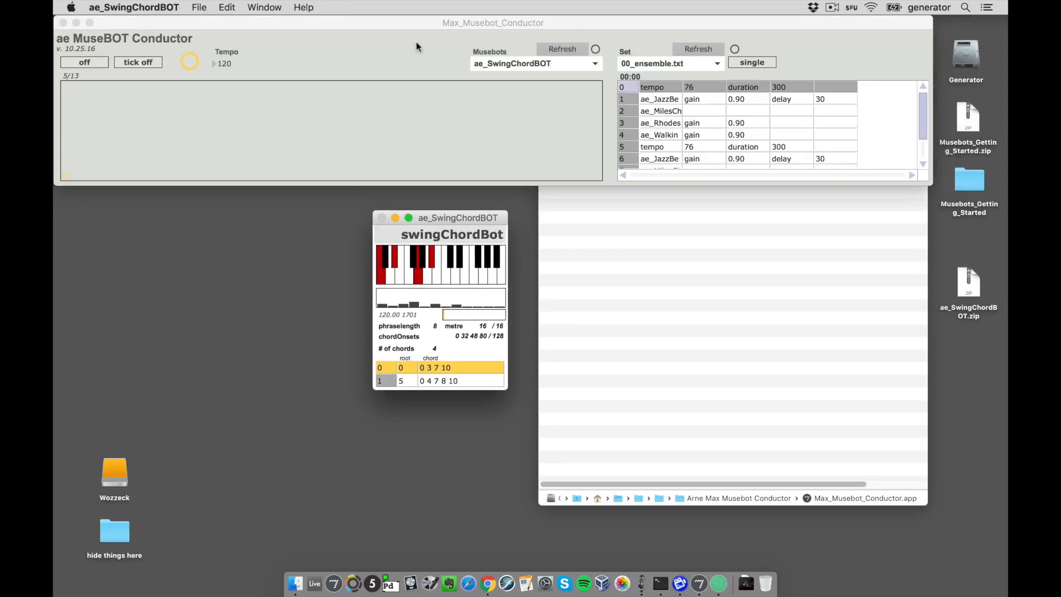
# Load ae_RhodesBOT and ae_WalkingBassBOT alongside ae_SwingChordBOT and switch the conductor on
pyautogui.click(506, 63)
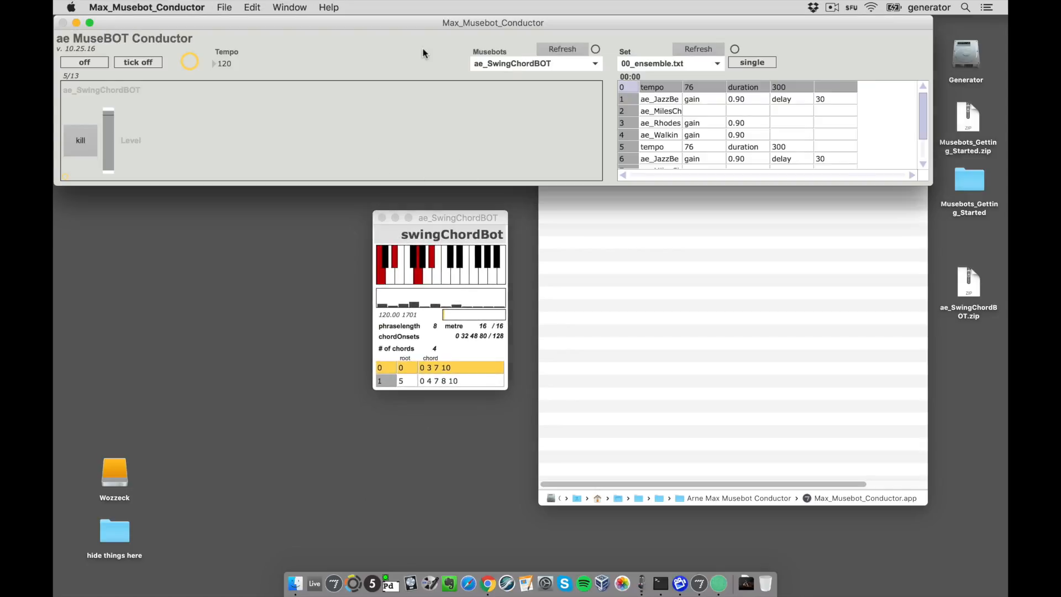
pyautogui.click(506, 61)
pyautogui.click(532, 135)
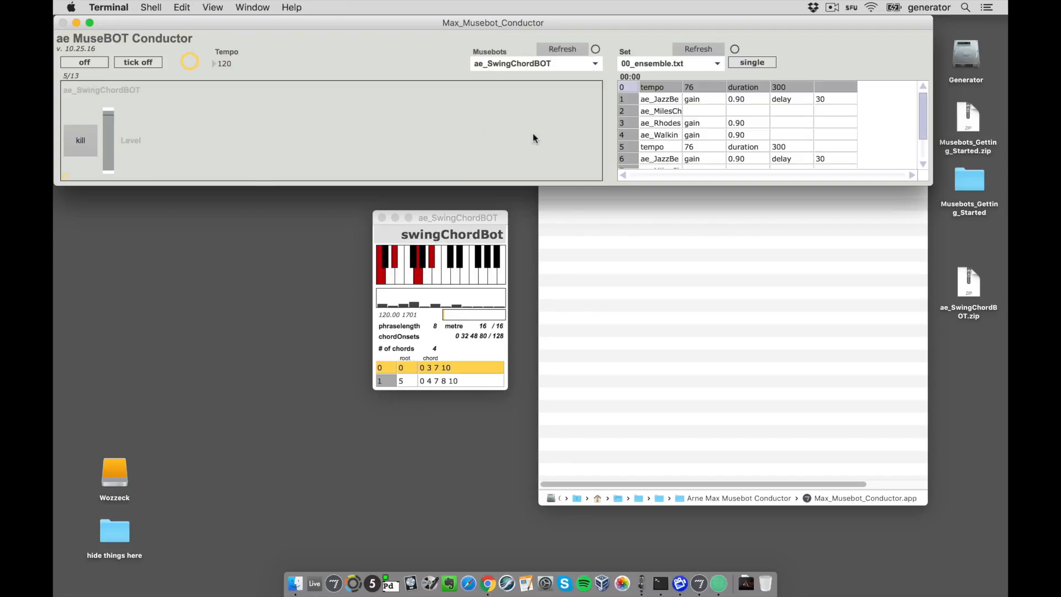
pyautogui.click(524, 67)
pyautogui.click(524, 67)
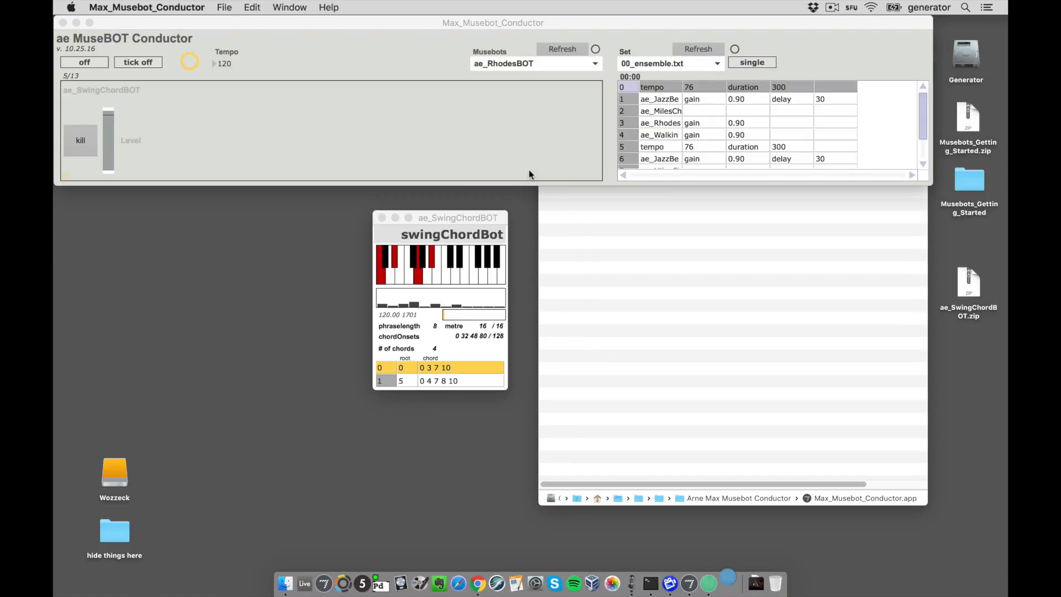
pyautogui.click(510, 63)
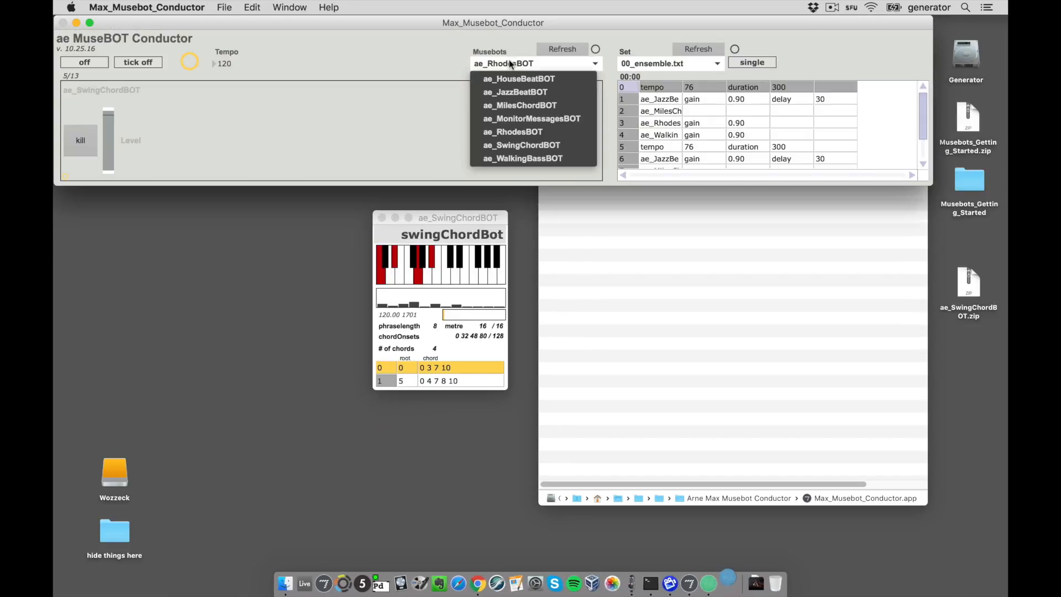
pyautogui.click(514, 158)
pyautogui.click(56, 62)
pyautogui.click(58, 62)
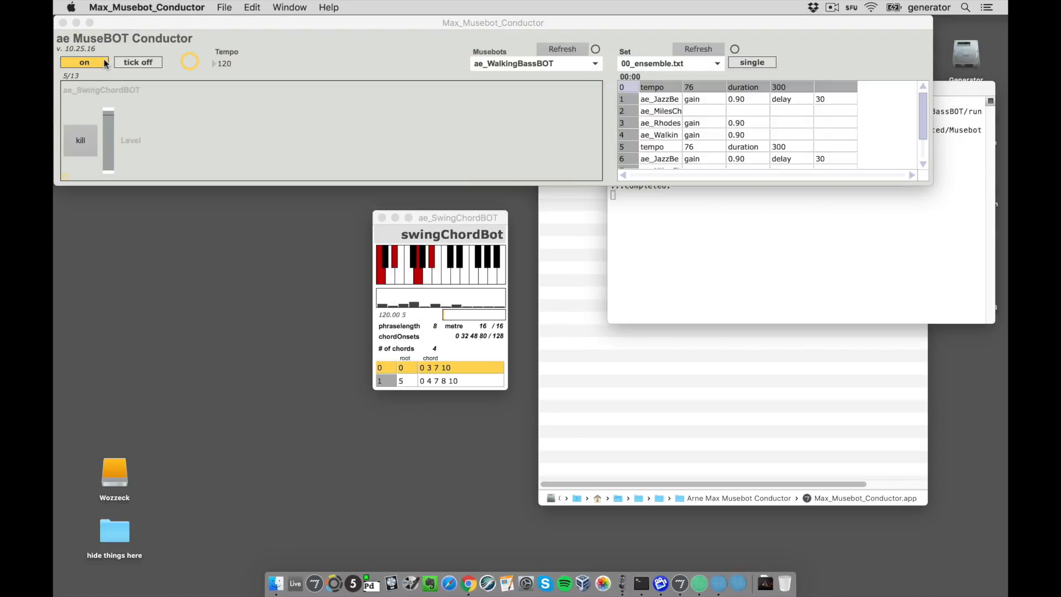
# Place the ae_SwingChordBOT window beside the ae_RhodesBOT window and adjust ae_RhodesBOT's level in the conductor
pyautogui.click(433, 223)
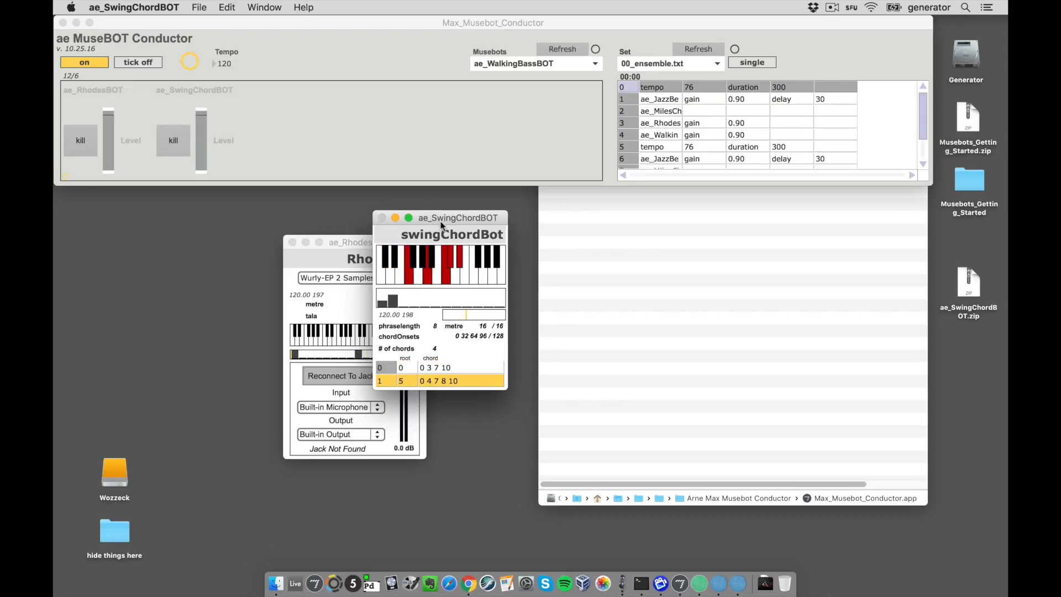
pyautogui.moveTo(441, 225); pyautogui.dragTo(497, 248)
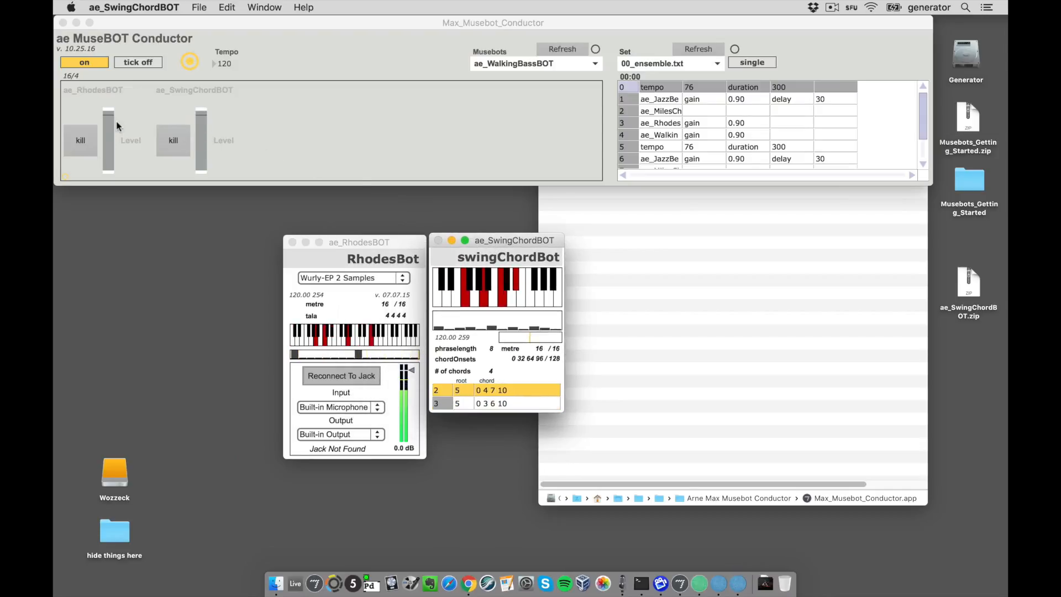
pyautogui.click(109, 136)
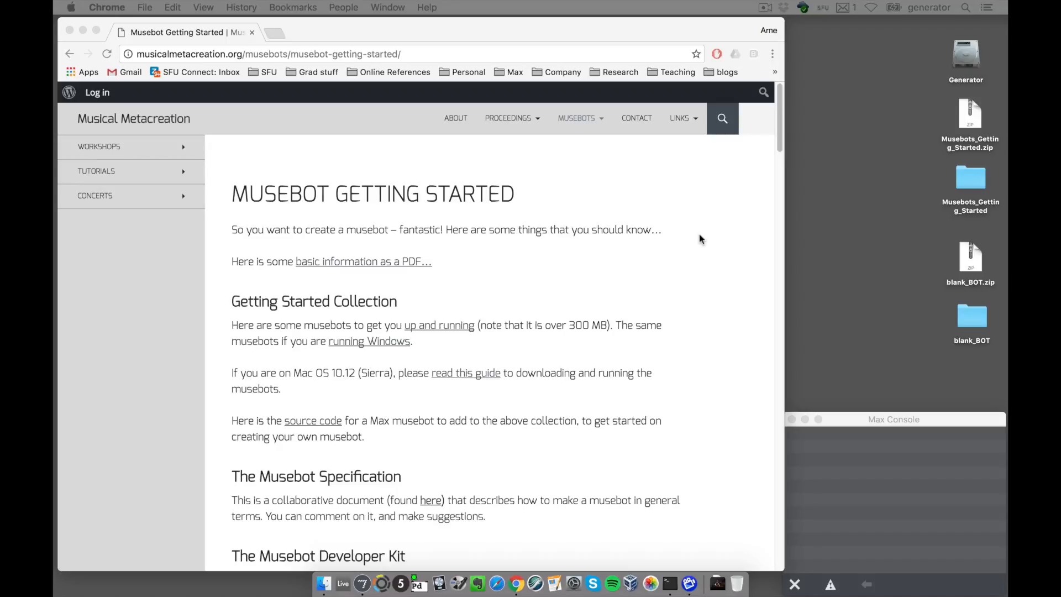
# Look over the Musebot Getting Started page, its place among the site's musebot pages, and its source code section
pyautogui.click(778, 139)
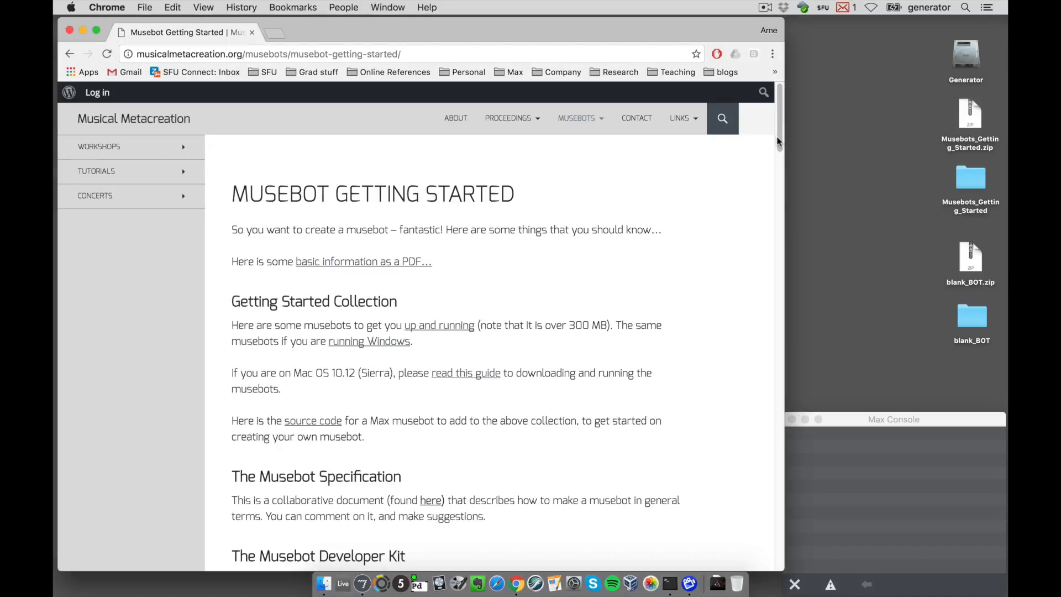
pyautogui.scroll(-2, 776, 139)
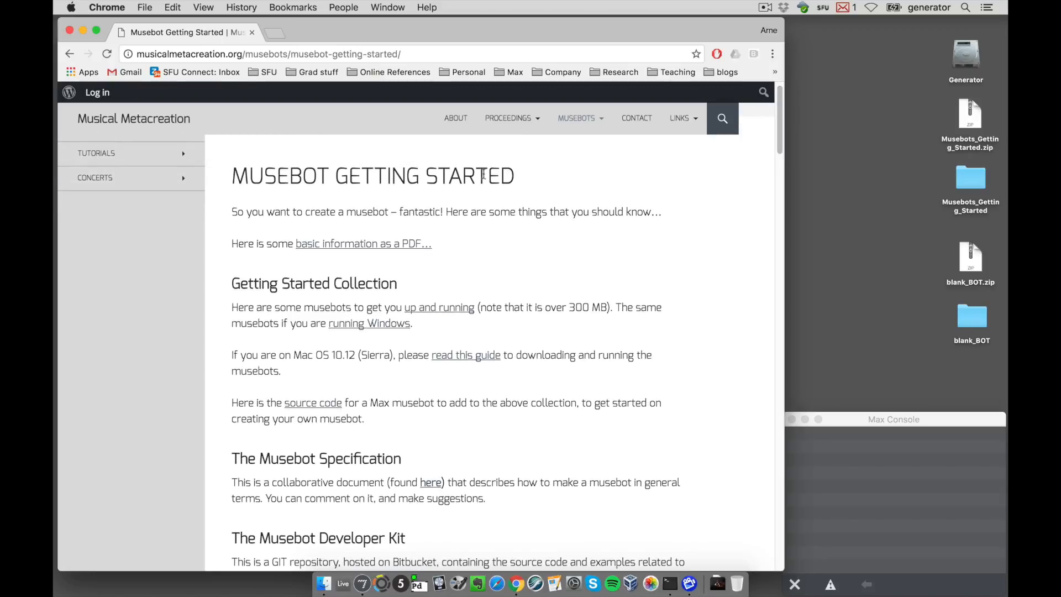
pyautogui.moveTo(577, 121)
pyautogui.moveTo(599, 281)
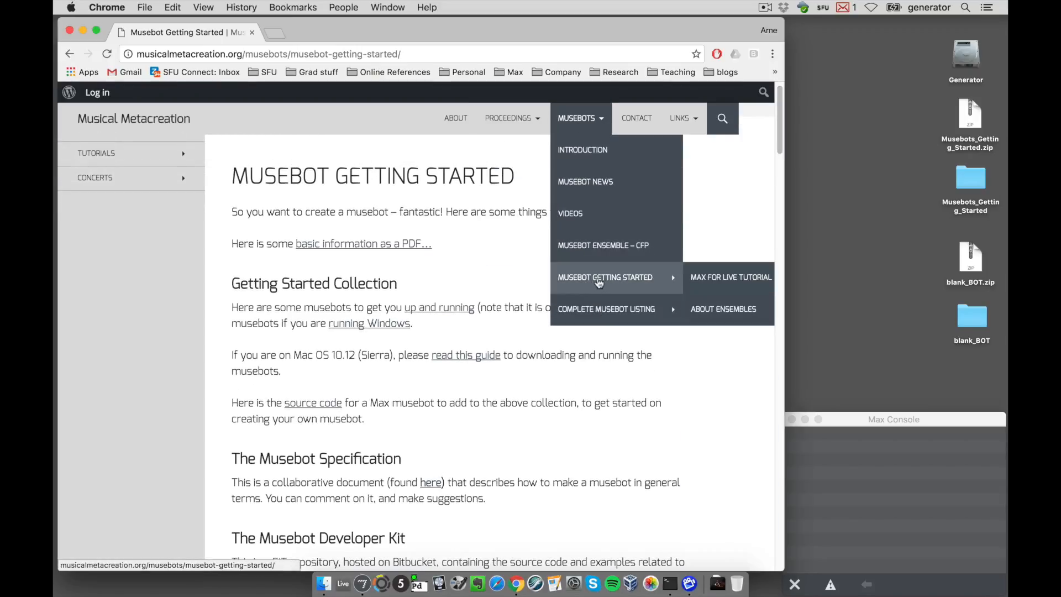
pyautogui.scroll(-3, 774, 158)
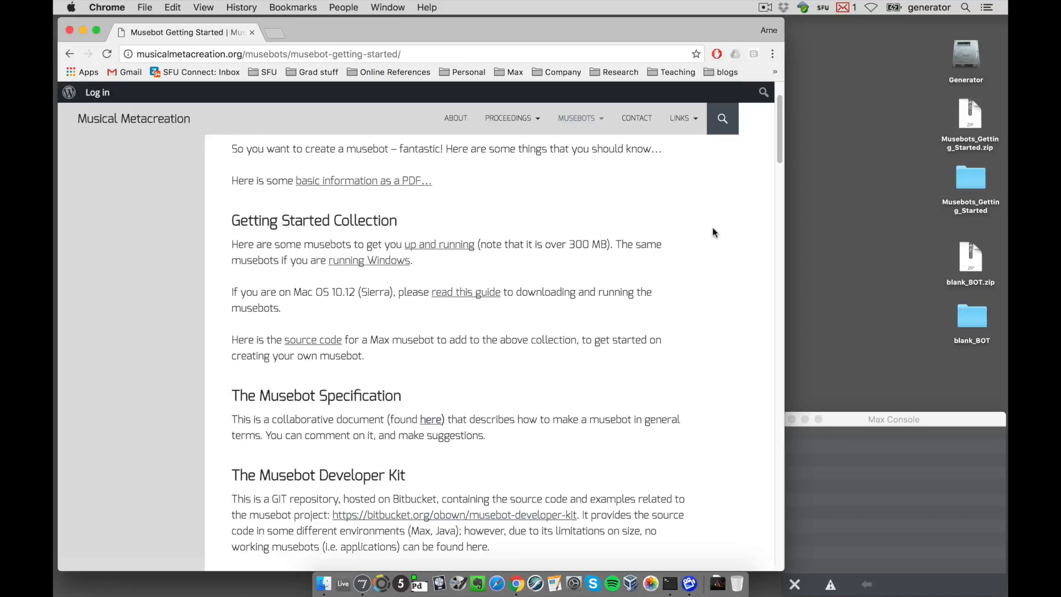
# Hide the browser, open the blank_BOT folder from the desktop, and review its blank_BOT.maxpat, config.txt, info.txt and run.command files
pyautogui.press('super+h')
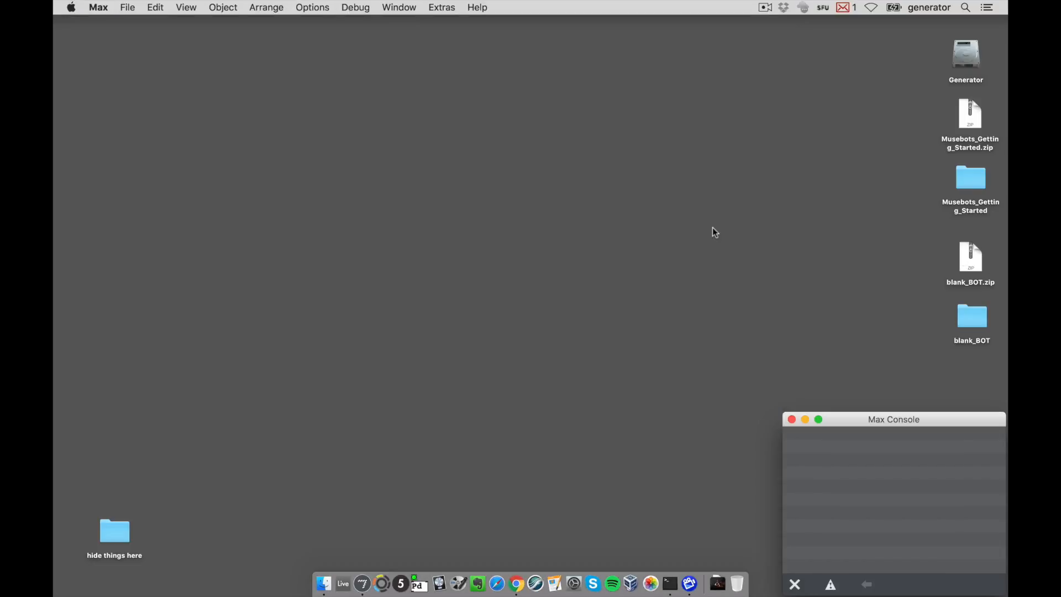
pyautogui.doubleClick(968, 314)
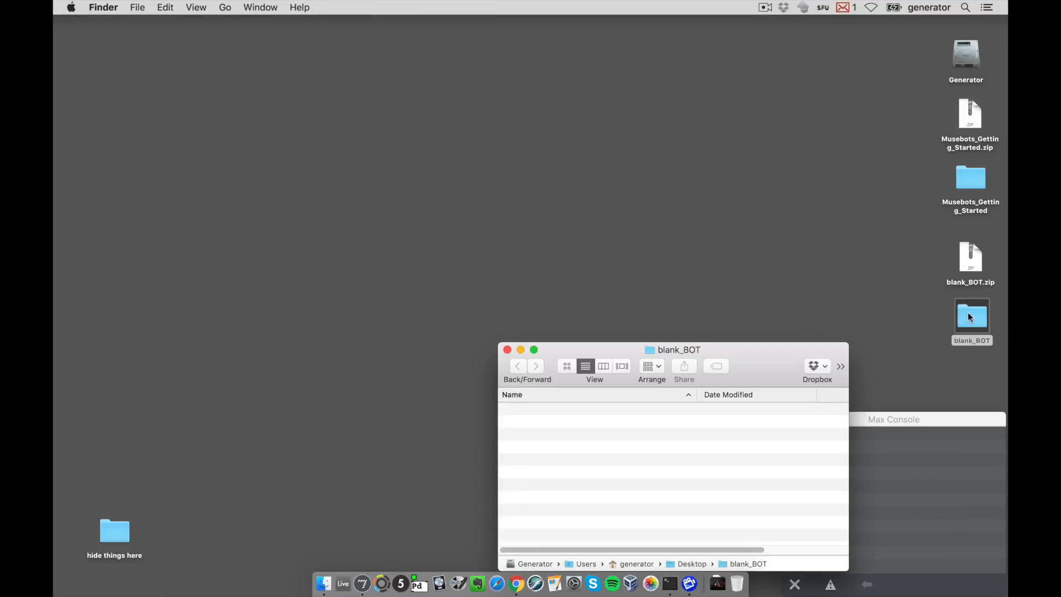
pyautogui.moveTo(765, 346); pyautogui.dragTo(747, 206)
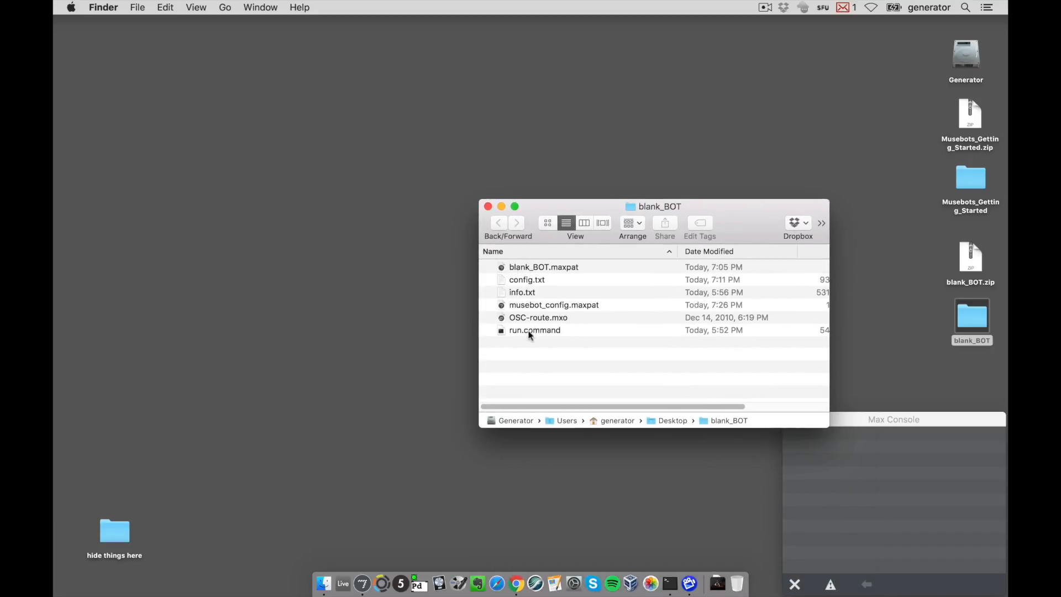
pyautogui.click(569, 267)
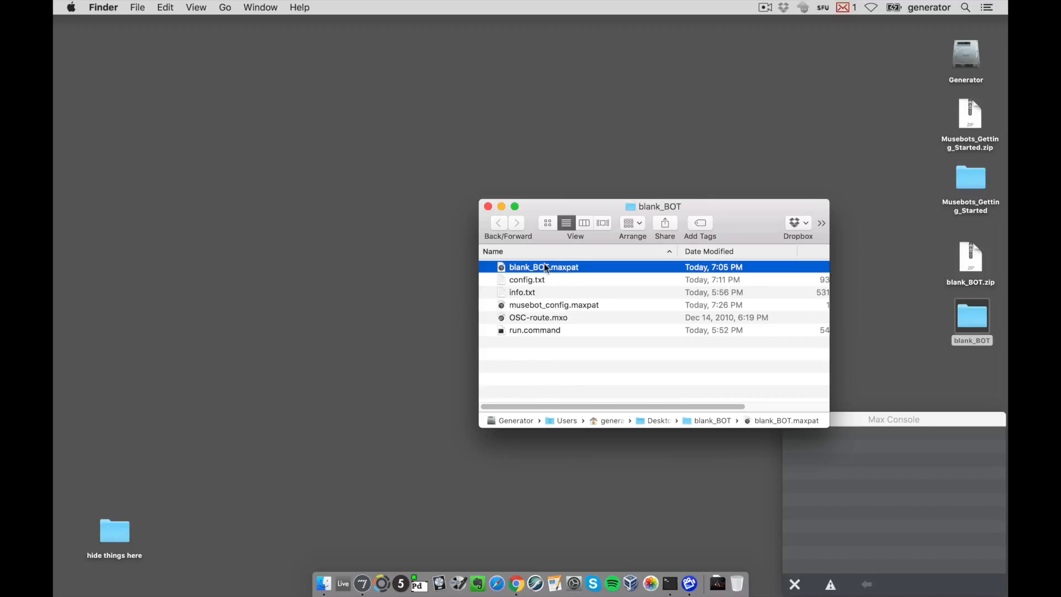
pyautogui.click(541, 280)
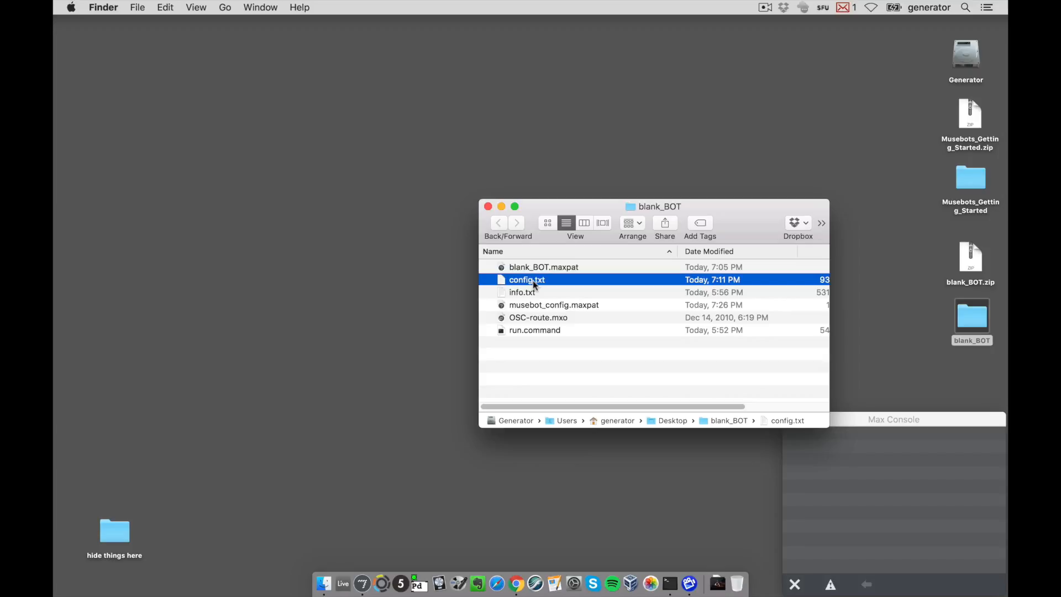
pyautogui.click(520, 293)
pyautogui.click(523, 331)
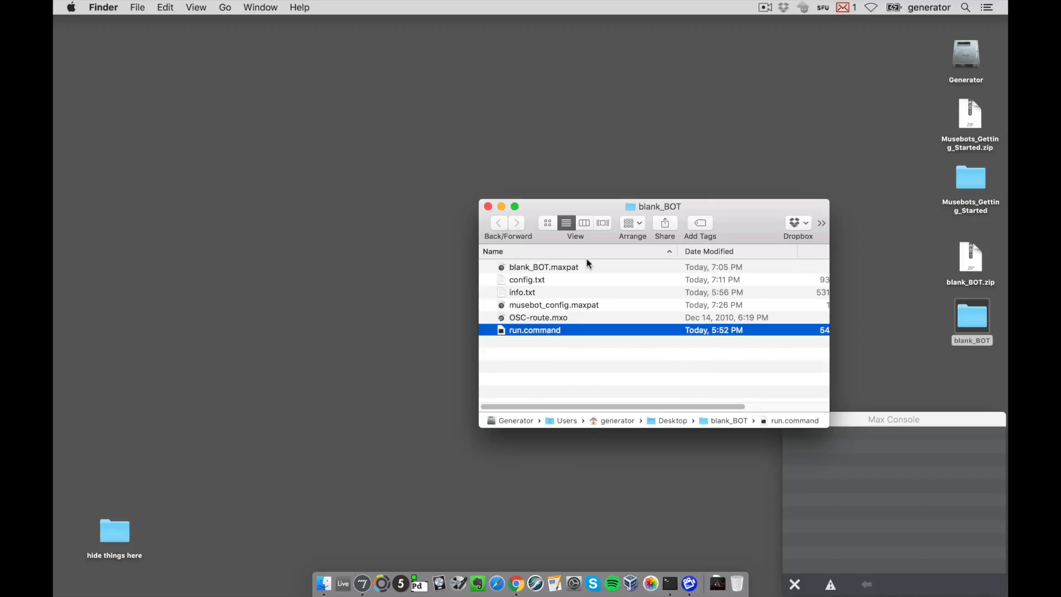
# Open the Musebots_Getting_Started folder from the desktop and move the desktop's blank_BOT folder into its Musebots folder
pyautogui.moveTo(553, 199); pyautogui.dragTo(577, 241)
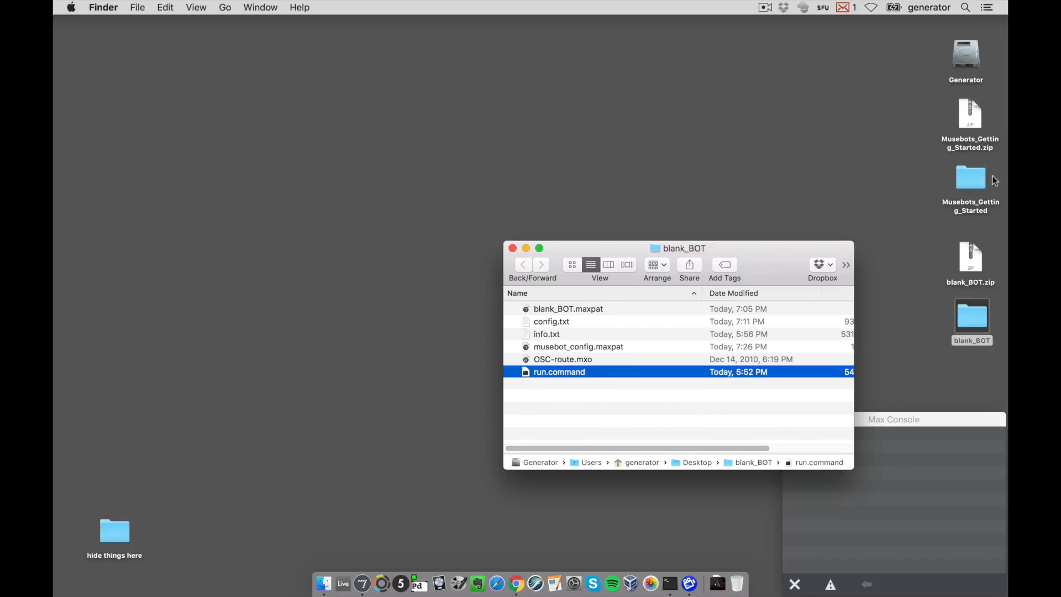
pyautogui.doubleClick(971, 178)
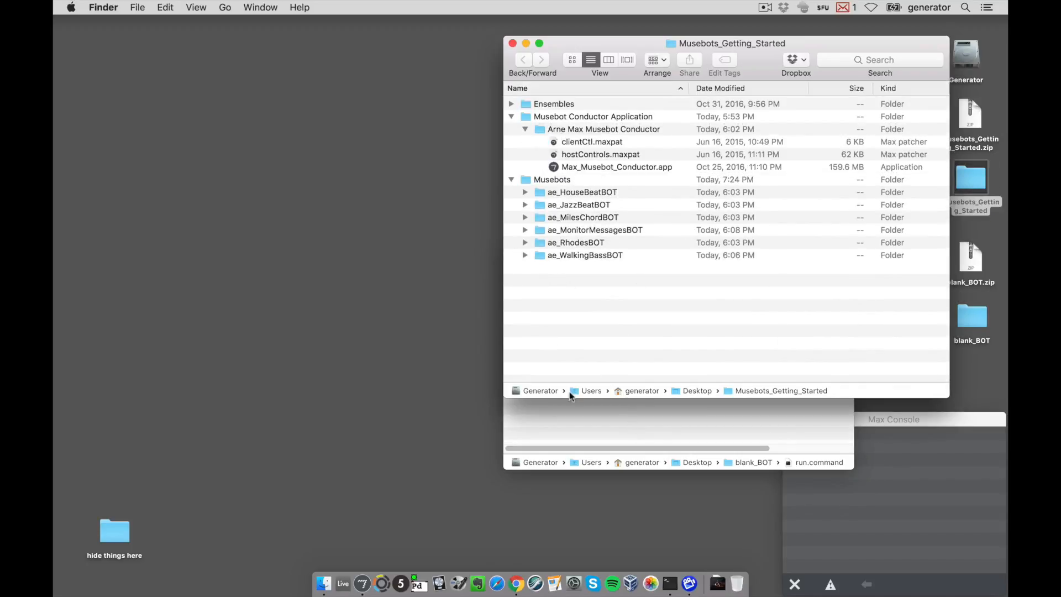
pyautogui.click(972, 319)
pyautogui.moveTo(971, 317); pyautogui.dragTo(557, 180)
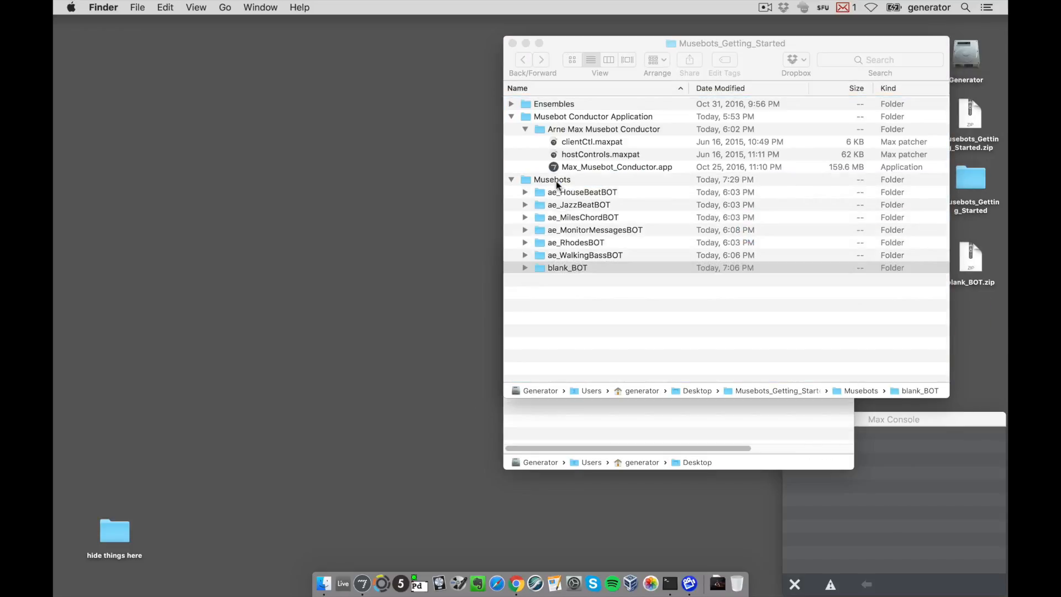
# Close the Desktop folder window, expand blank_BOT inside the Musebots folder and select its config.txt file
pyautogui.click(652, 424)
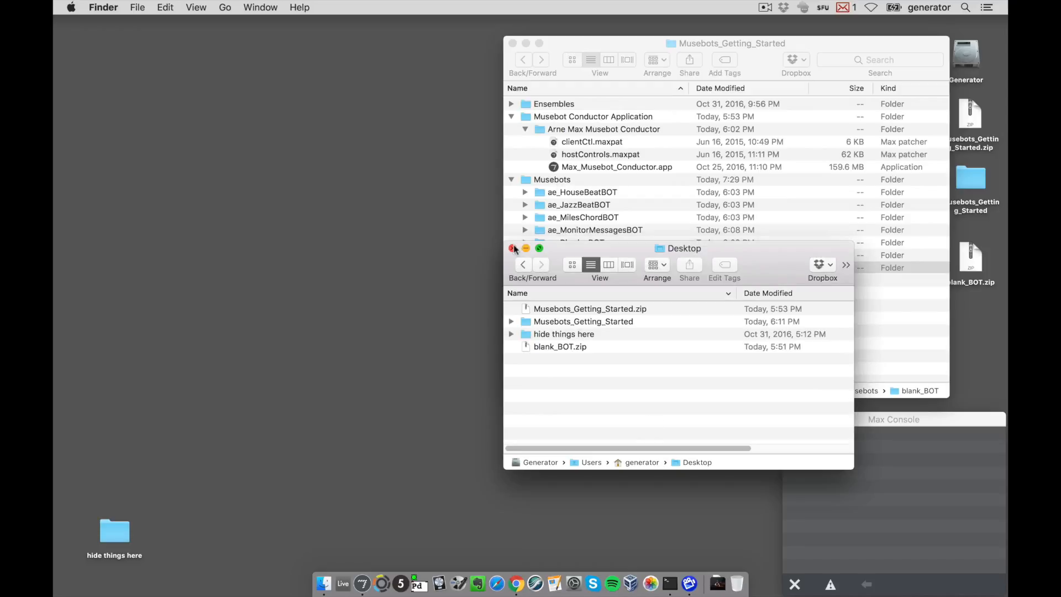
pyautogui.click(513, 248)
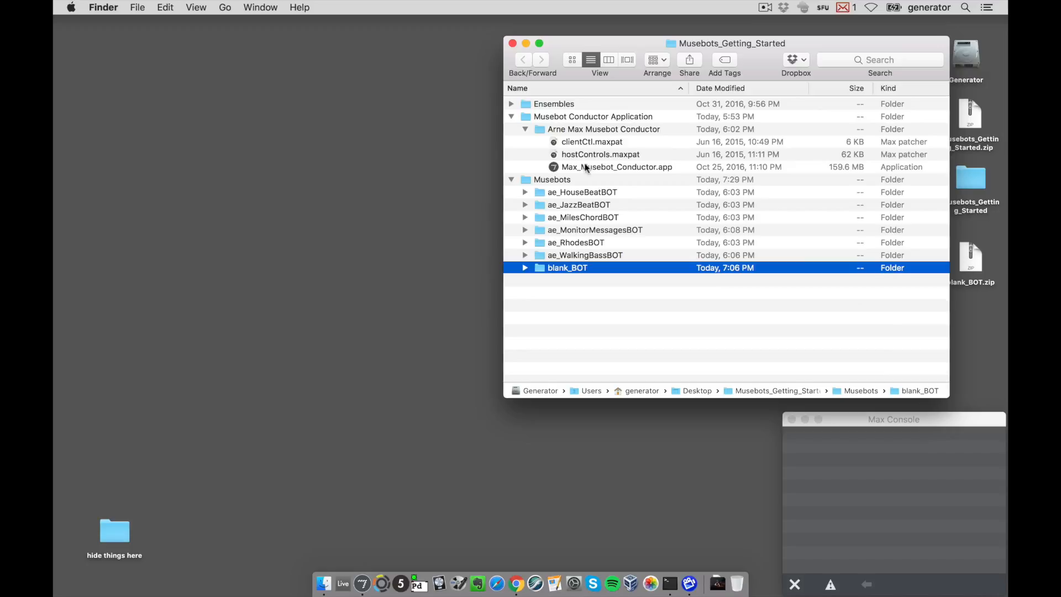
pyautogui.click(525, 268)
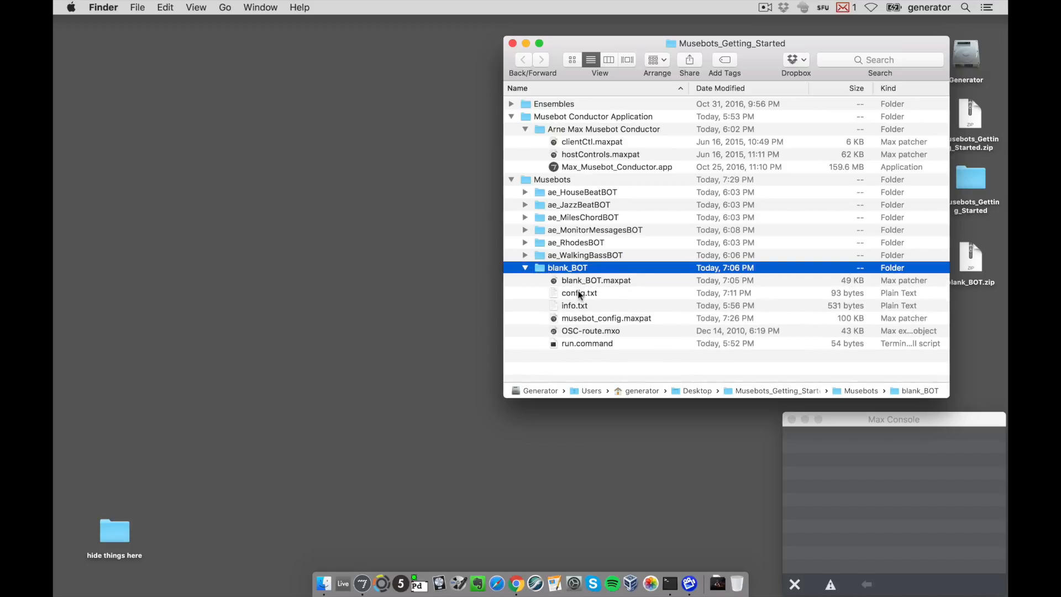
pyautogui.click(580, 295)
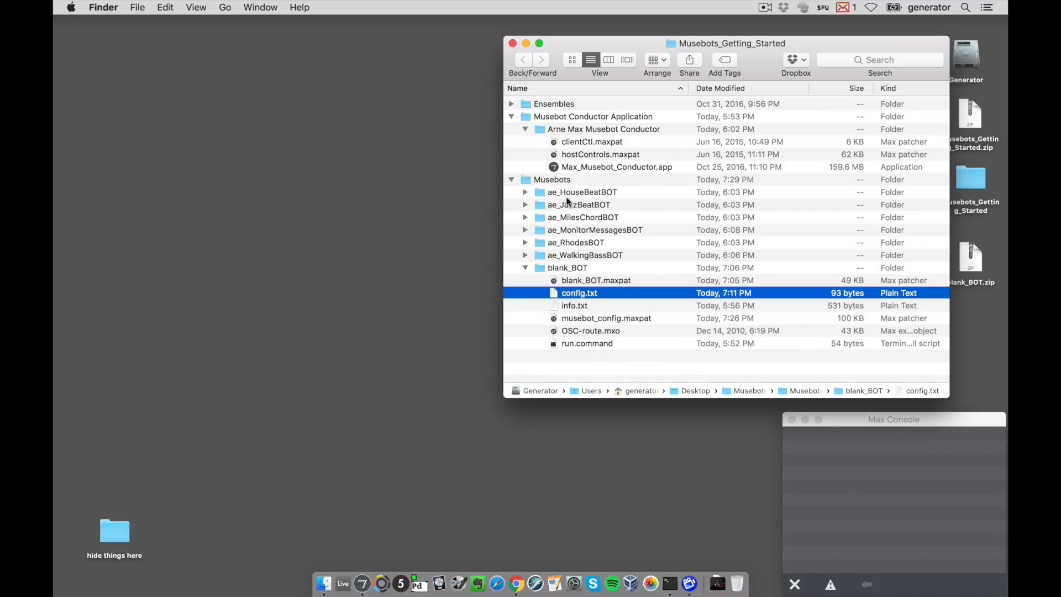
# Launch Max_Musebot_Conductor.app and open blank_BOT.maxpat from the blank_BOT folder
pyautogui.doubleClick(573, 168)
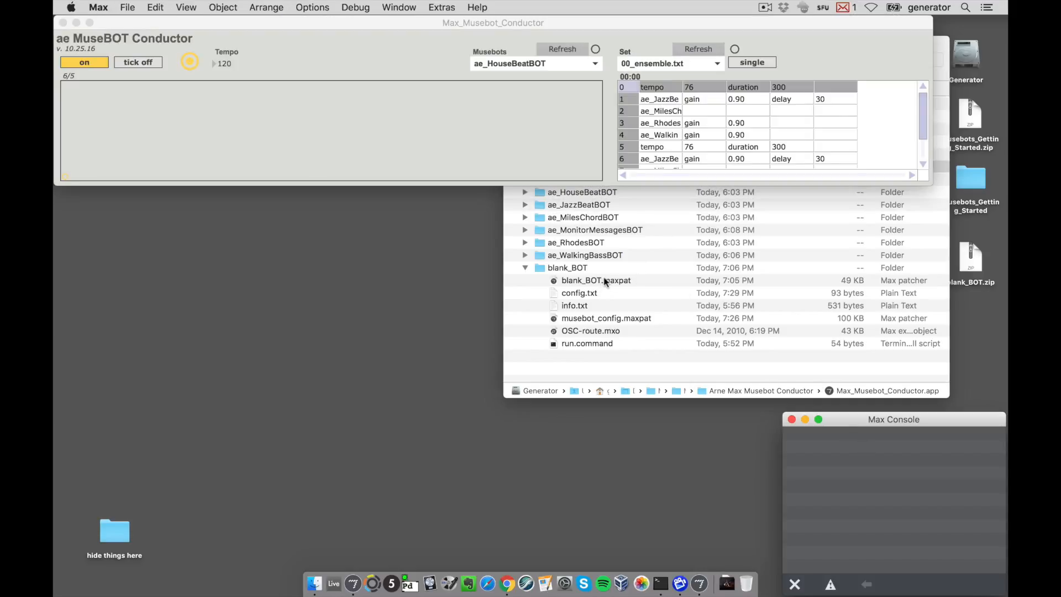
pyautogui.press('super+Tab')
pyautogui.moveTo(583, 279); pyautogui.dragTo(868, 505)
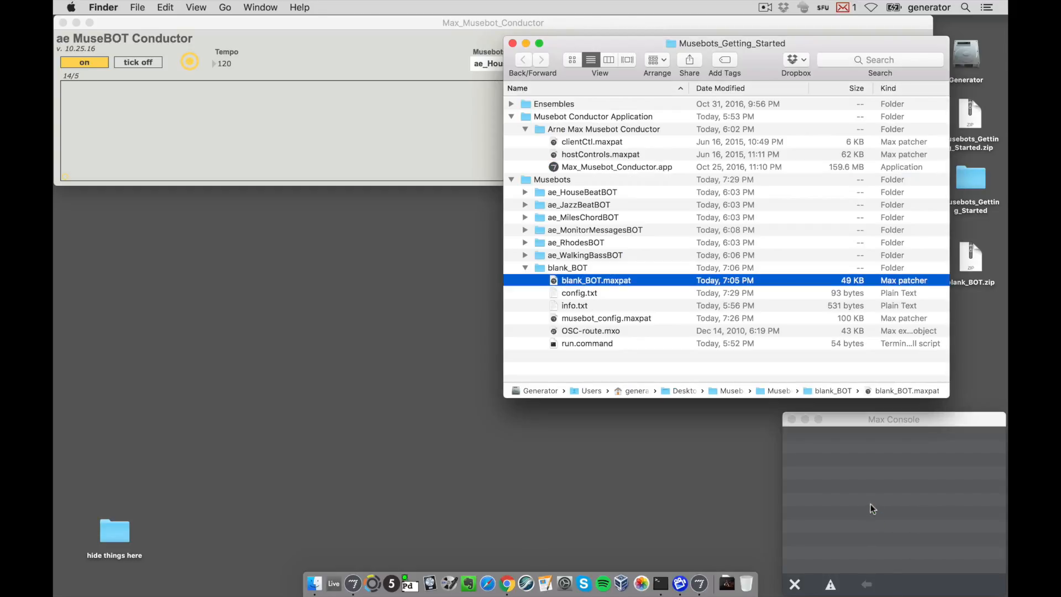
# Place the blank_BOT window directly beneath its channel in the conductor window
pyautogui.moveTo(457, 168); pyautogui.dragTo(423, 229)
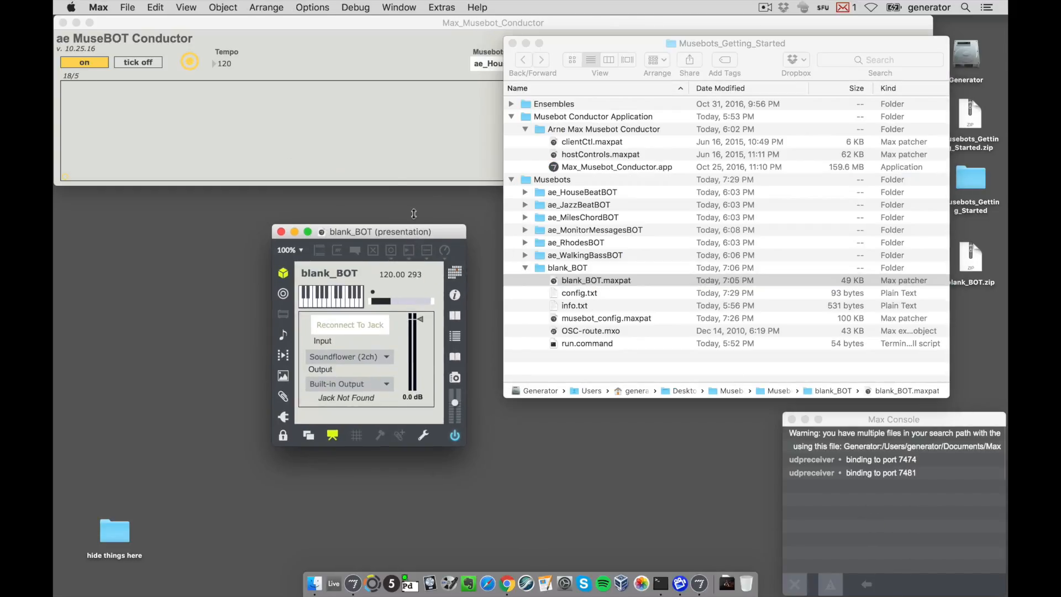
pyautogui.click(324, 68)
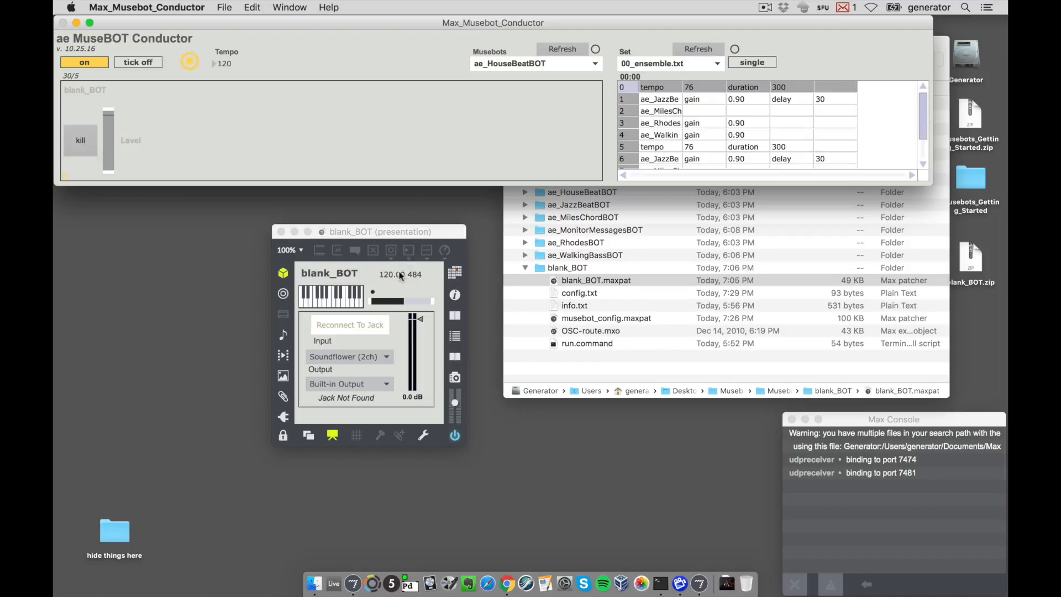
pyautogui.moveTo(403, 238); pyautogui.dragTo(252, 202)
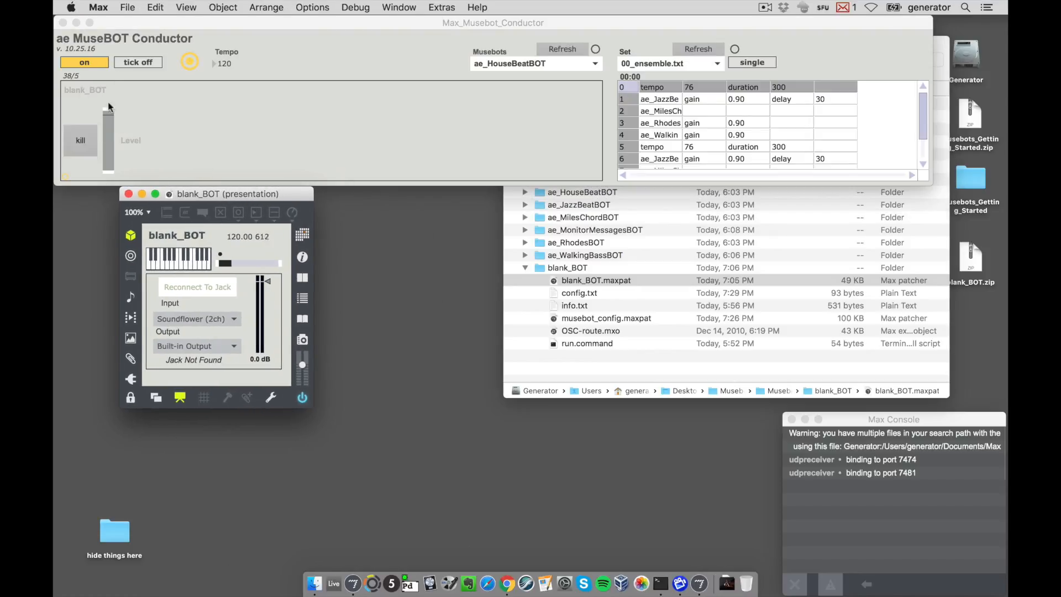
pyautogui.moveTo(221, 194); pyautogui.dragTo(184, 194)
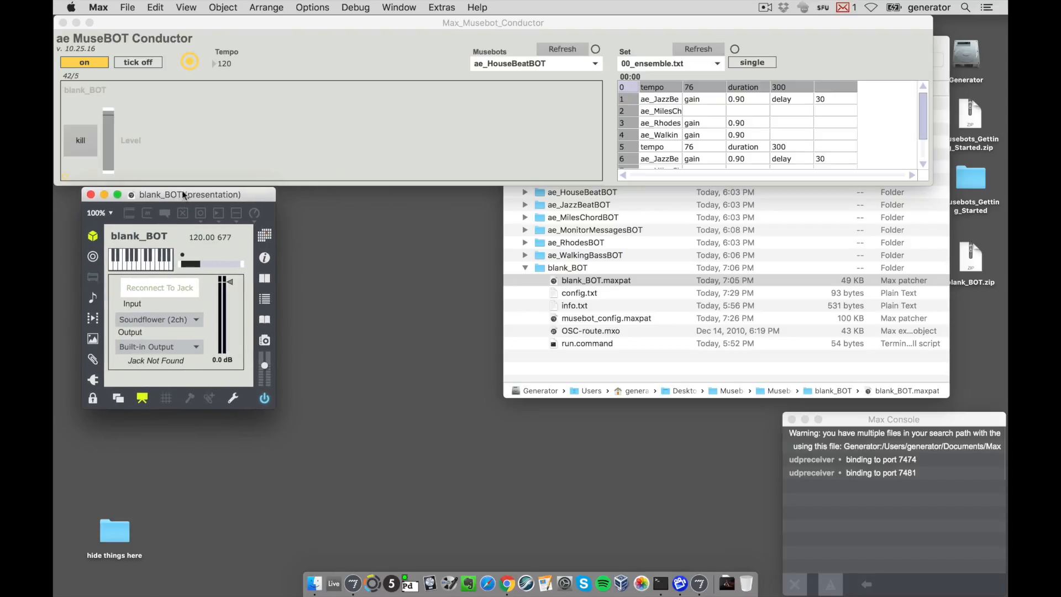
# Lower blank_BOT's level in the conductor to about -0.8 dB and shift the blank_BOT window slightly toward the screen edge
pyautogui.click(79, 76)
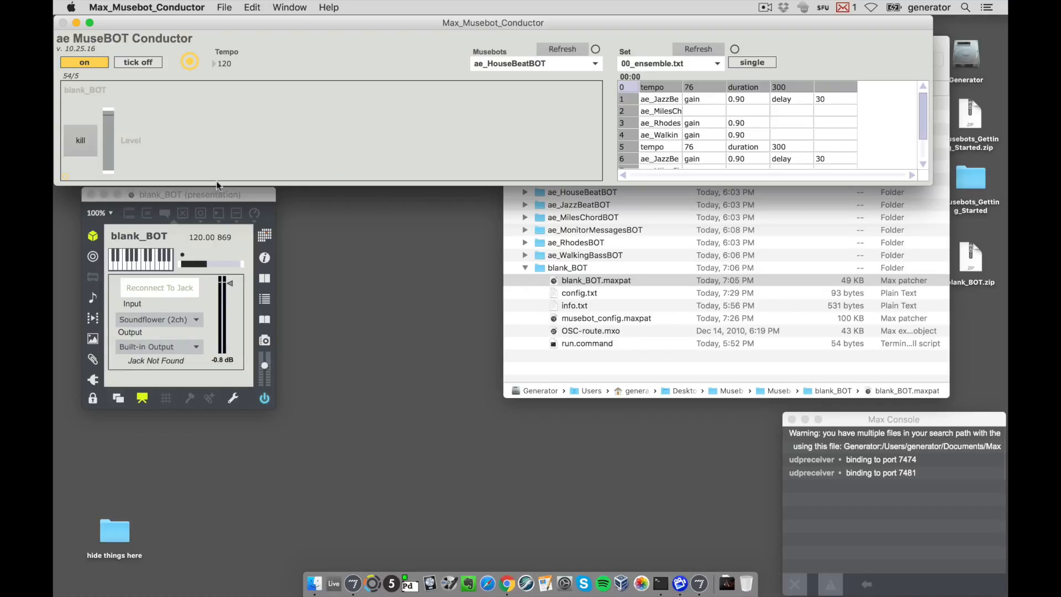
pyautogui.click(194, 194)
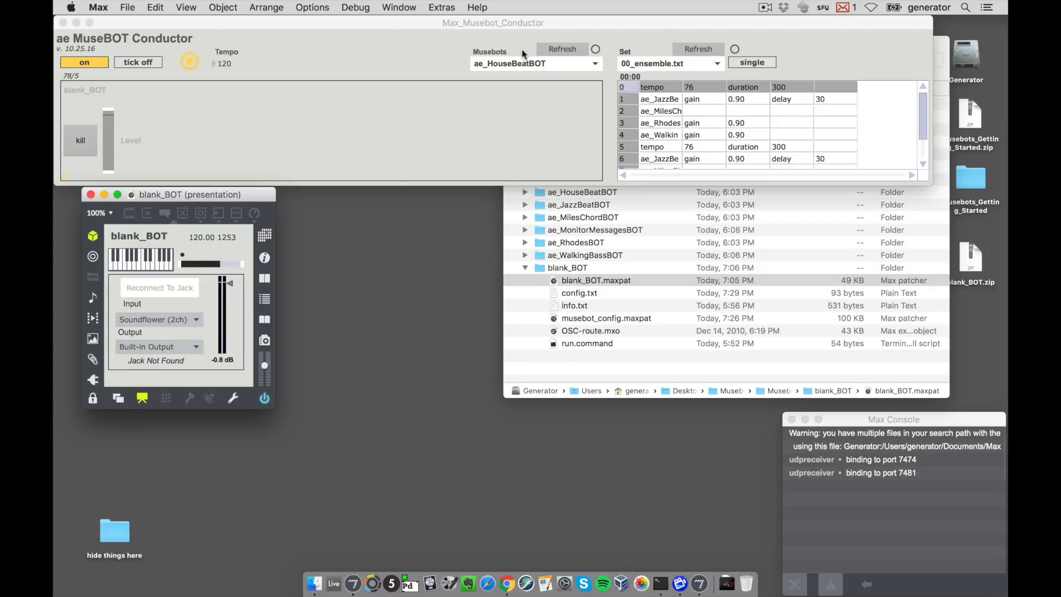
pyautogui.click(530, 61)
pyautogui.click(430, 51)
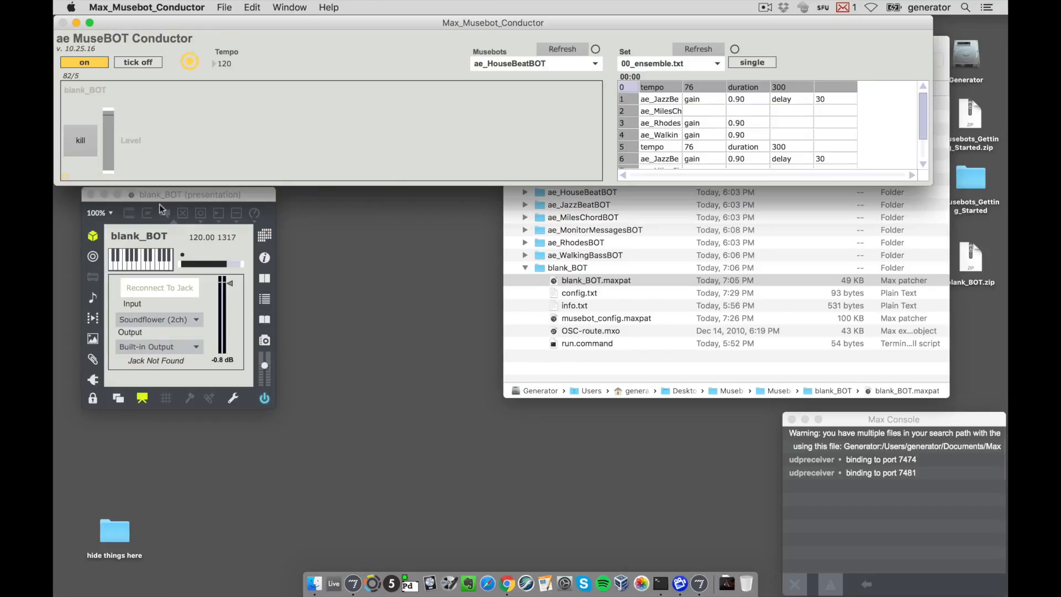
pyautogui.moveTo(201, 195); pyautogui.dragTo(189, 194)
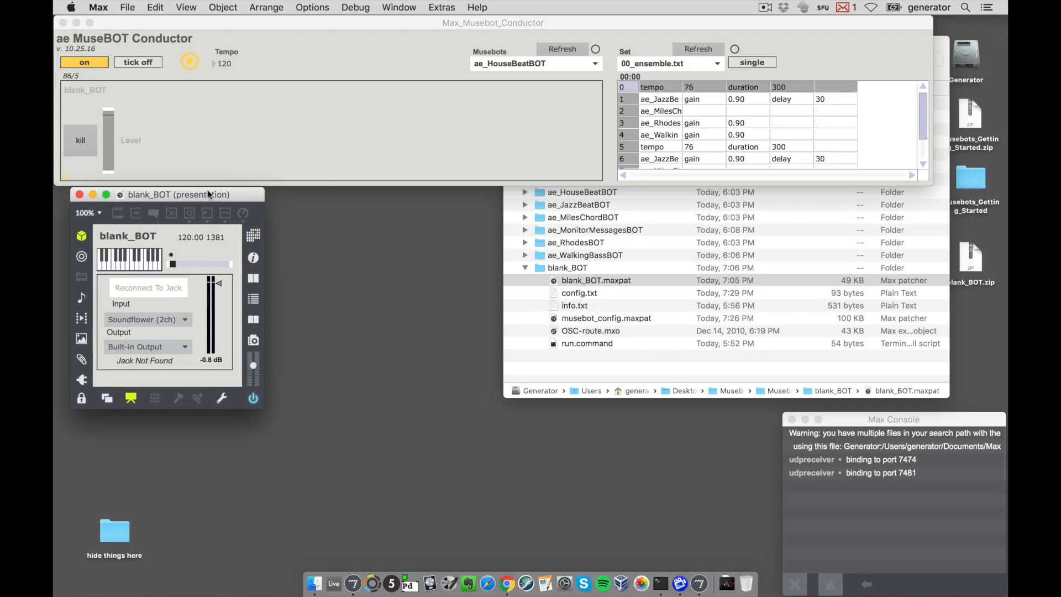
# Enlarge the blank_BOT window, switch the patch out of presentation mode, and look through it down to the super simple synth section
pyautogui.moveTo(255, 409); pyautogui.dragTo(956, 478)
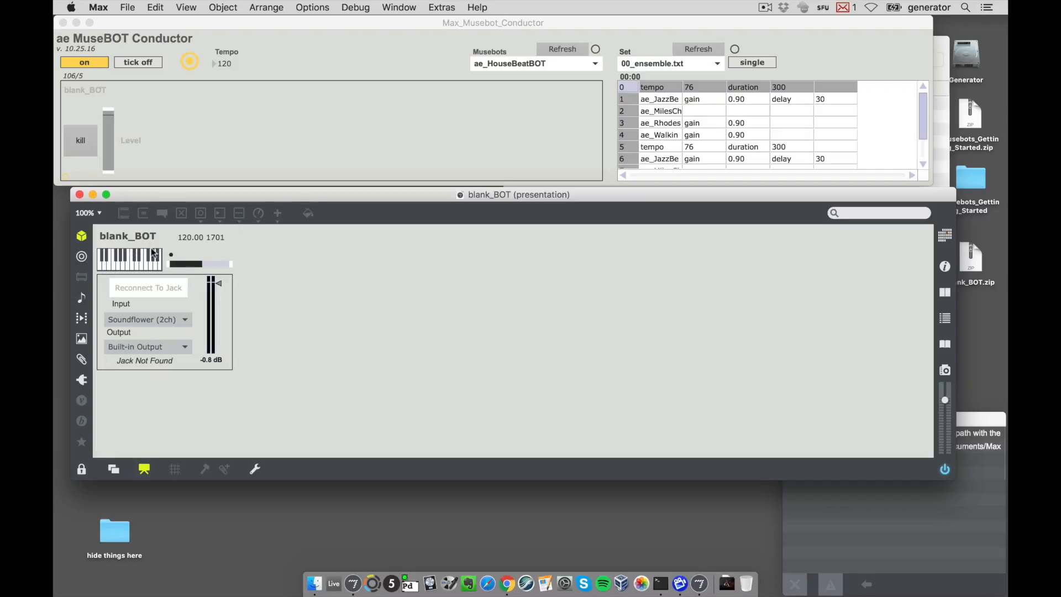
pyautogui.press('super+alt+e')
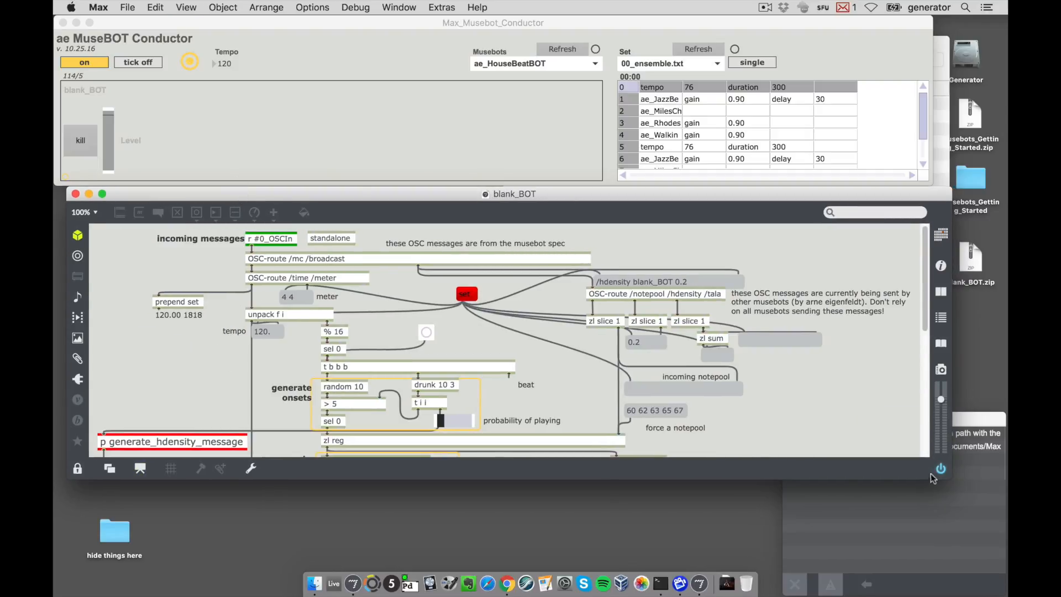
pyautogui.moveTo(946, 482); pyautogui.dragTo(942, 552)
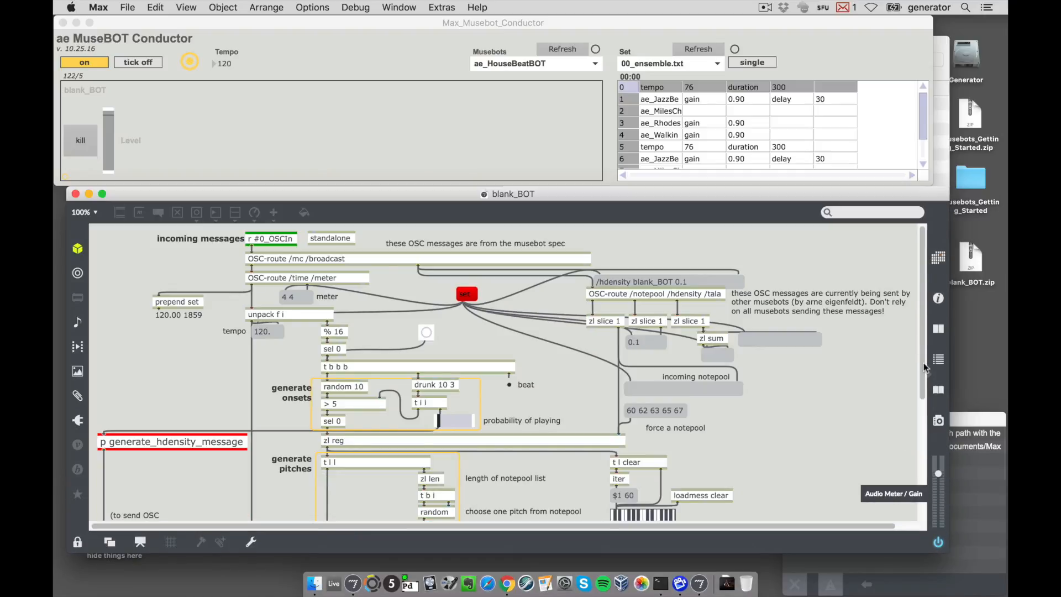
pyautogui.scroll(-5, 923, 545)
pyautogui.scroll(-2, 924, 546)
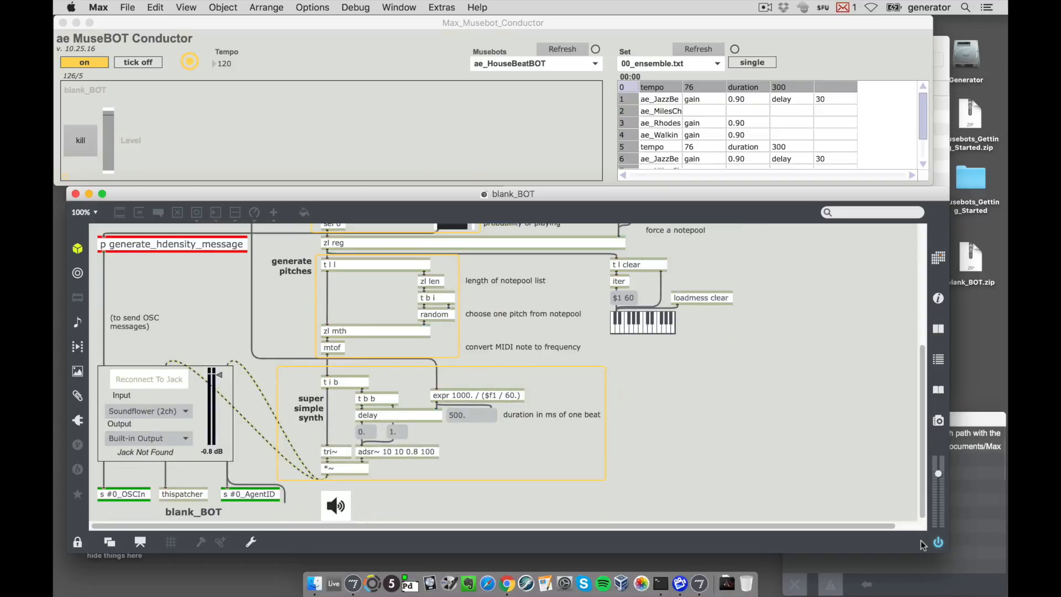
pyautogui.scroll(7, 923, 543)
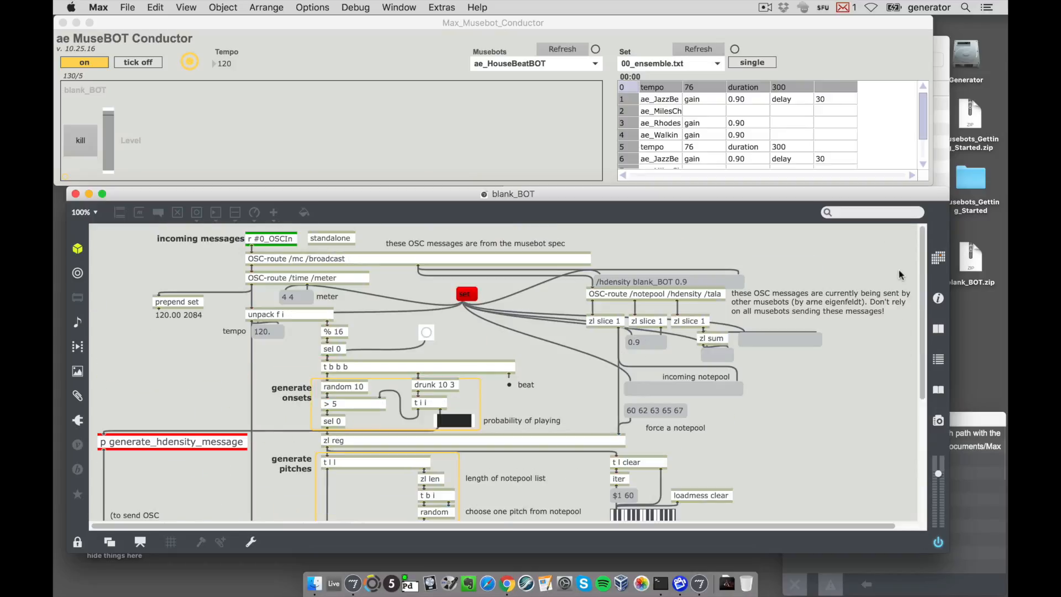
# Narrow the patch window, point out OSC-route.mxo in the blank_BOT folder, and examine the patch's incoming message routing against the conductor
pyautogui.moveTo(819, 556); pyautogui.dragTo(717, 547)
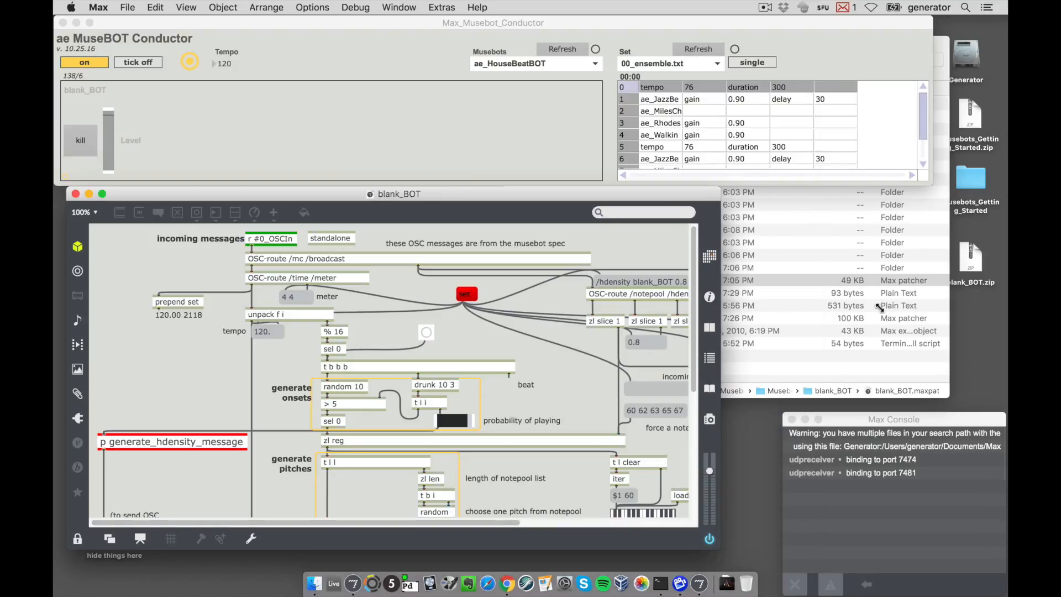
pyautogui.click(882, 367)
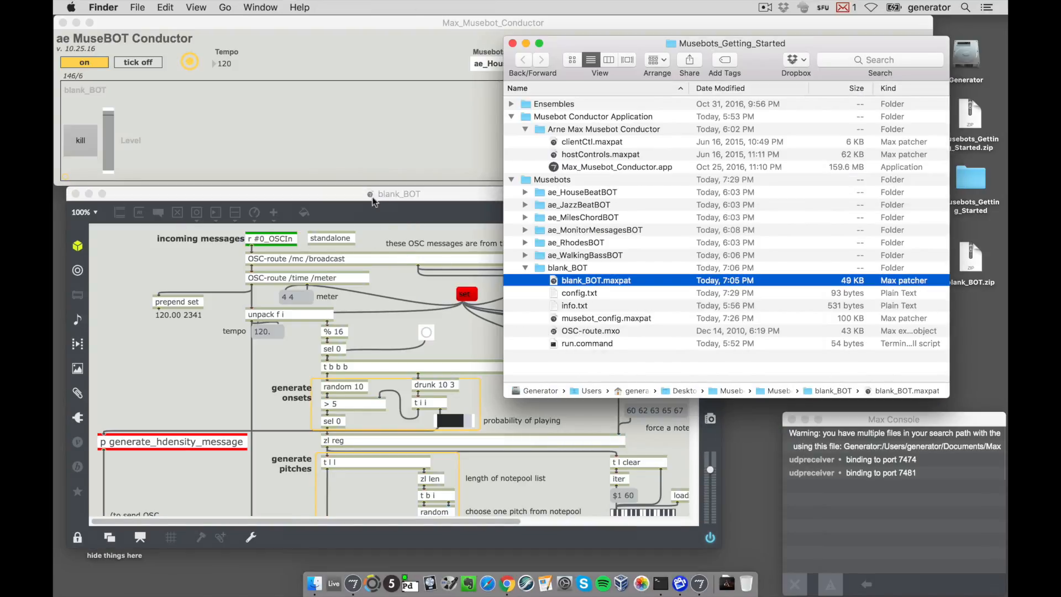
pyautogui.click(552, 333)
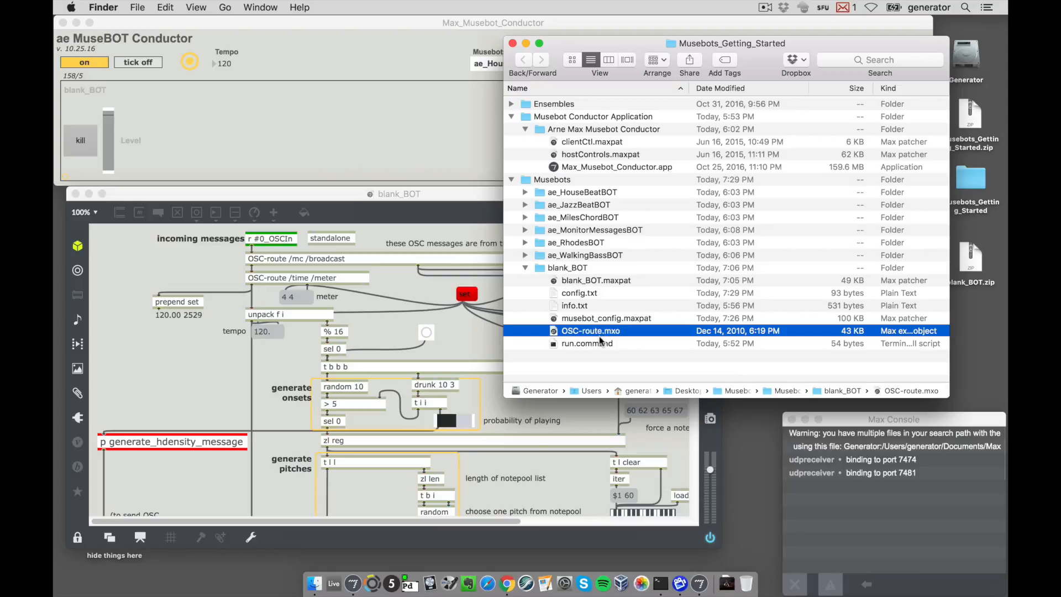
pyautogui.click(460, 333)
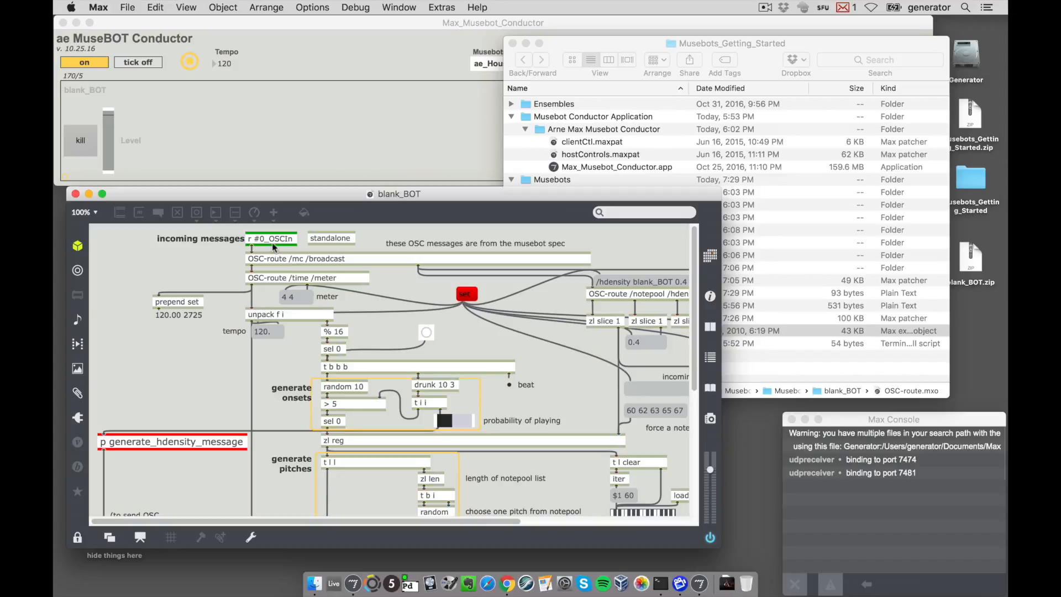
pyautogui.click(328, 24)
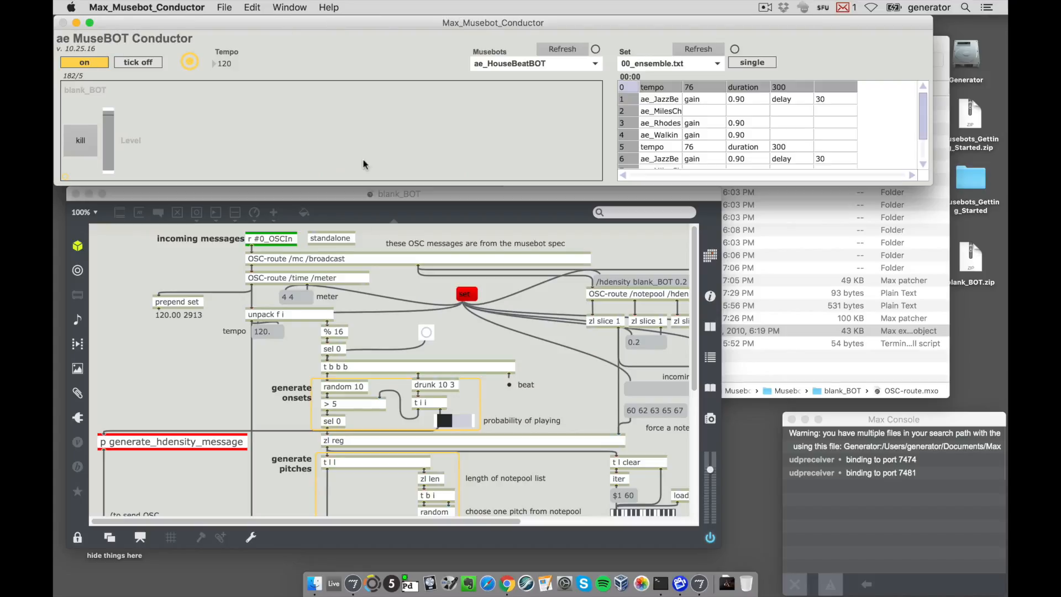
pyautogui.click(228, 270)
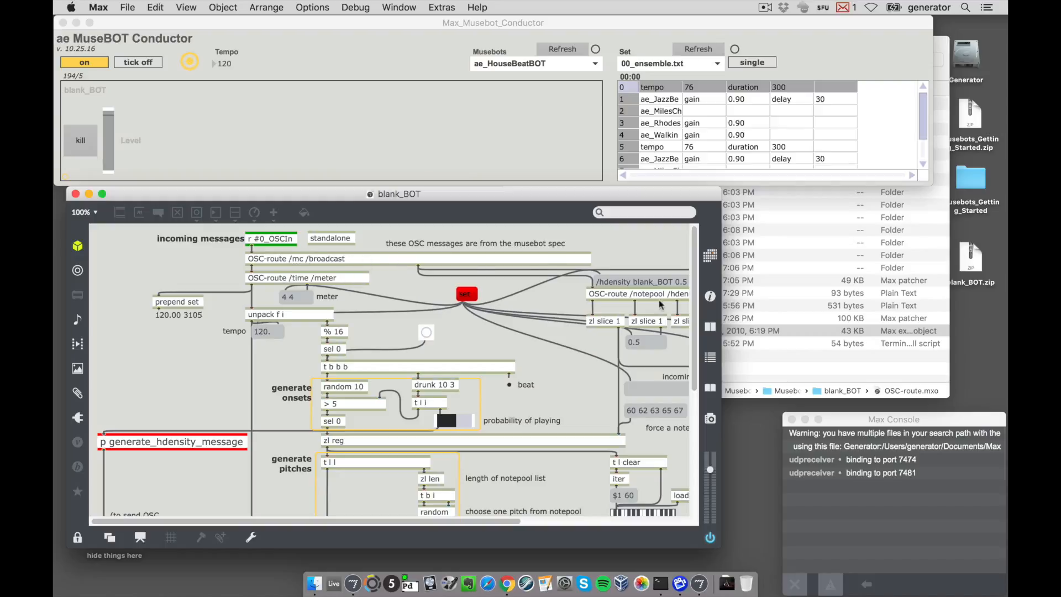
# Widen the blank_BOT patch window and examine its notepool messages, pitch generation and synth sections
pyautogui.moveTo(714, 541); pyautogui.dragTo(780, 551)
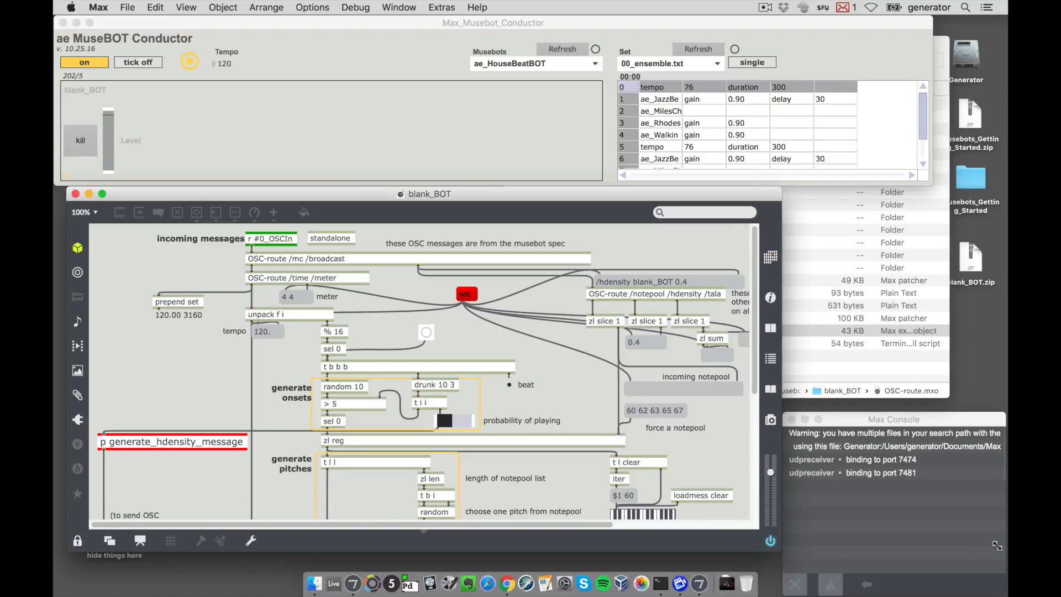
pyautogui.moveTo(997, 546); pyautogui.dragTo(1005, 549)
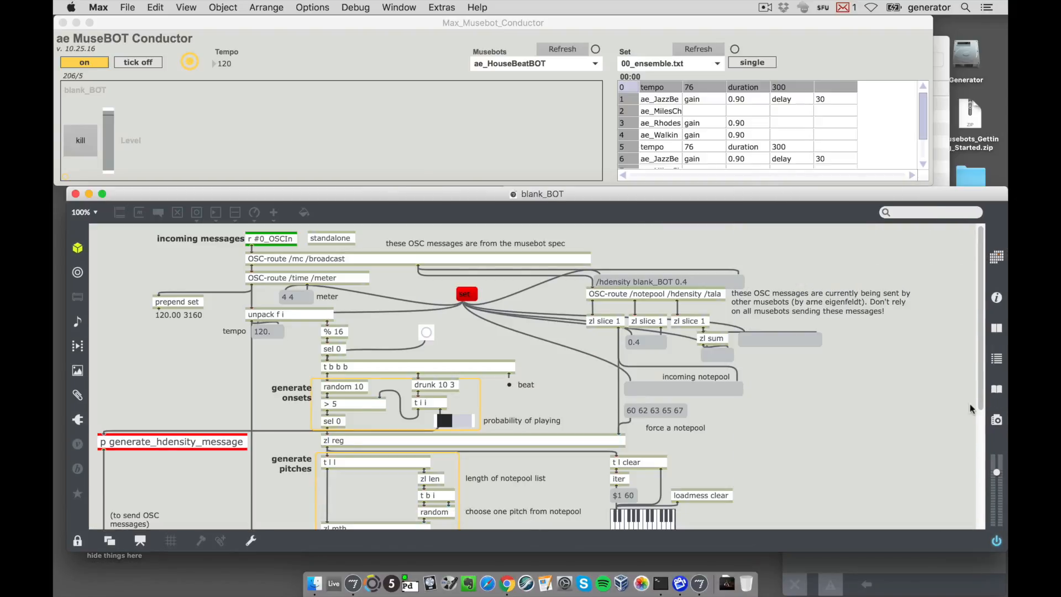
pyautogui.scroll(-5, 984, 527)
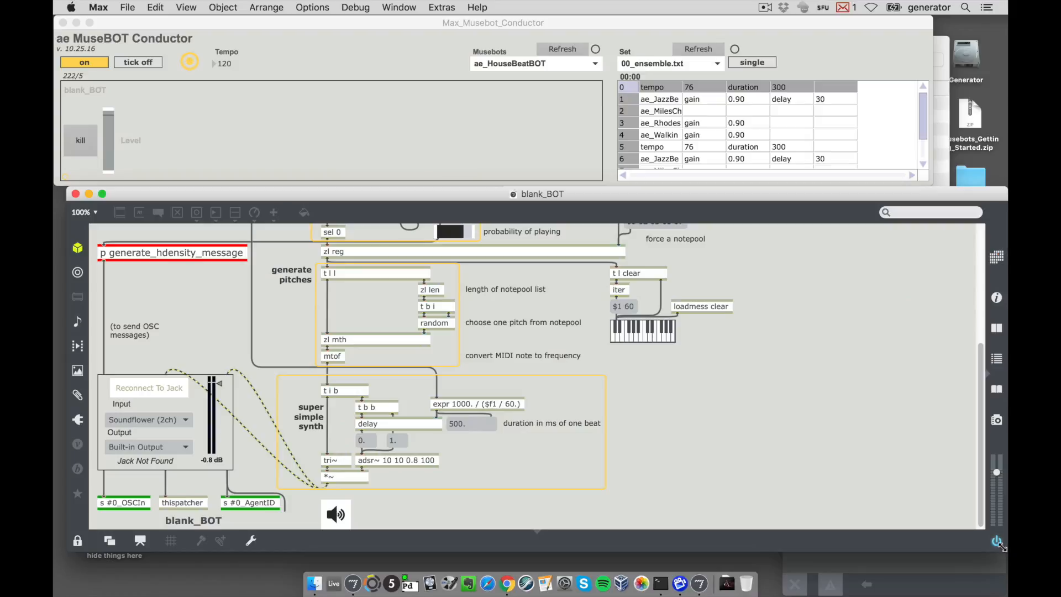
# Shrink the blank_BOT patch window and select musebot_config.maxpat in the blank_BOT folder
pyautogui.moveTo(672, 530); pyautogui.dragTo(616, 527)
pyautogui.click(684, 352)
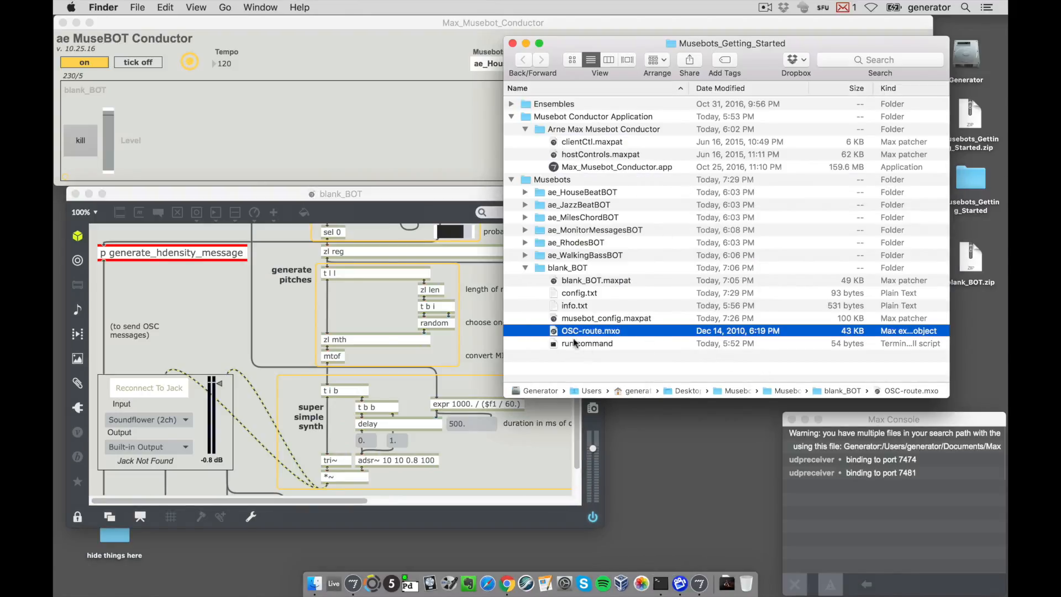
pyautogui.click(579, 319)
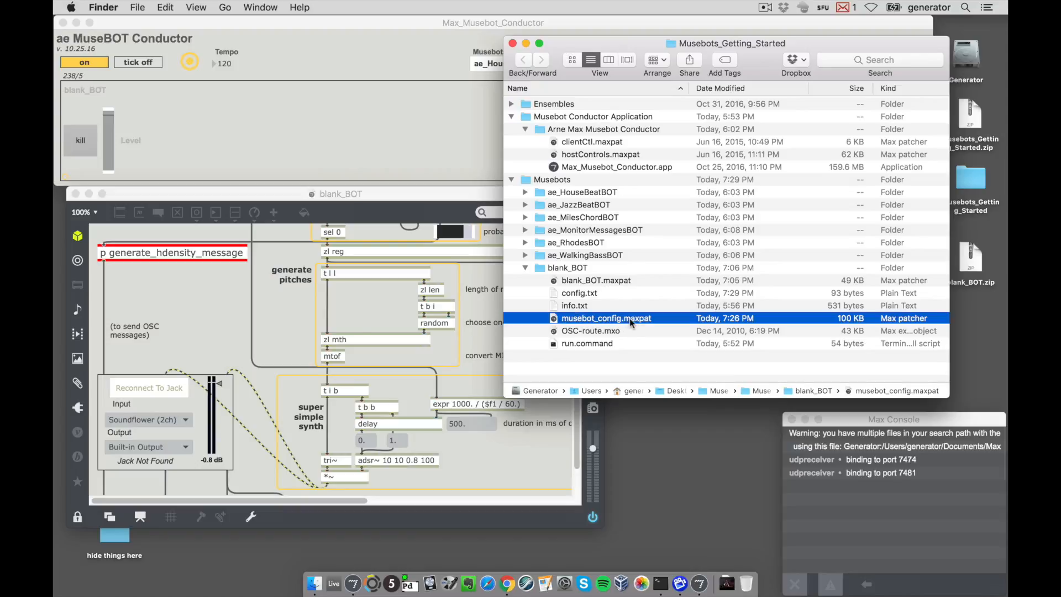
# Unlock the blank_BOT patch and open a new view of musebot_config.maxpat from its audio input and output bpatcher
pyautogui.click(283, 317)
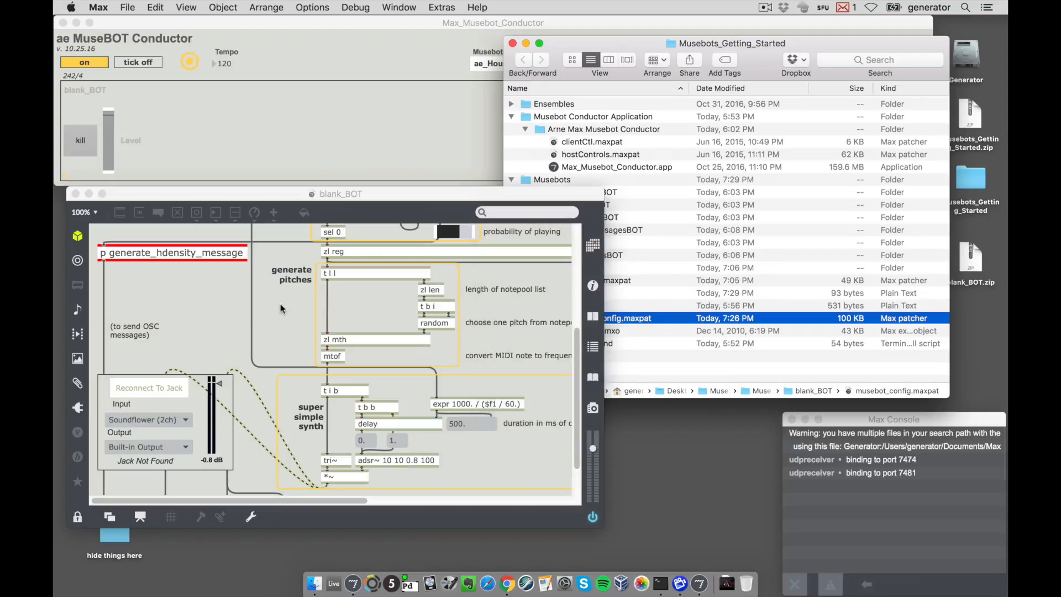
pyautogui.press('super+e')
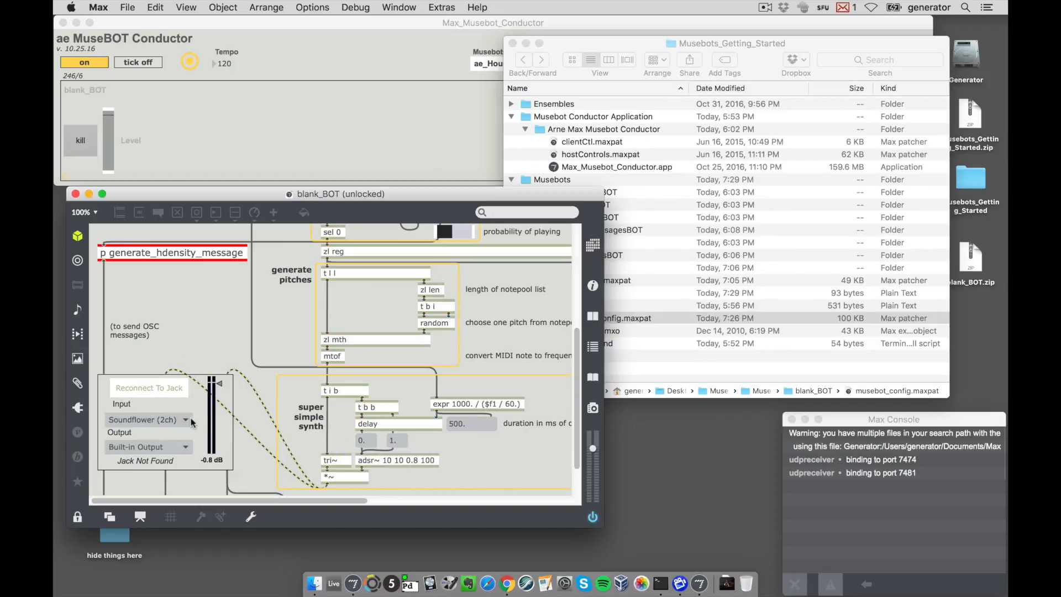
pyautogui.click(192, 421)
pyautogui.rightClick(192, 420)
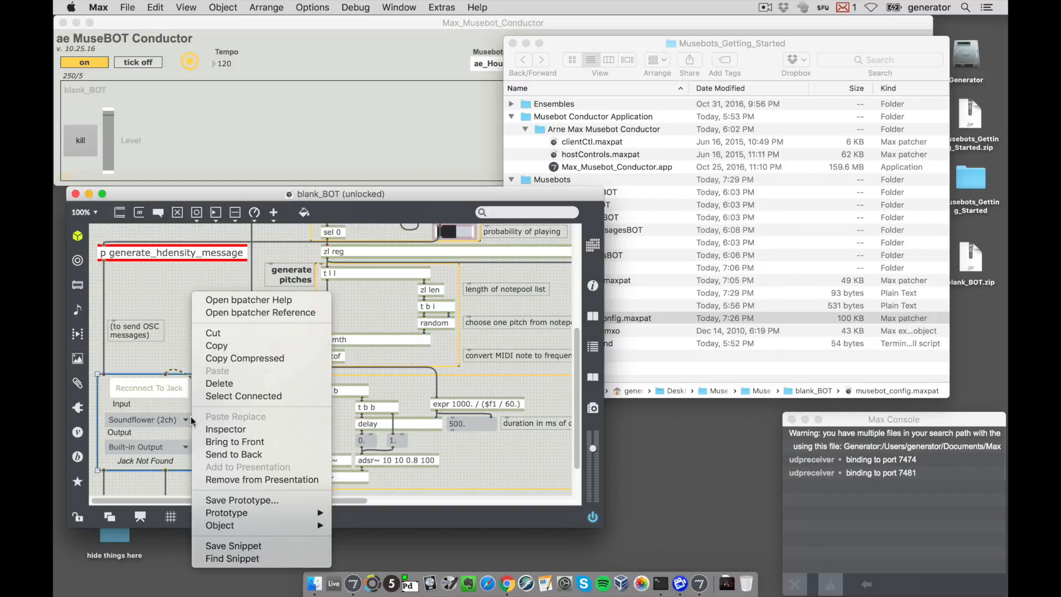
pyautogui.moveTo(241, 527)
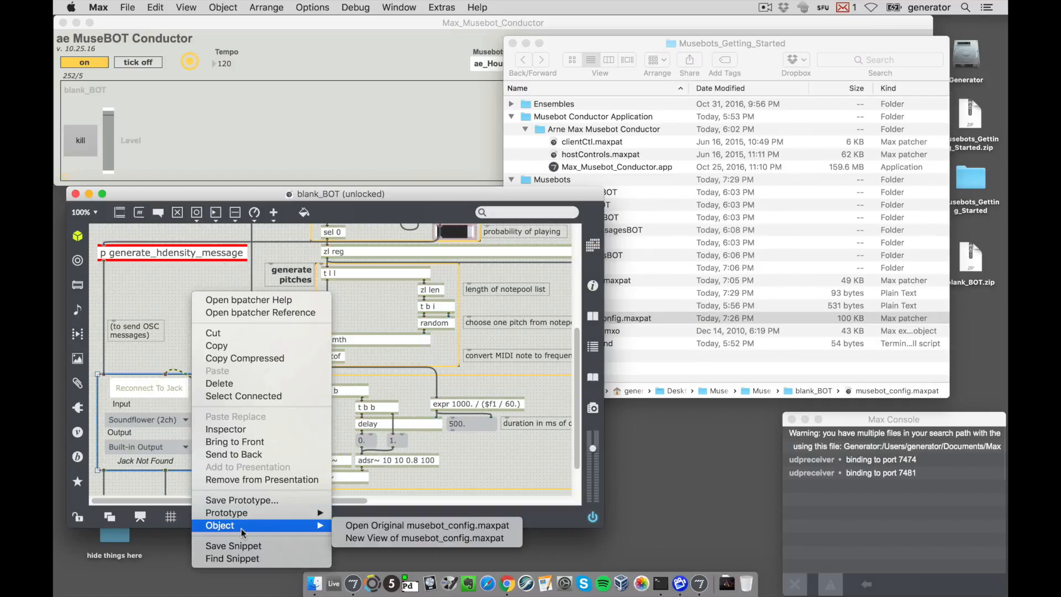
pyautogui.click(370, 538)
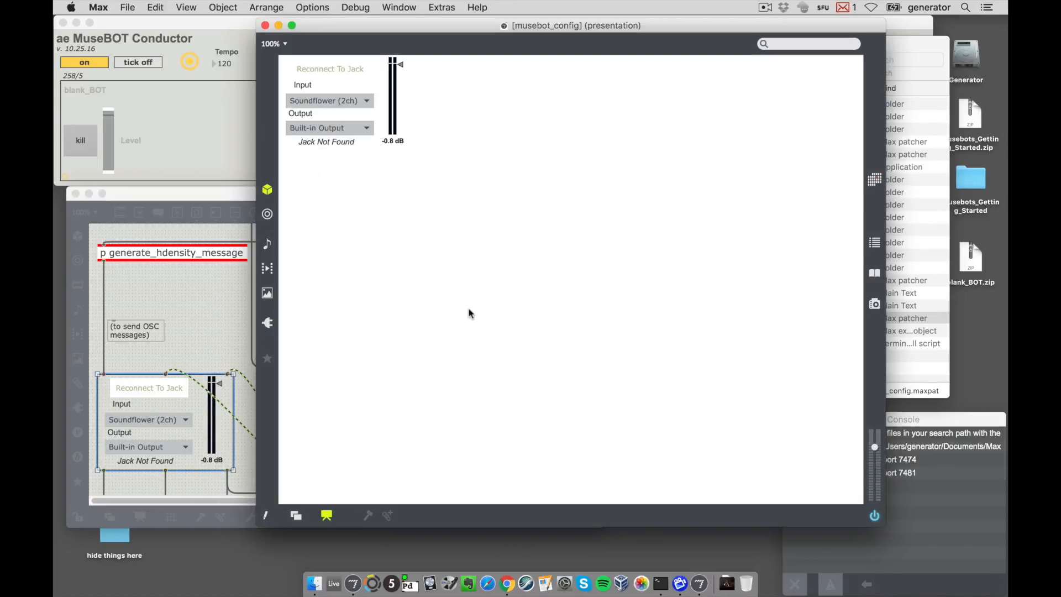
# Show musebot_config's patching view, examine the contents of its config.txt text object beside the blank_BOT folder, and close the text
pyautogui.press('alt+super+e')
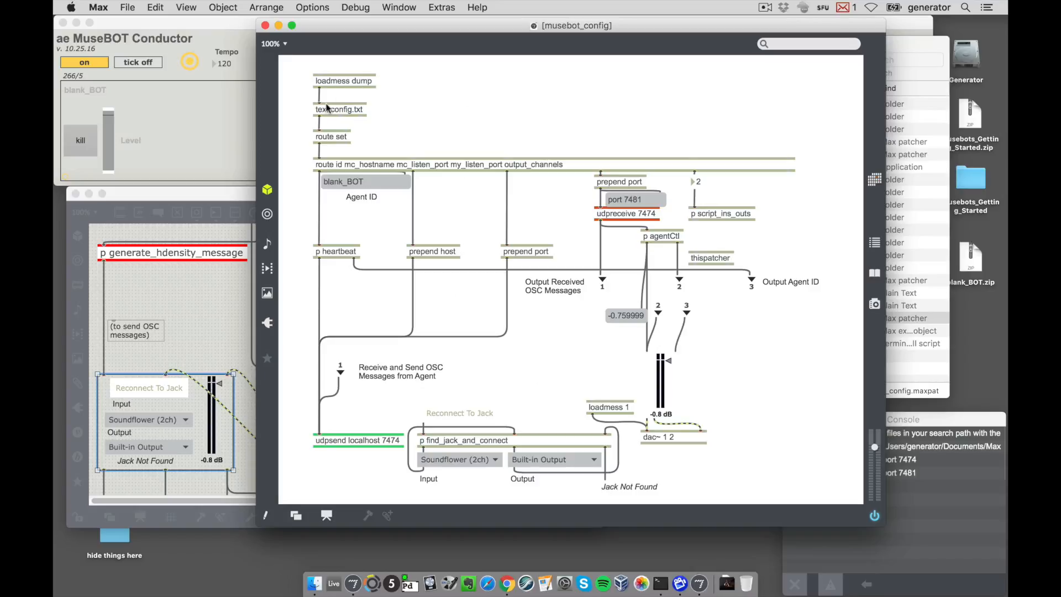
pyautogui.doubleClick(357, 110)
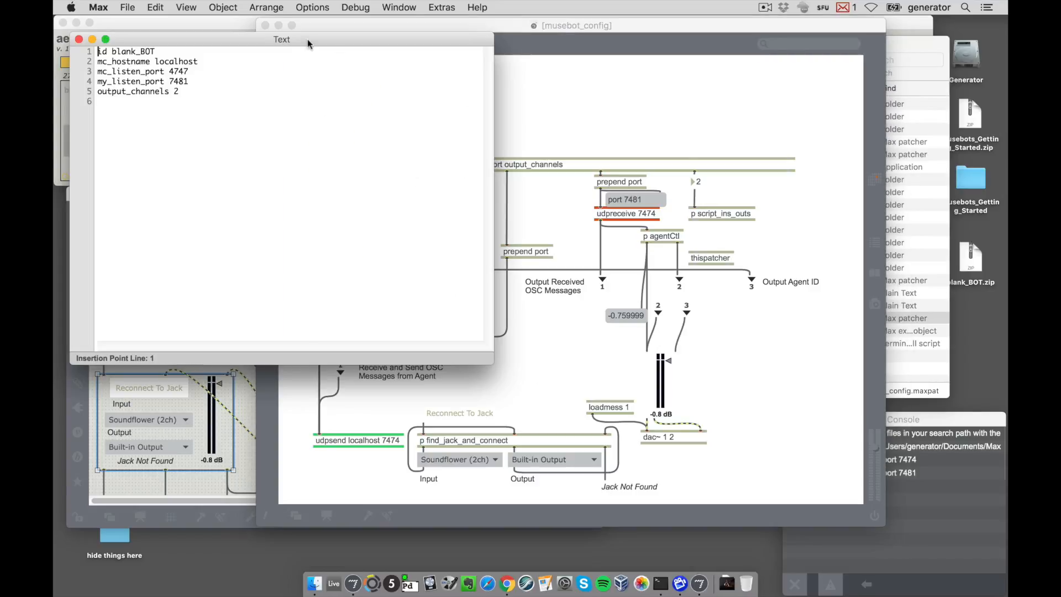
pyautogui.moveTo(333, 92); pyautogui.dragTo(334, 91)
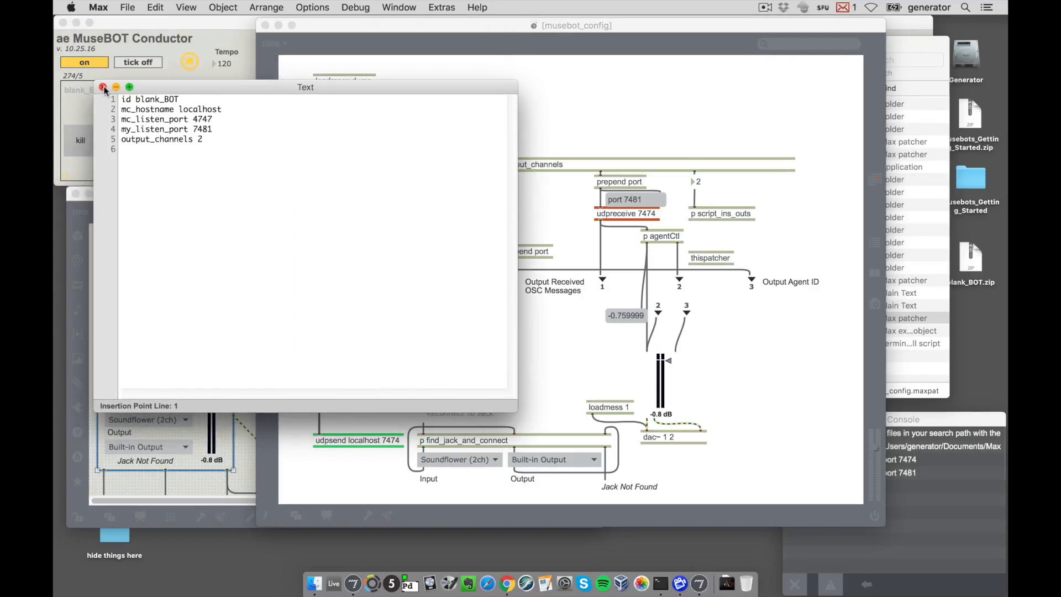
pyautogui.moveTo(390, 23); pyautogui.dragTo(467, 241)
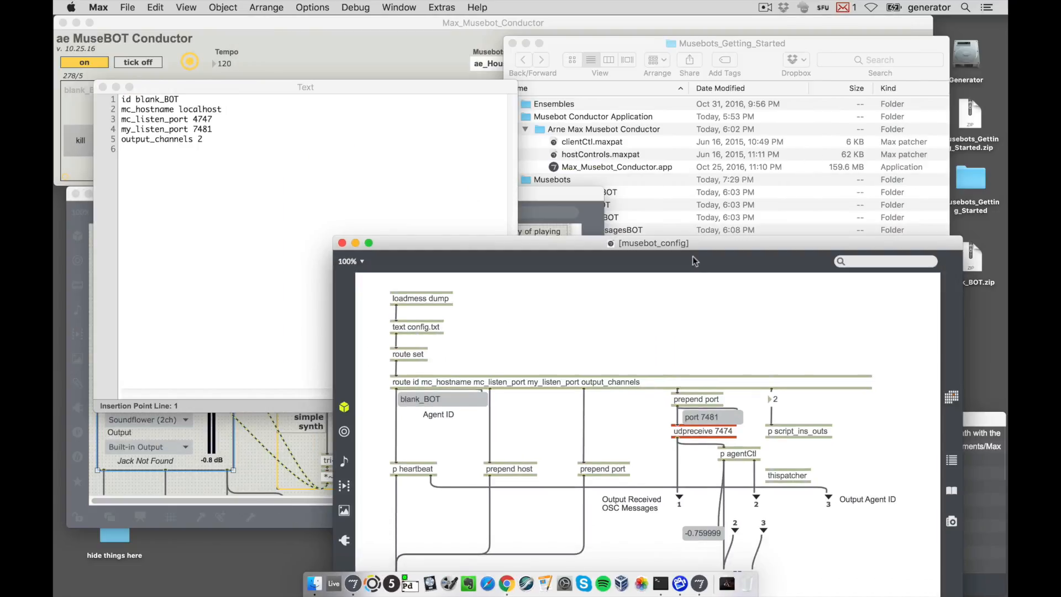
pyautogui.click(626, 49)
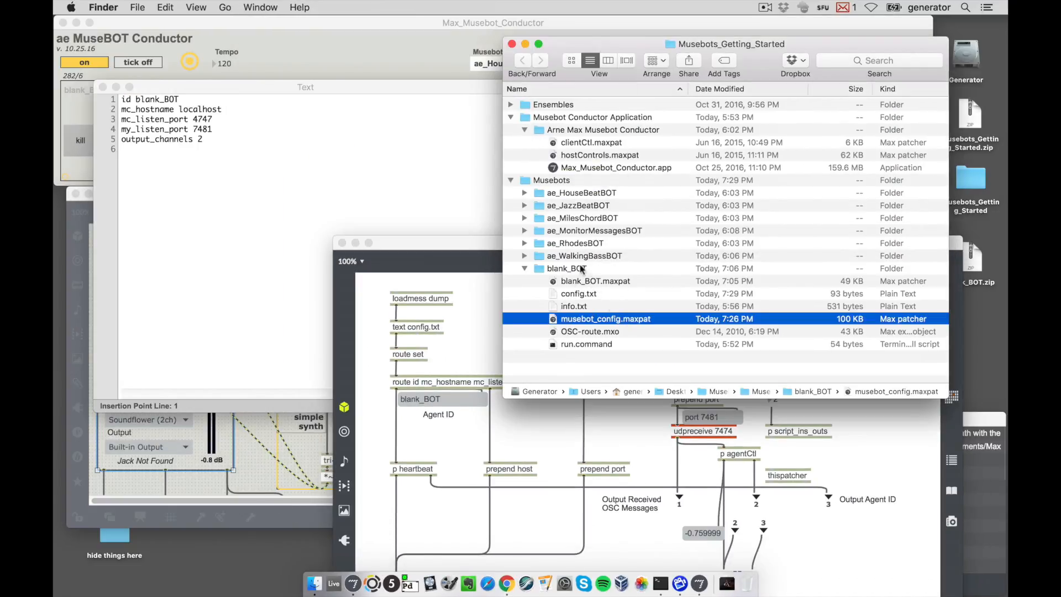
pyautogui.click(304, 141)
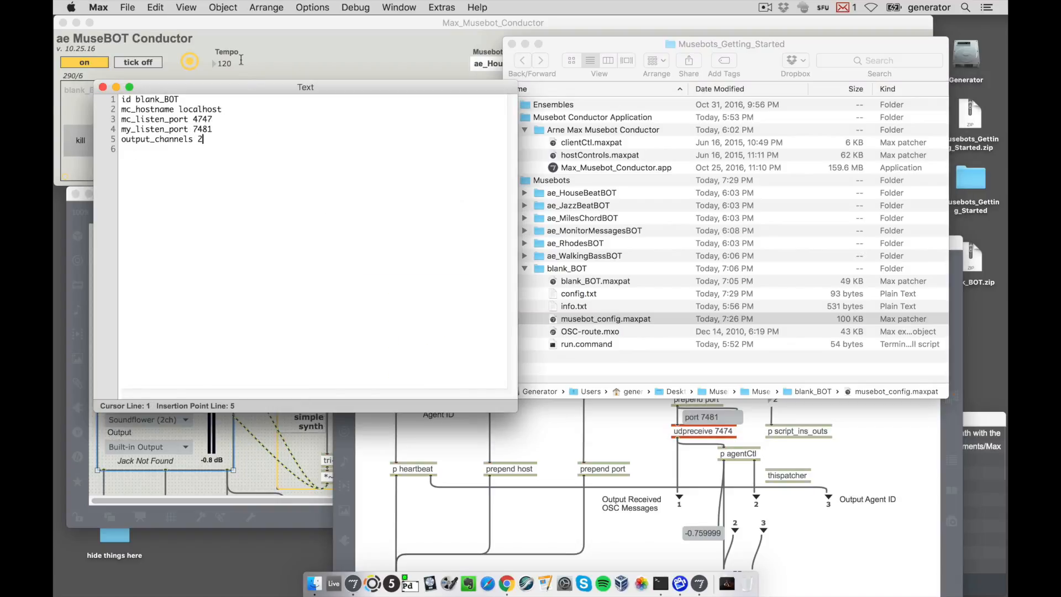
pyautogui.doubleClick(206, 129)
pyautogui.click(103, 87)
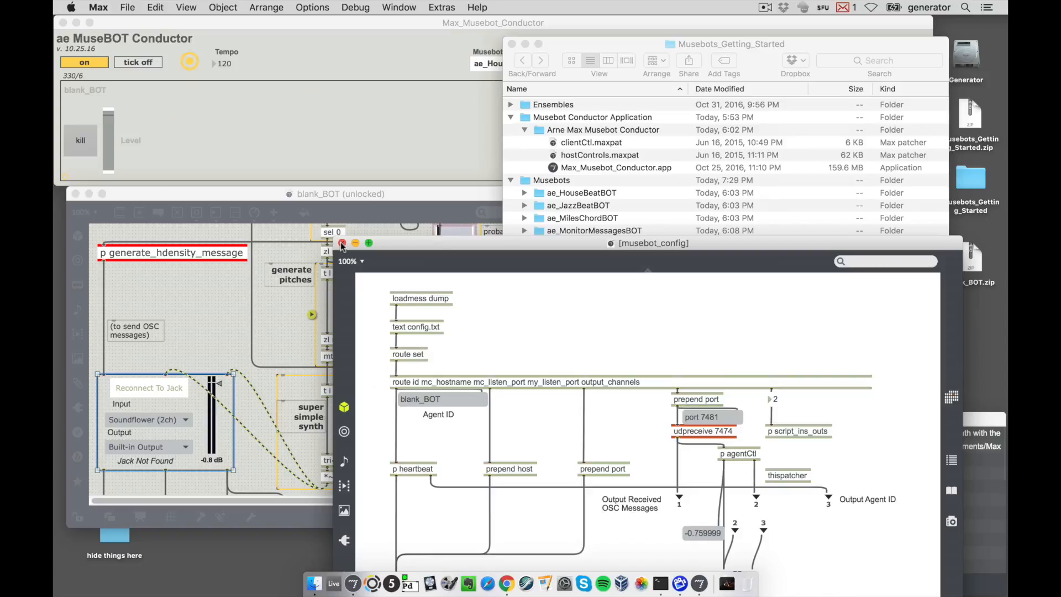
# Lower blank_BOT's level in the conductor to about -55 dB and close the musebot_config view
pyautogui.click(324, 155)
pyautogui.moveTo(107, 127); pyautogui.dragTo(107, 151)
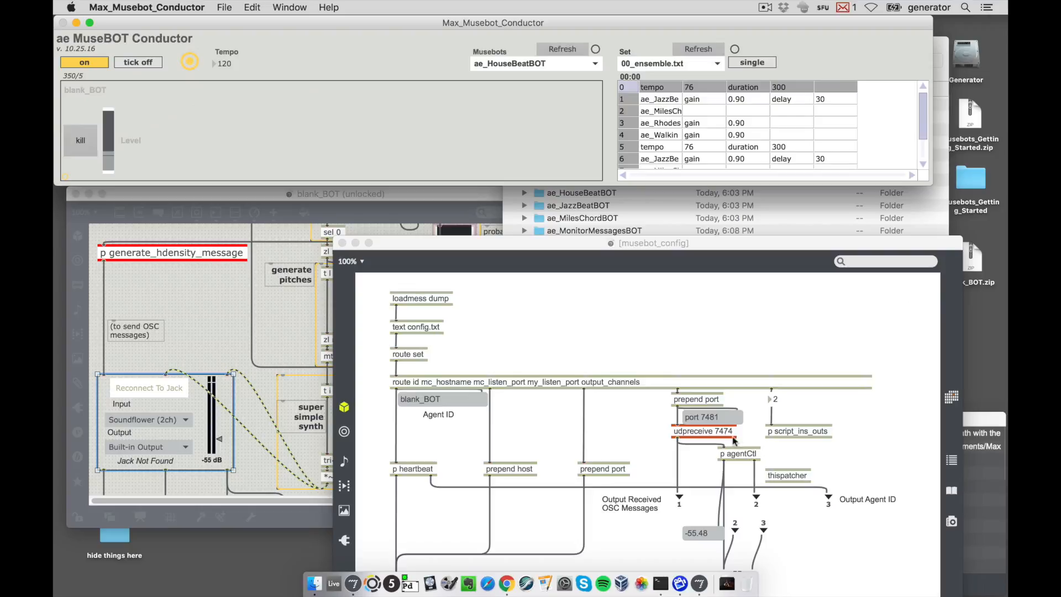
pyautogui.click(342, 244)
# Enlarge and reposition the blank_BOT patch window to show everything from the incoming messages down to the simple synth
pyautogui.click(208, 280)
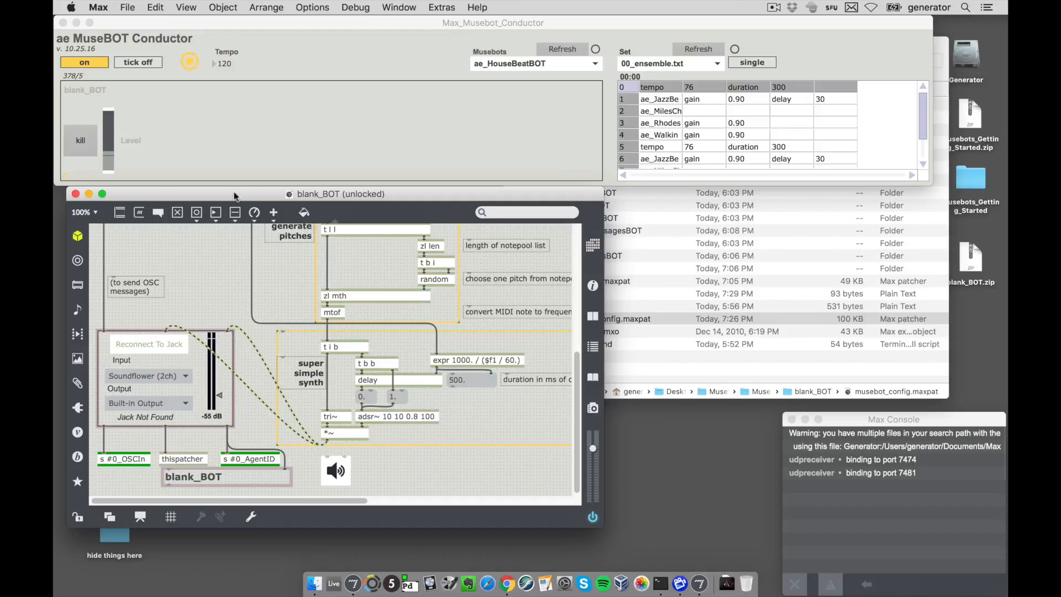
pyautogui.moveTo(234, 190); pyautogui.dragTo(237, 89)
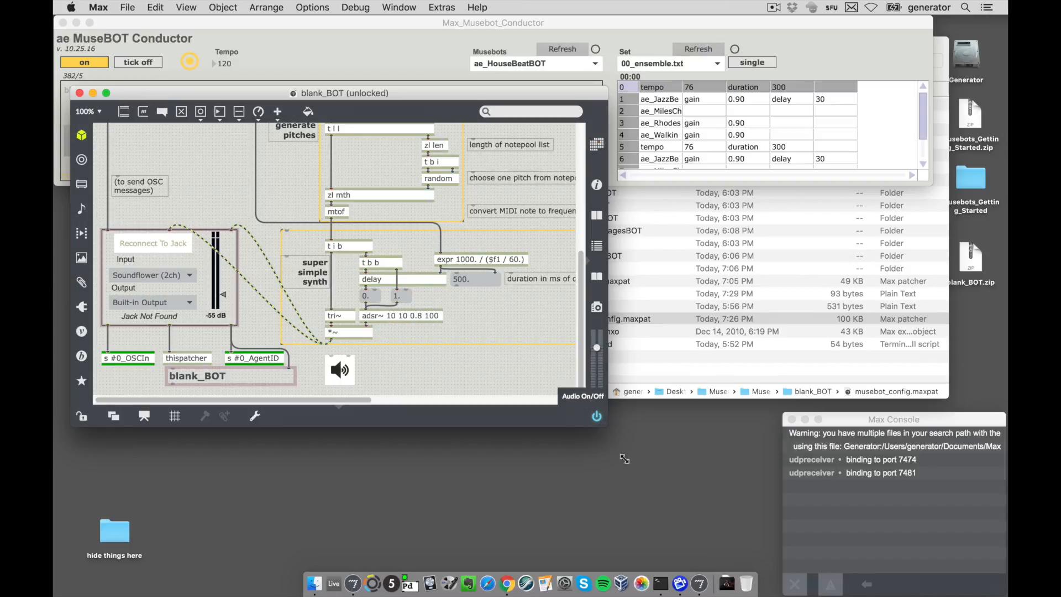
pyautogui.moveTo(667, 543); pyautogui.dragTo(690, 551)
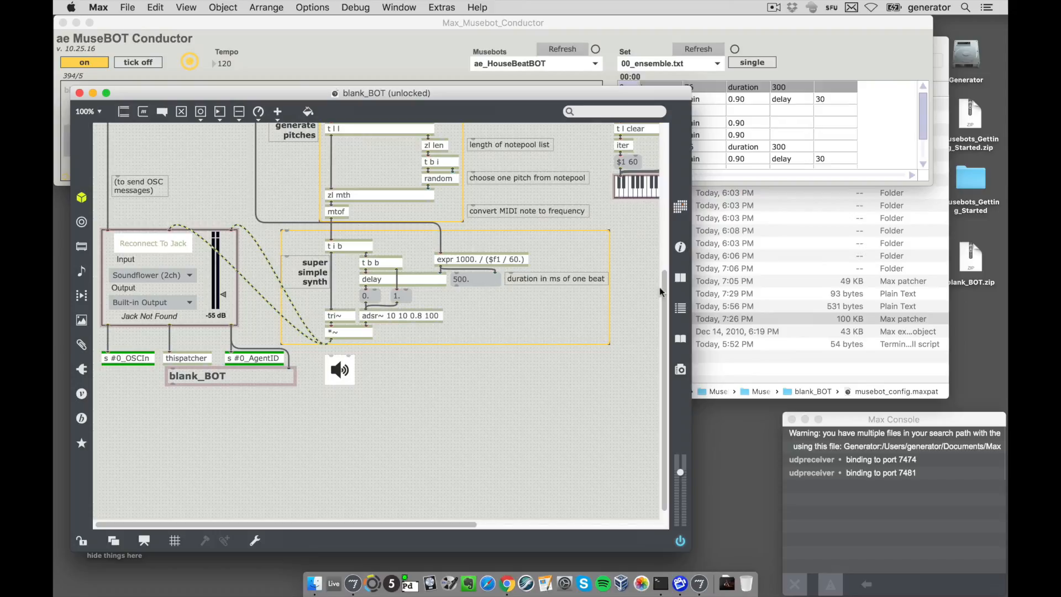
pyautogui.scroll(10, 669, 247)
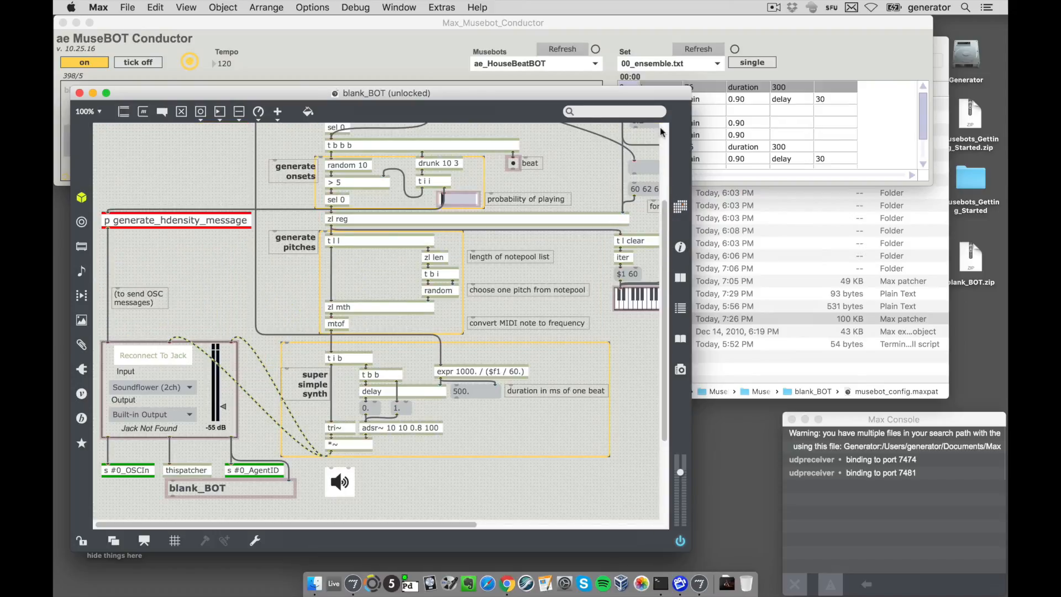
pyautogui.moveTo(605, 91); pyautogui.dragTo(602, 23)
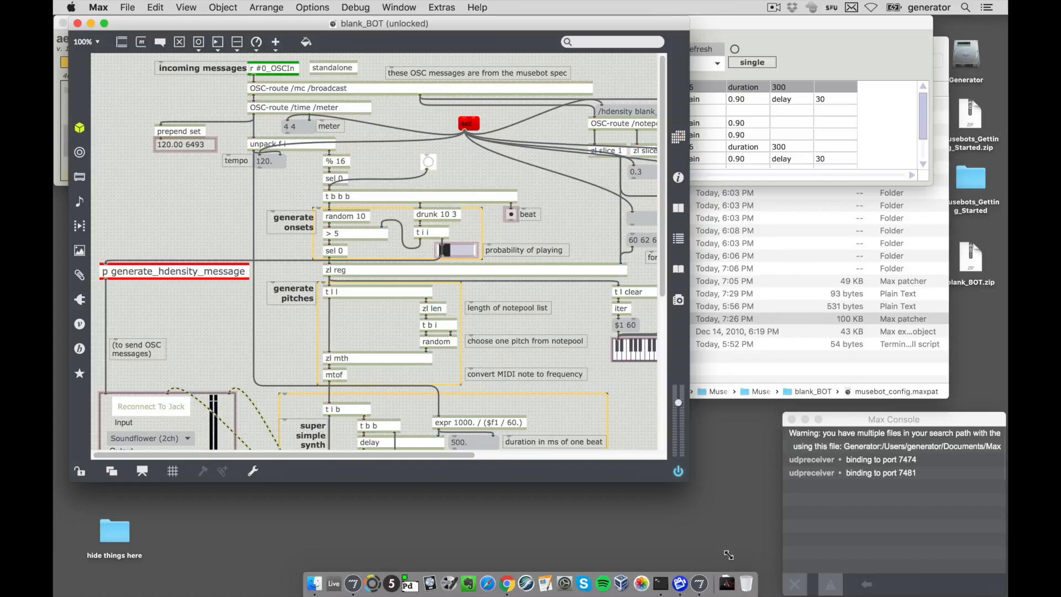
pyautogui.moveTo(729, 555); pyautogui.dragTo(728, 565)
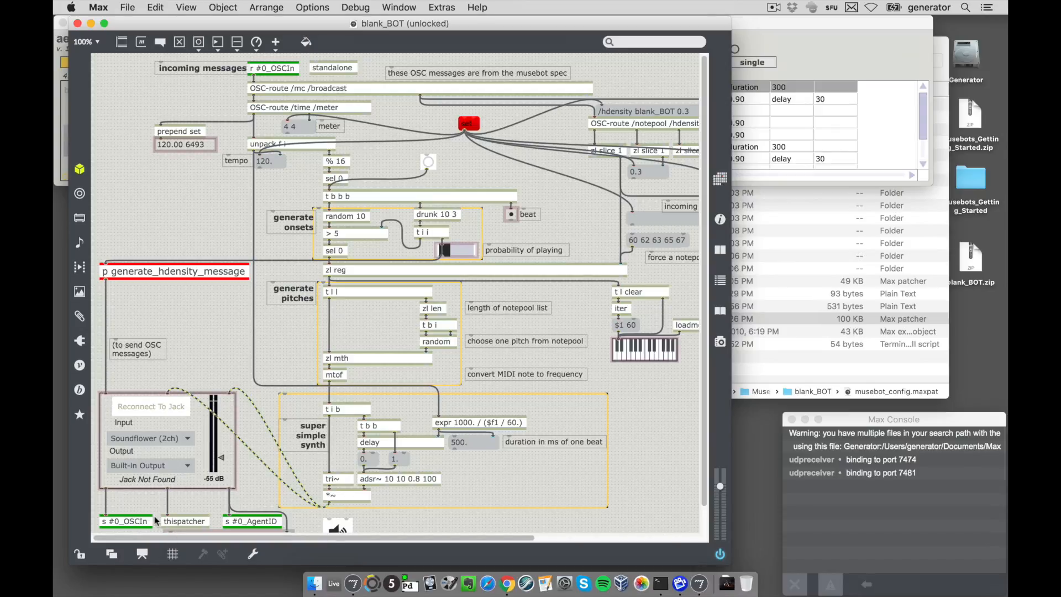
pyautogui.moveTo(254, 24); pyautogui.dragTo(391, 29)
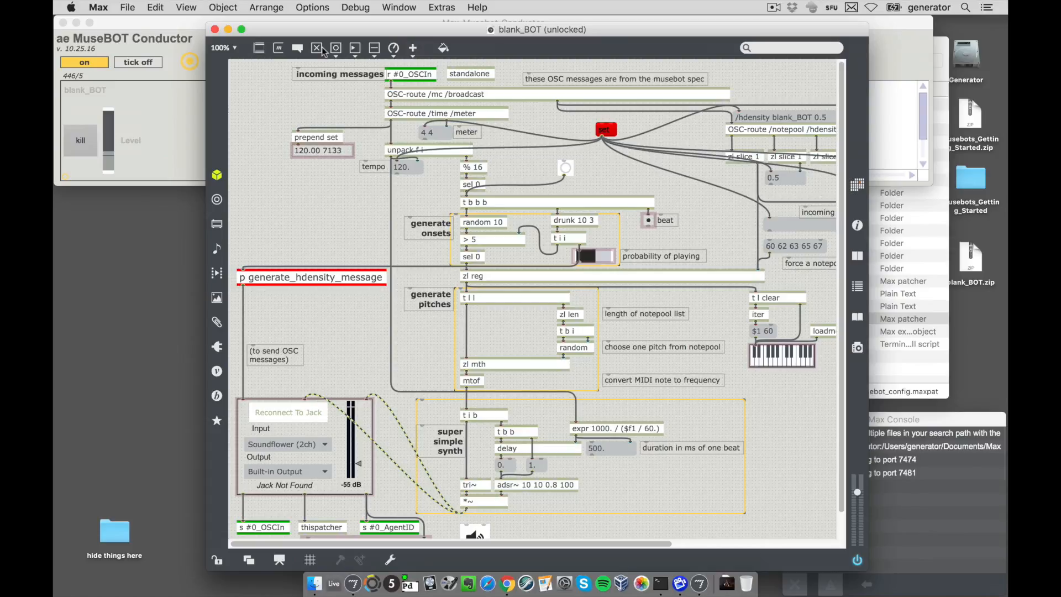
# Move the blank_BOT patch below the conductor, set the conductor's tempo to 112, and return to the patch
pyautogui.moveTo(320, 33); pyautogui.dragTo(266, 176)
pyautogui.click(221, 64)
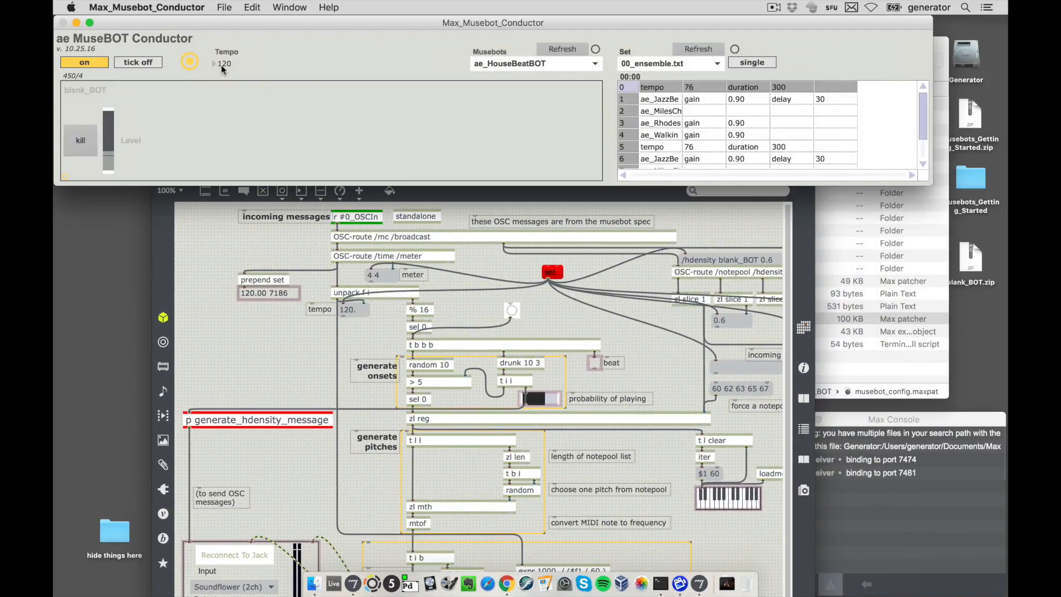
pyautogui.write('82')
pyautogui.press('Return')
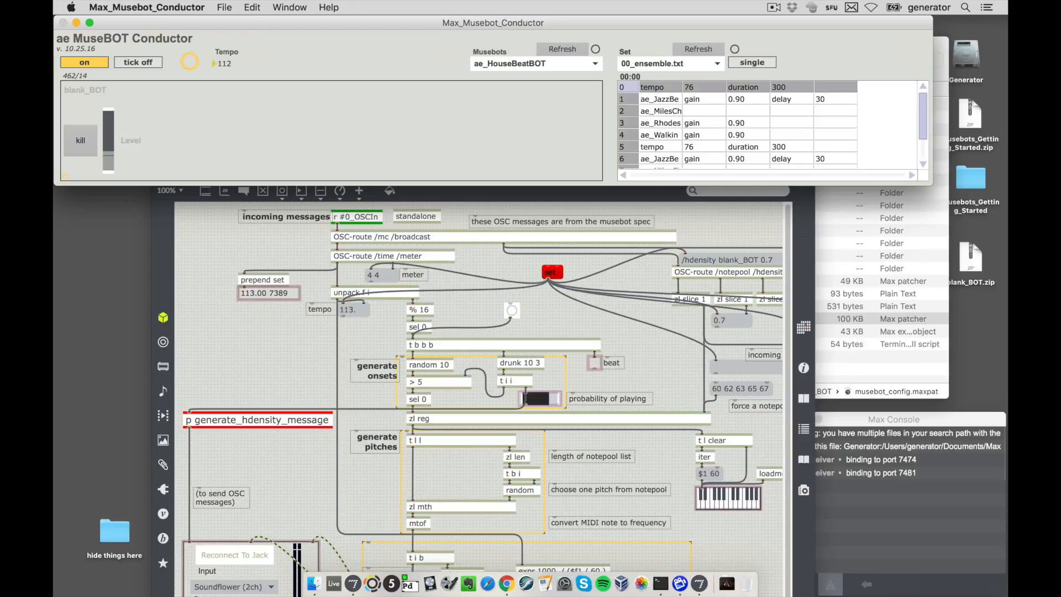
pyautogui.click(367, 333)
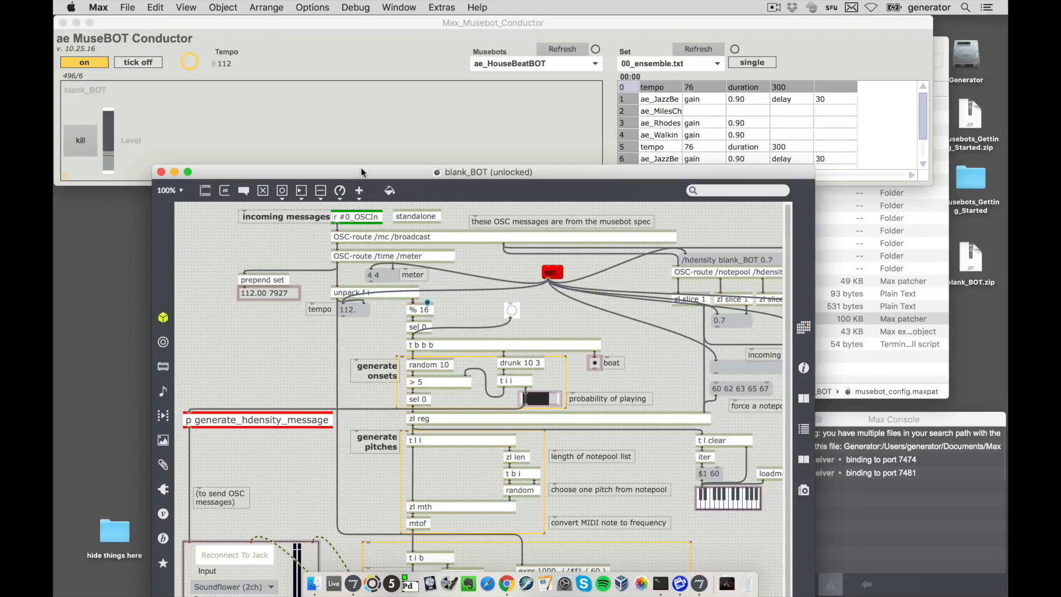
# Examine blank_BOT's presentation view, then return to patching view and inspect the probability of playing slider
pyautogui.moveTo(360, 168); pyautogui.dragTo(333, 73)
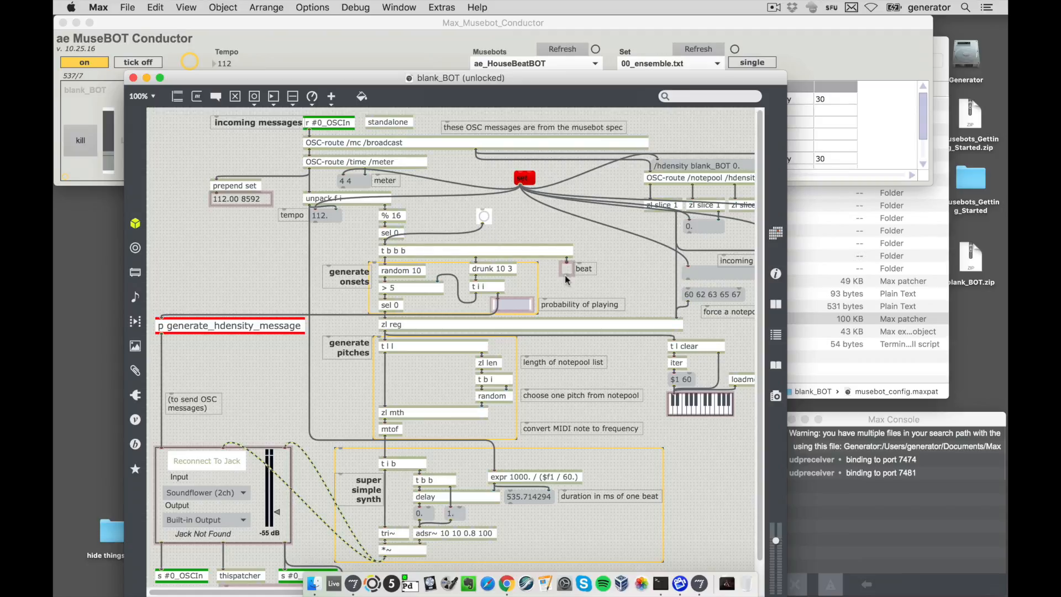
pyautogui.press('super+alt+e')
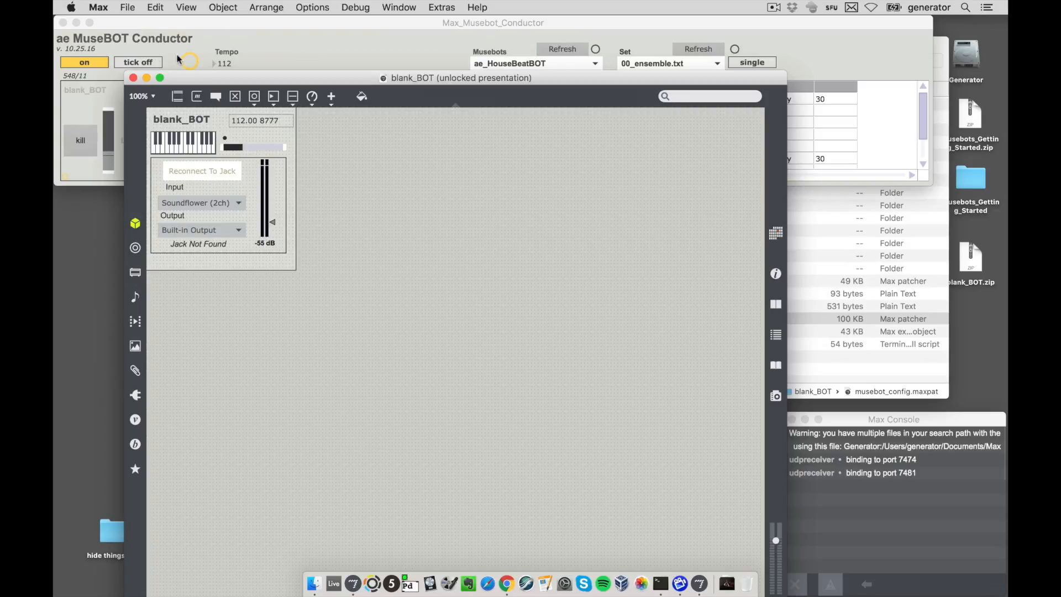
pyautogui.press('super+alt+e')
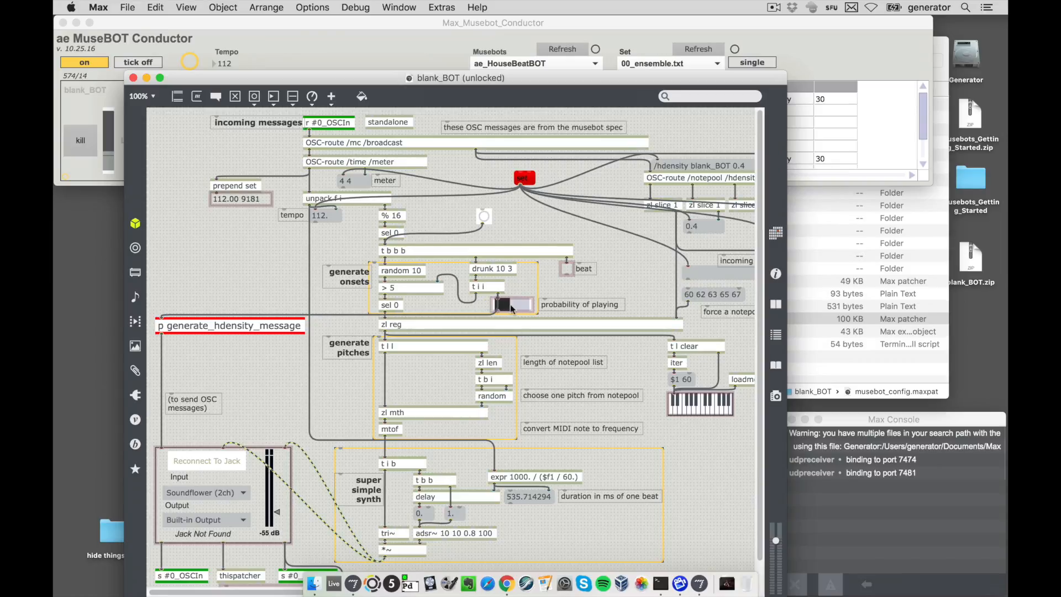
pyautogui.moveTo(510, 304)
pyautogui.mouseDown()
pyautogui.moveTo(523, 305)
pyautogui.moveTo(500, 304)
pyautogui.mouseUp()
# Widen the blank_BOT patch window to show the notepool section, lock the patch, and move it aside to uncover the conductor
pyautogui.moveTo(641, 83); pyautogui.dragTo(634, 16)
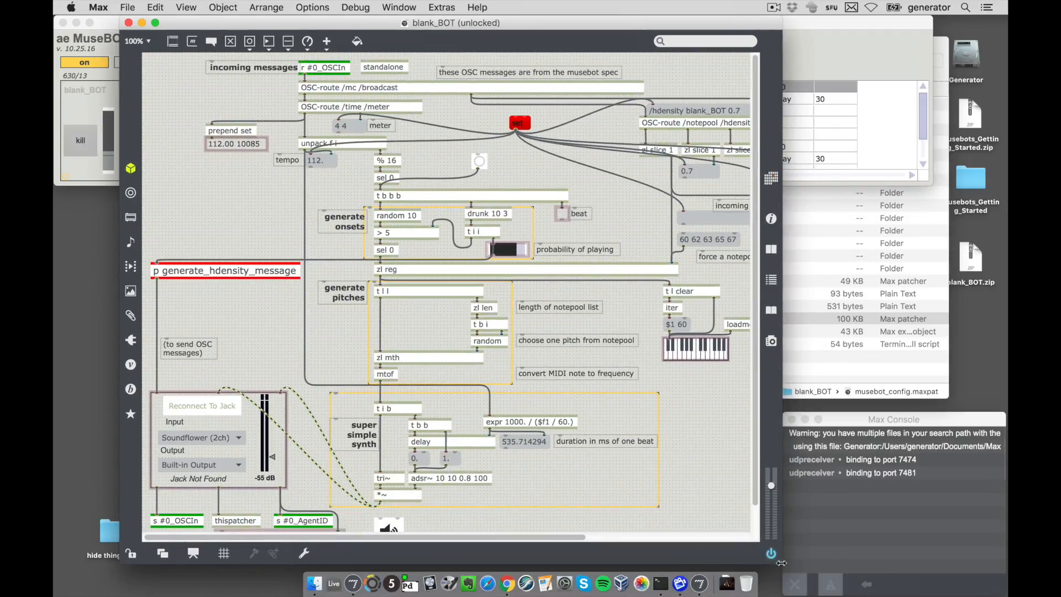
pyautogui.moveTo(778, 564); pyautogui.dragTo(907, 575)
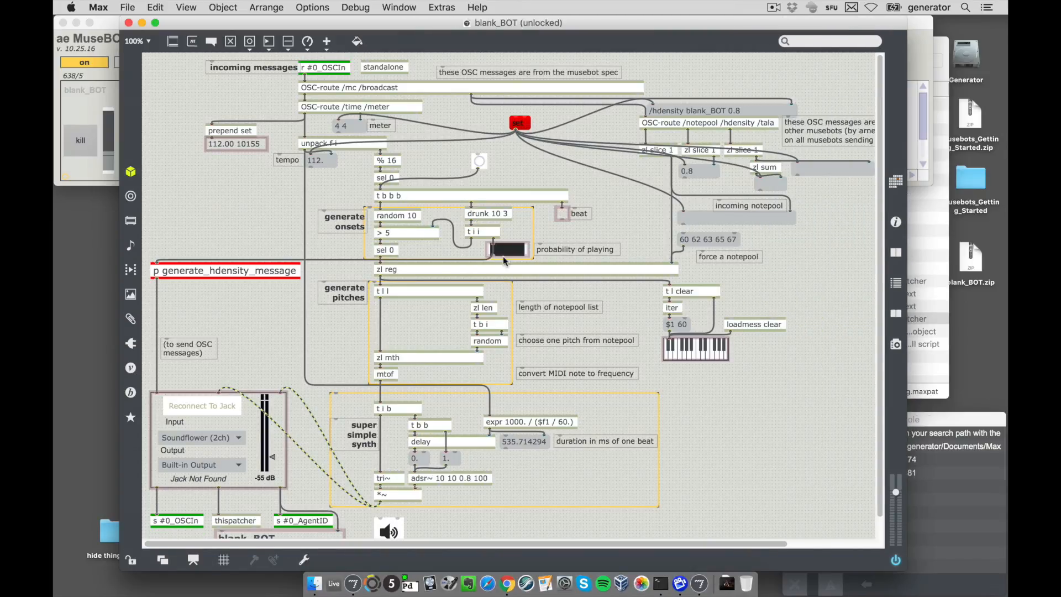
pyautogui.press('super+e')
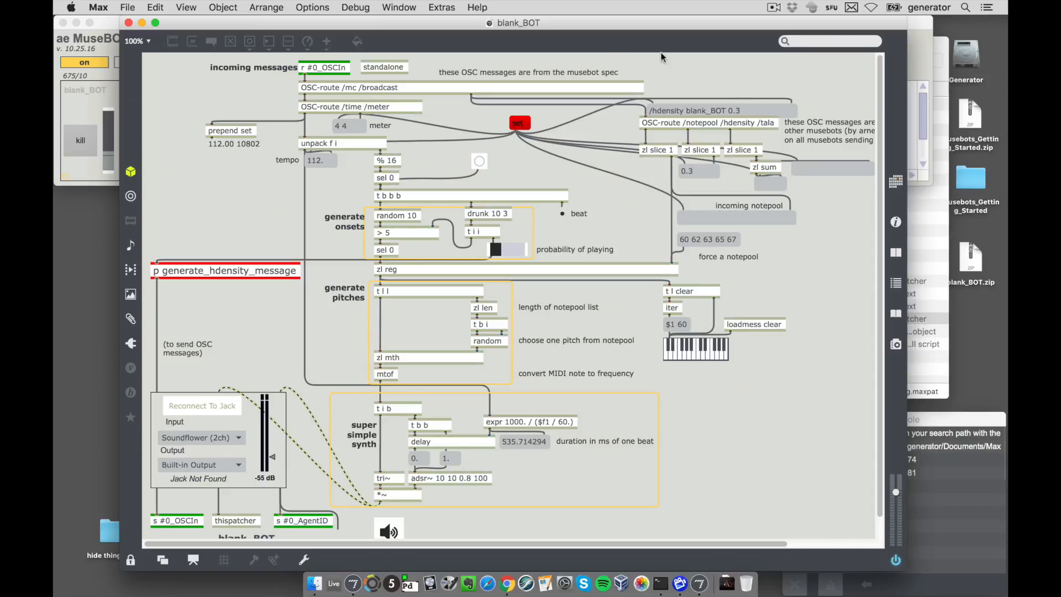
pyautogui.moveTo(617, 35); pyautogui.dragTo(709, 35)
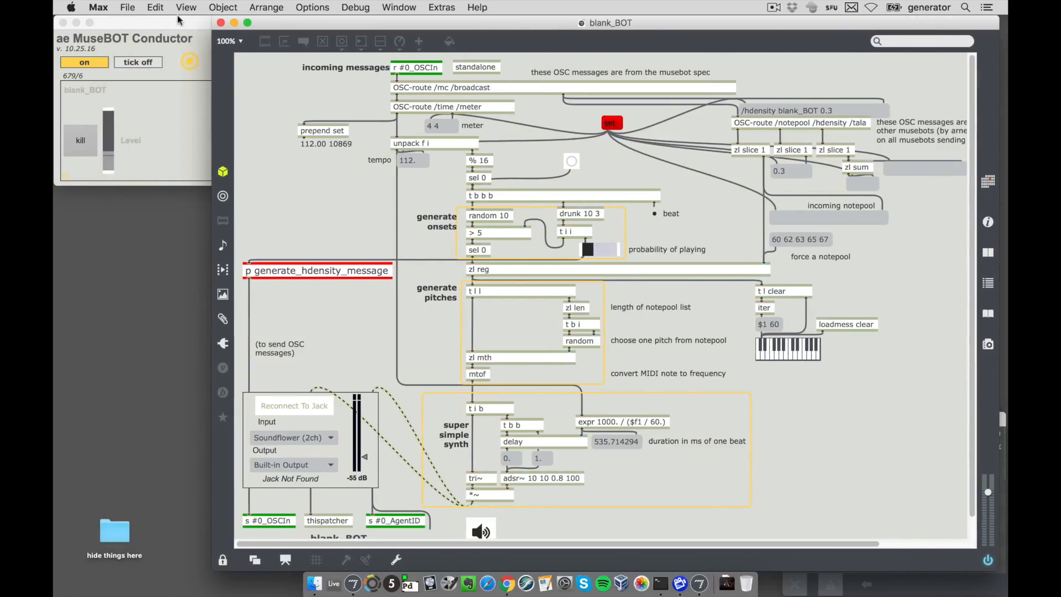
# Launch ae_MilesChordBOT from the conductor and check blank_BOT's incoming notepool against the conductor's running musebots
pyautogui.click(124, 31)
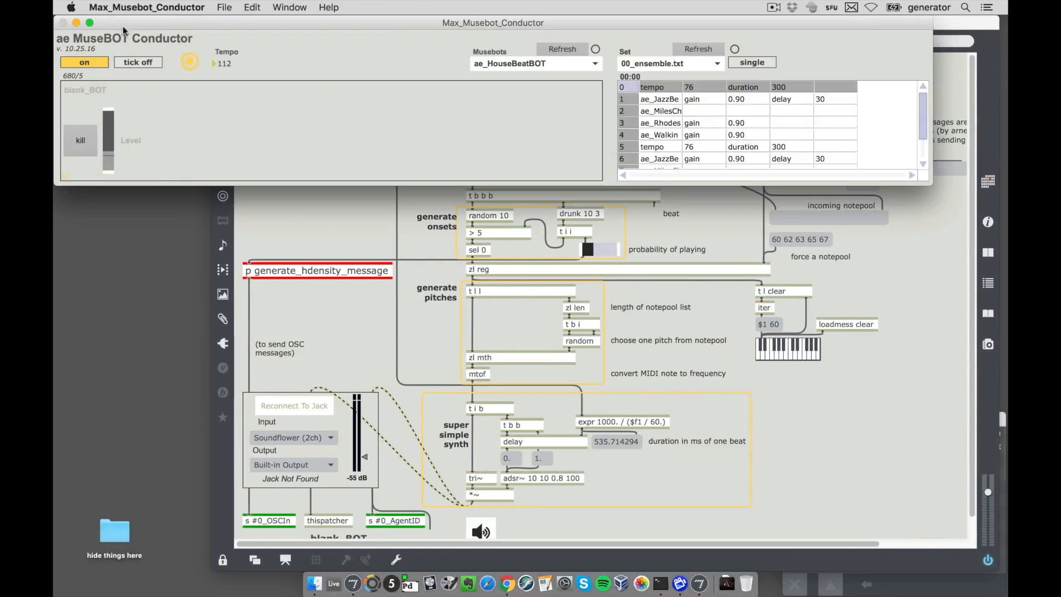
pyautogui.click(509, 63)
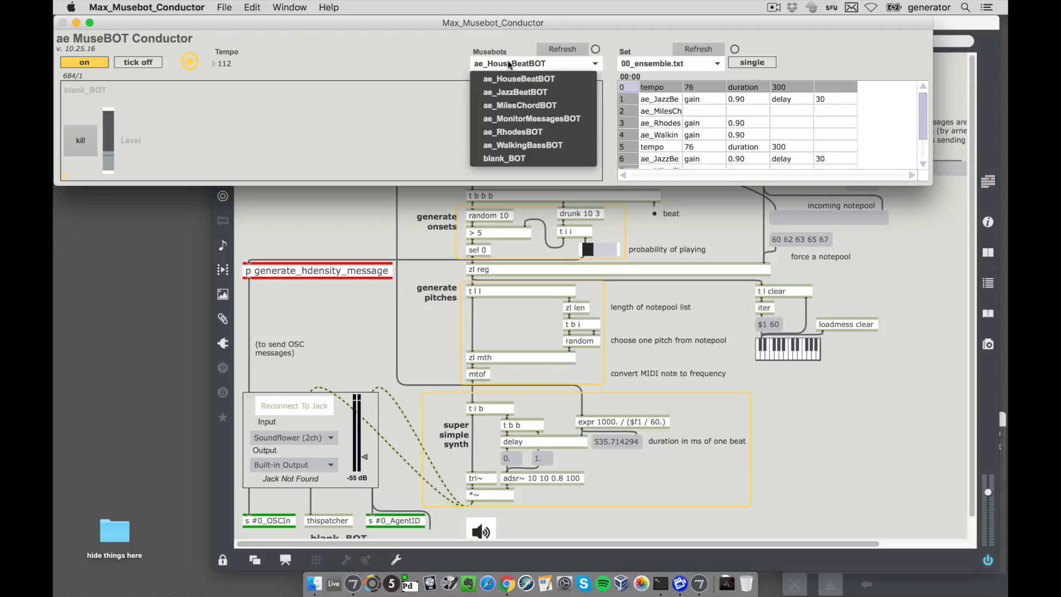
pyautogui.click(508, 106)
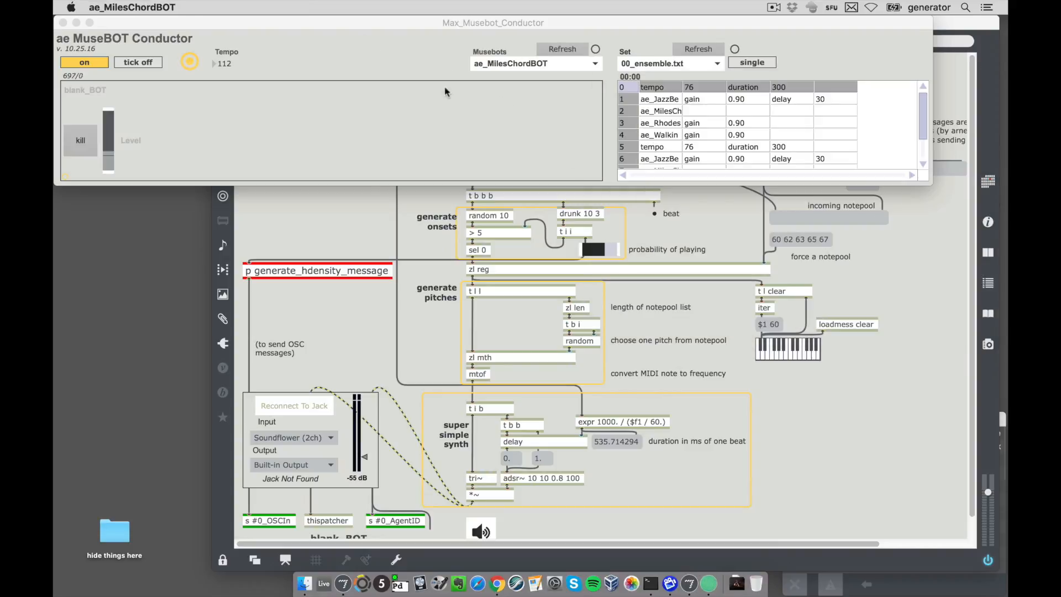
pyautogui.click(813, 210)
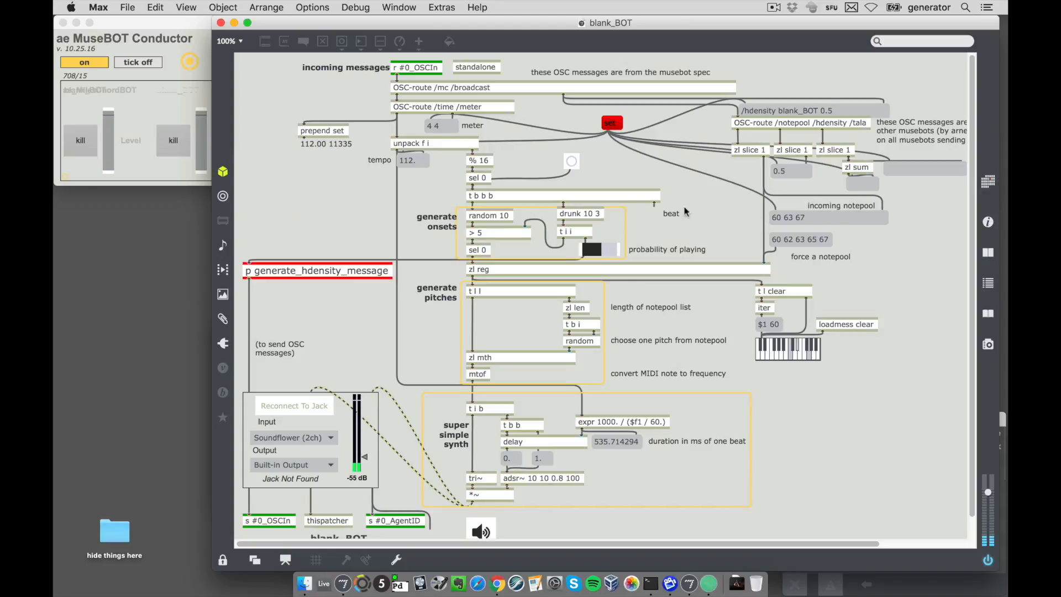
pyautogui.click(191, 25)
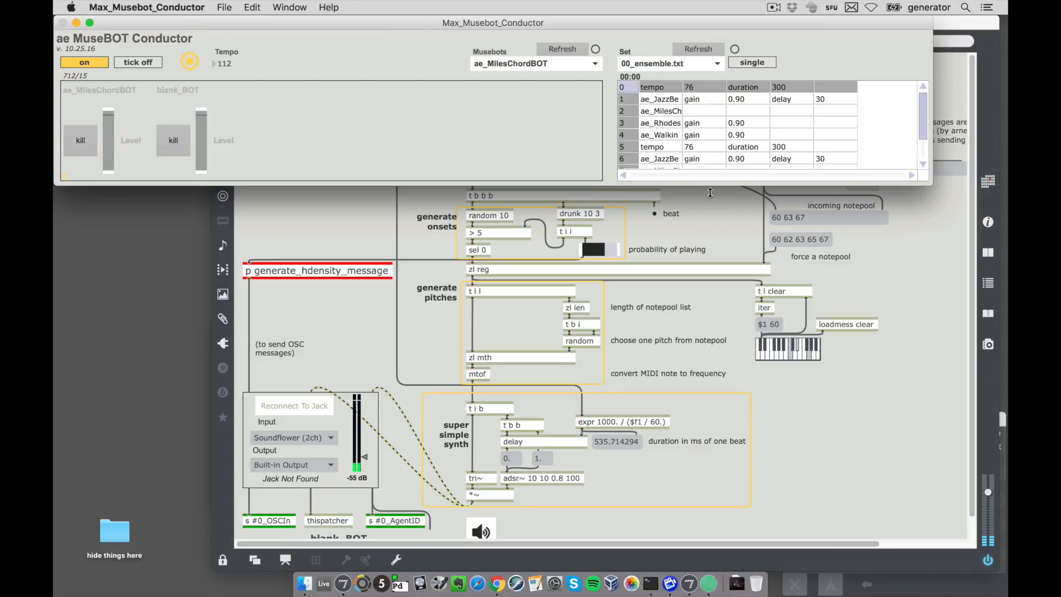
# Arrange the ae_MilesChordBOT window beneath the conductor's musebot controls, beside the blank_BOT patch
pyautogui.click(315, 230)
pyautogui.moveTo(315, 19); pyautogui.dragTo(447, 280)
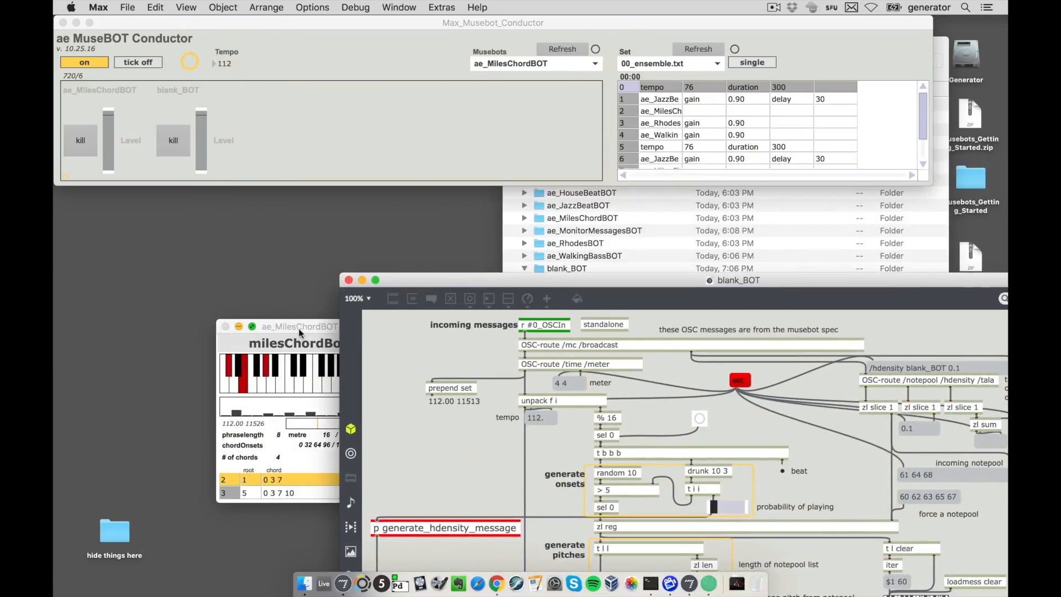
pyautogui.moveTo(298, 328); pyautogui.dragTo(150, 198)
pyautogui.moveTo(588, 281); pyautogui.dragTo(456, 57)
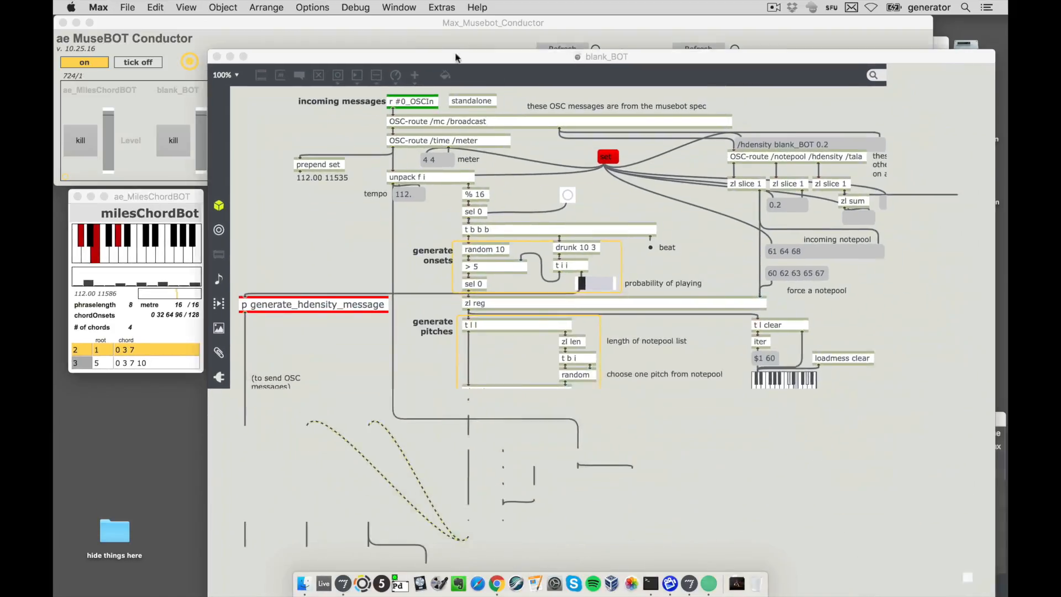
pyautogui.doubleClick(456, 57)
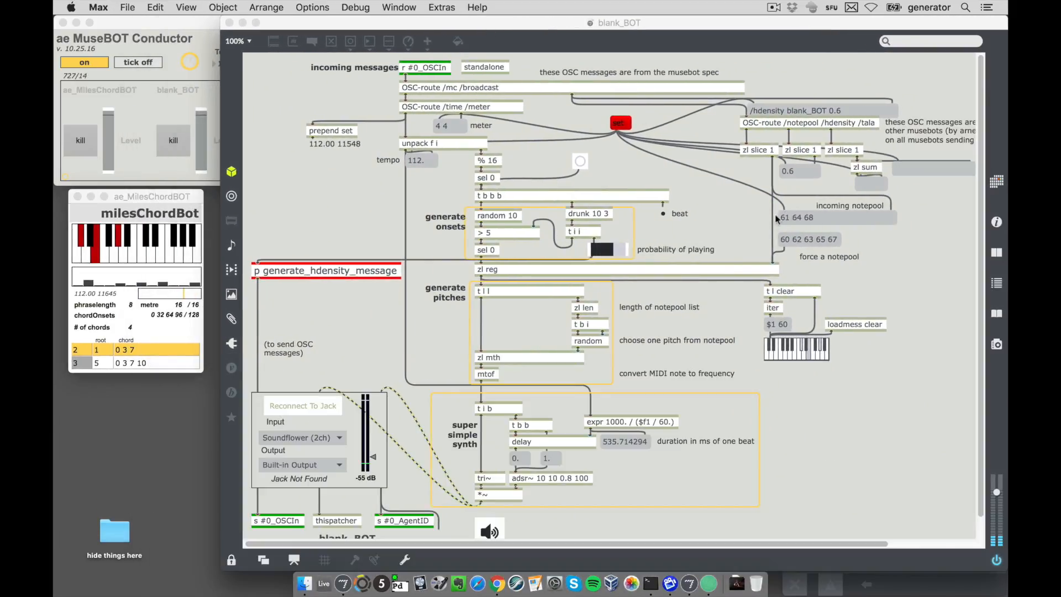
# Inspect blank_BOT's incoming notepool and playing probability, and raise its level in the conductor to about -11 dB
pyautogui.click(776, 219)
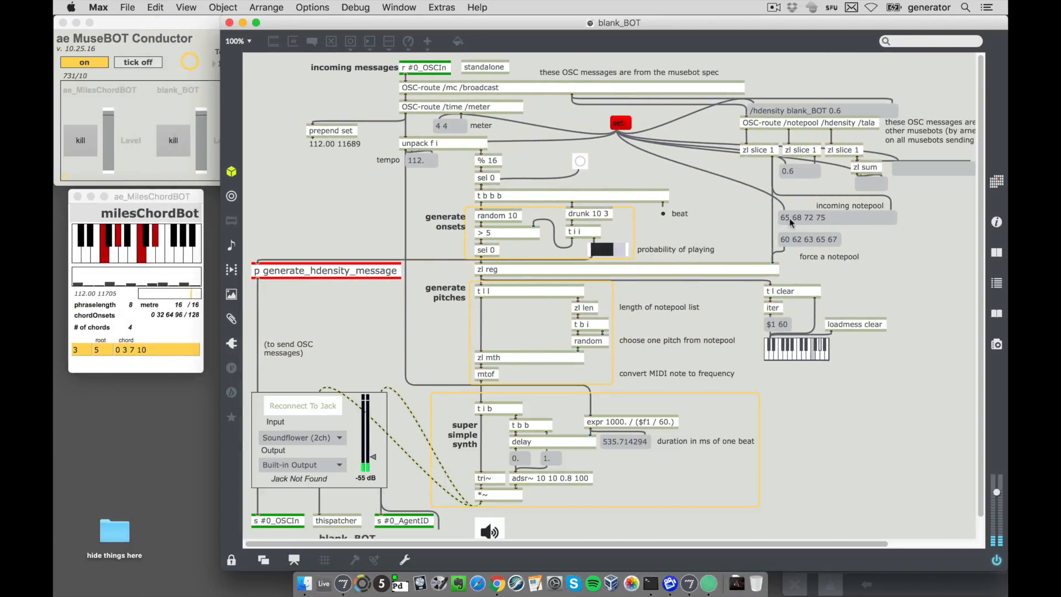
pyautogui.click(610, 250)
pyautogui.click(194, 128)
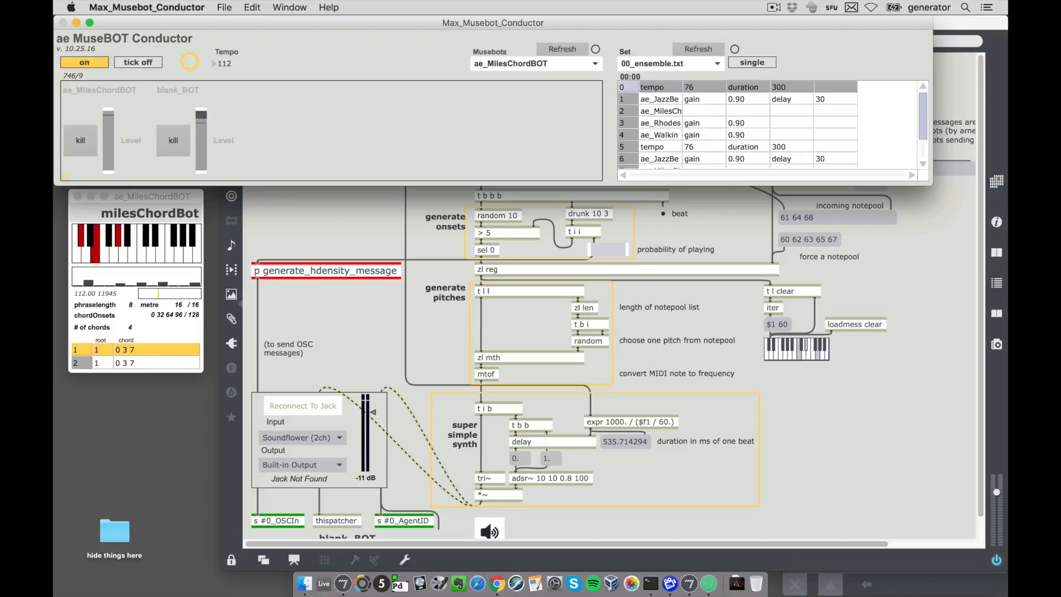
# Nudge the ae_MilesChordBOT window closer beneath the conductor and lower blank_BOT's level in the conductor to about -32 dB
pyautogui.click(786, 277)
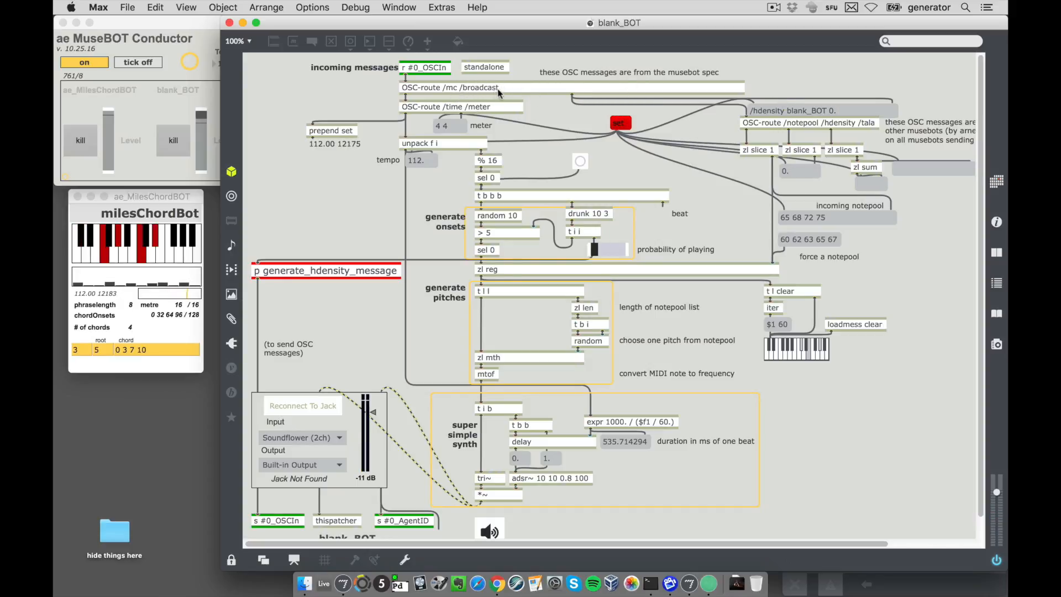
pyautogui.click(155, 197)
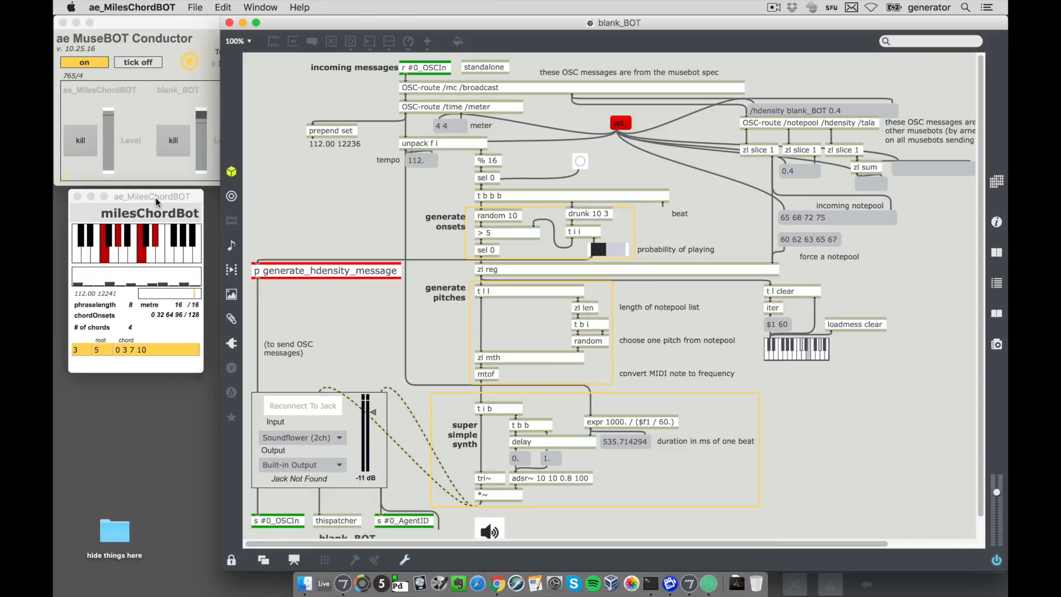
pyautogui.moveTo(147, 197); pyautogui.dragTo(139, 194)
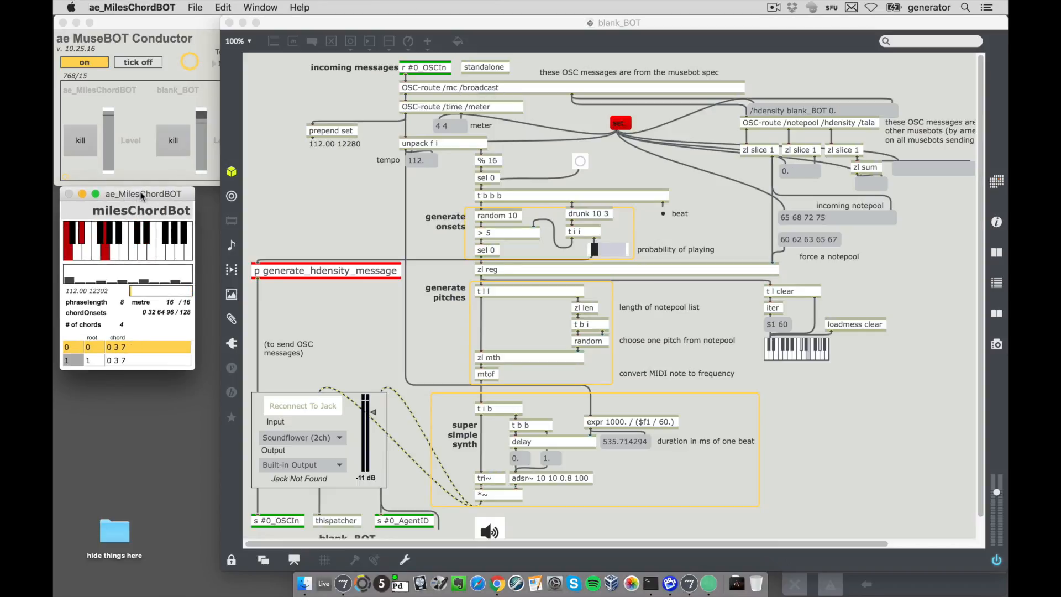
pyautogui.click(196, 98)
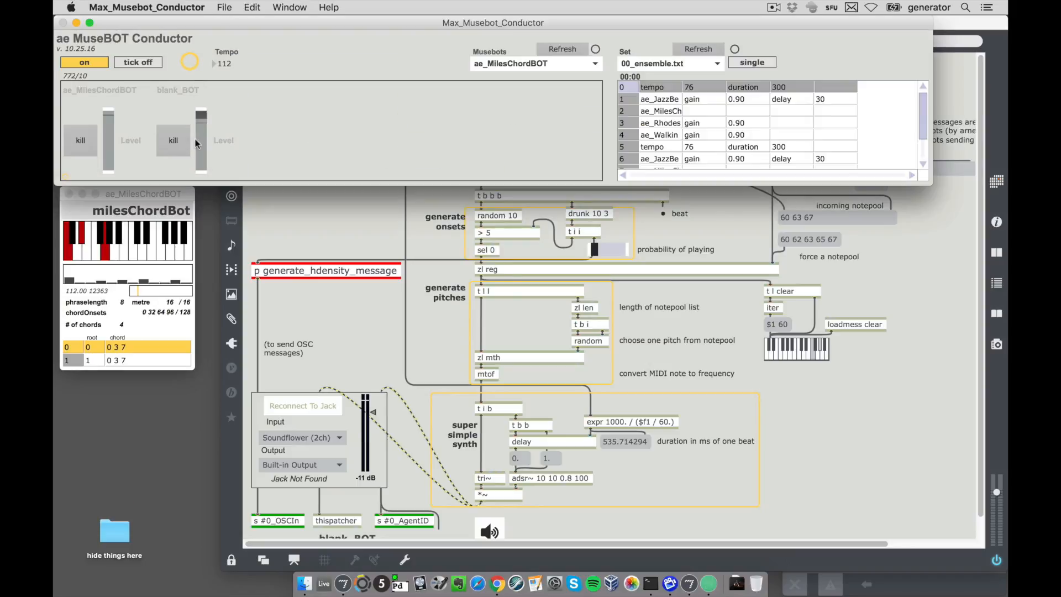
pyautogui.click(271, 207)
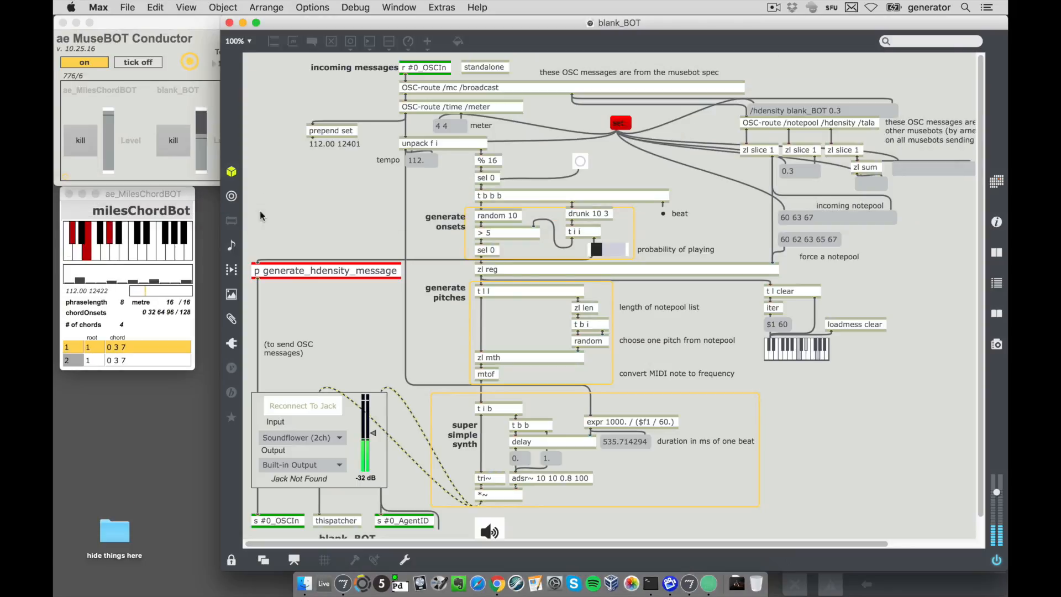
# Compare blank_BOT's incoming notepool and density messages with the chords playing in ae_MilesChordBOT
pyautogui.click(141, 195)
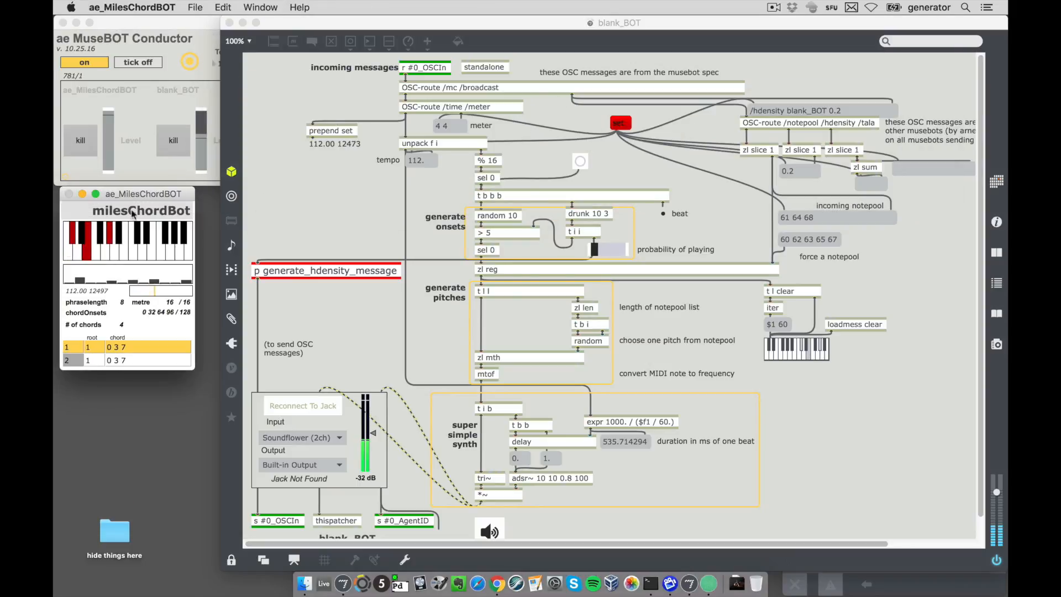
pyautogui.click(206, 30)
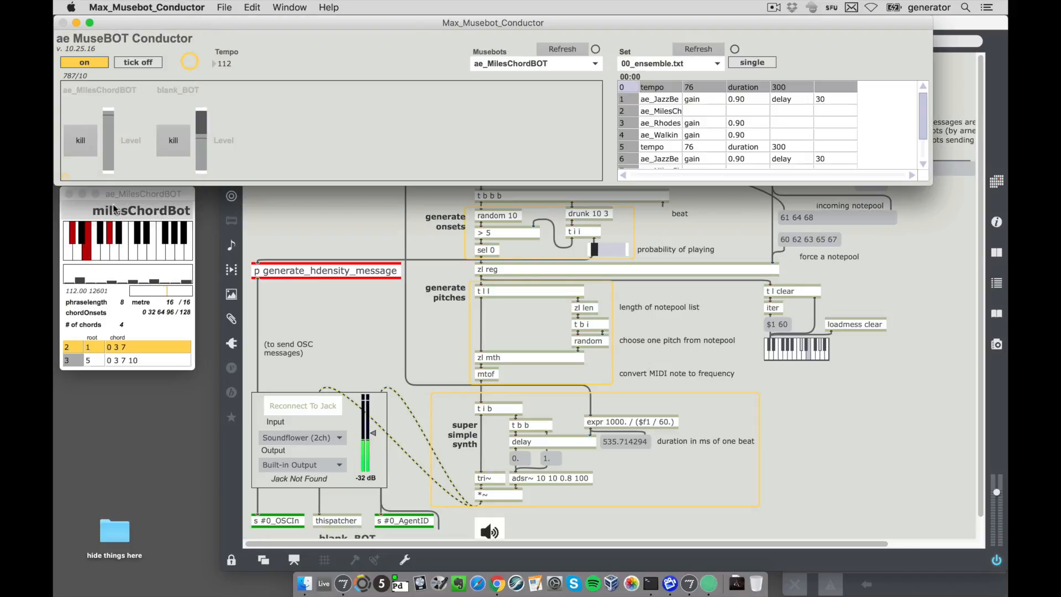
pyautogui.click(333, 237)
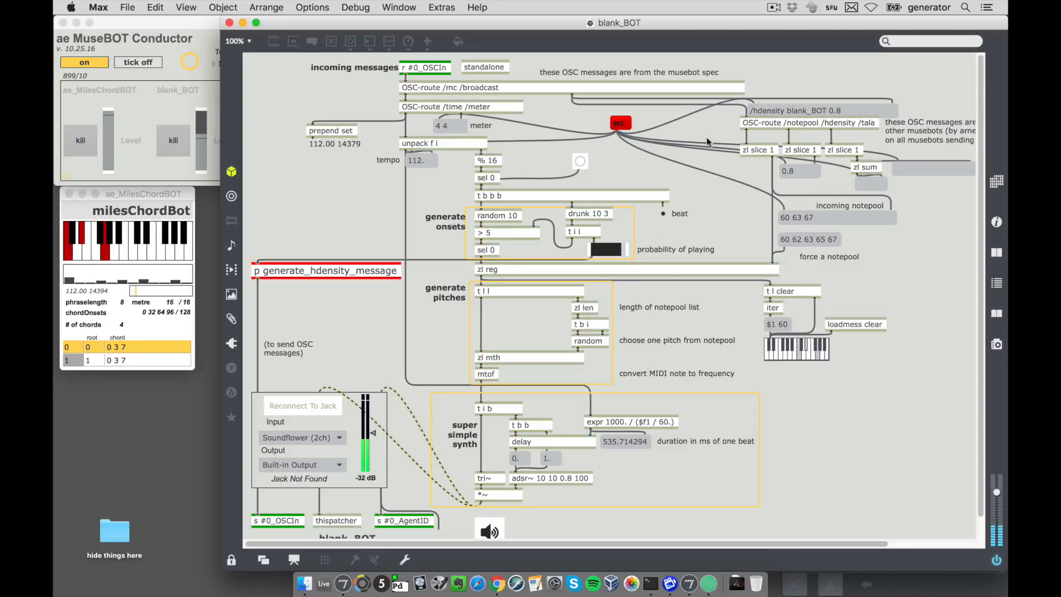
pyautogui.click(165, 215)
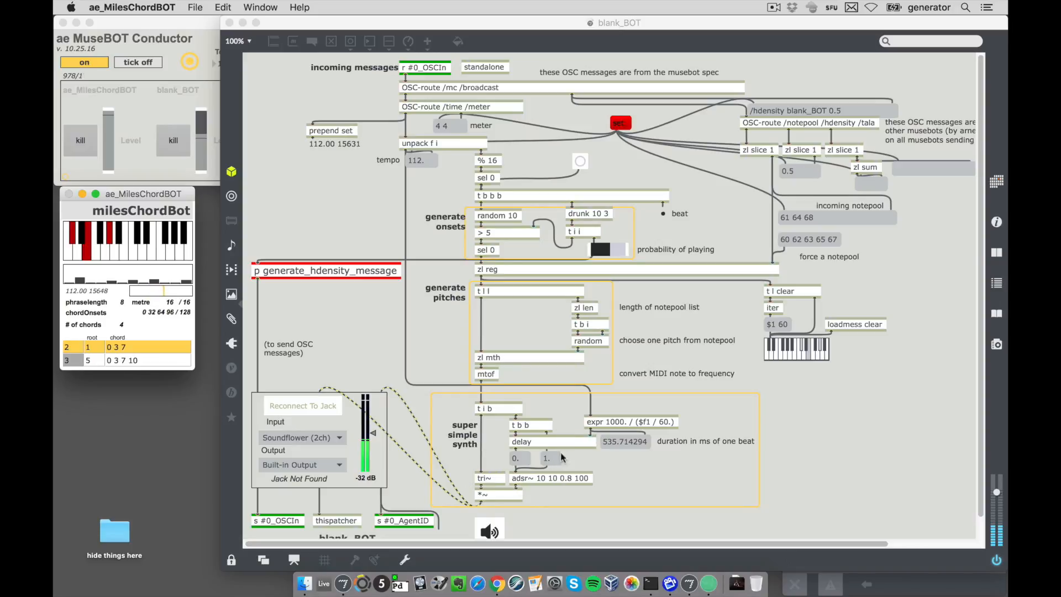
pyautogui.click(845, 464)
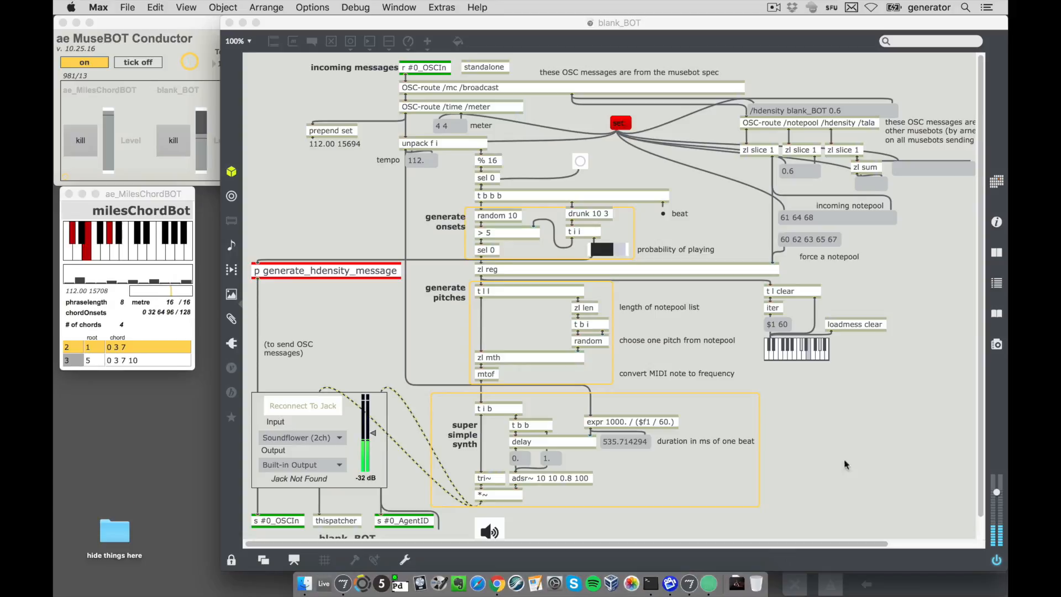
# Raise blank_BOT's level in the conductor to about -29 dB and return to its patch
pyautogui.scroll(-2, 484, 476)
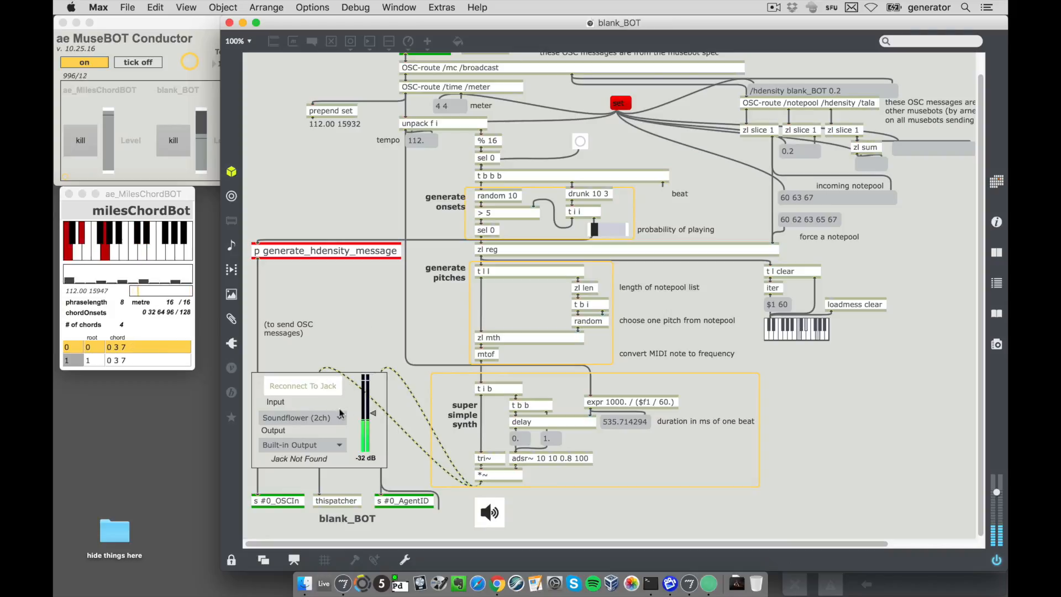
pyautogui.click(167, 101)
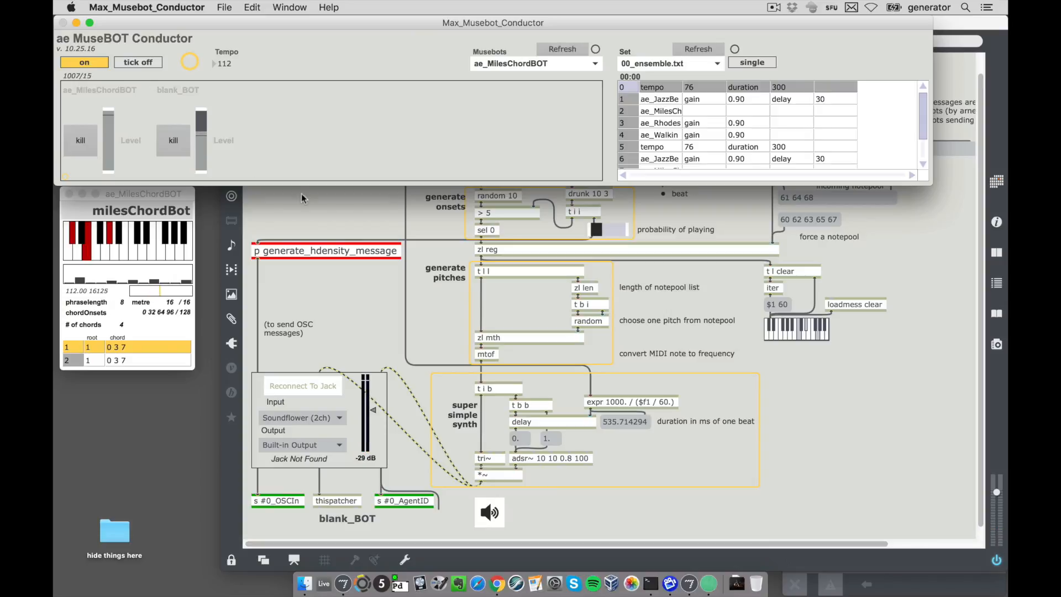
pyautogui.click(327, 221)
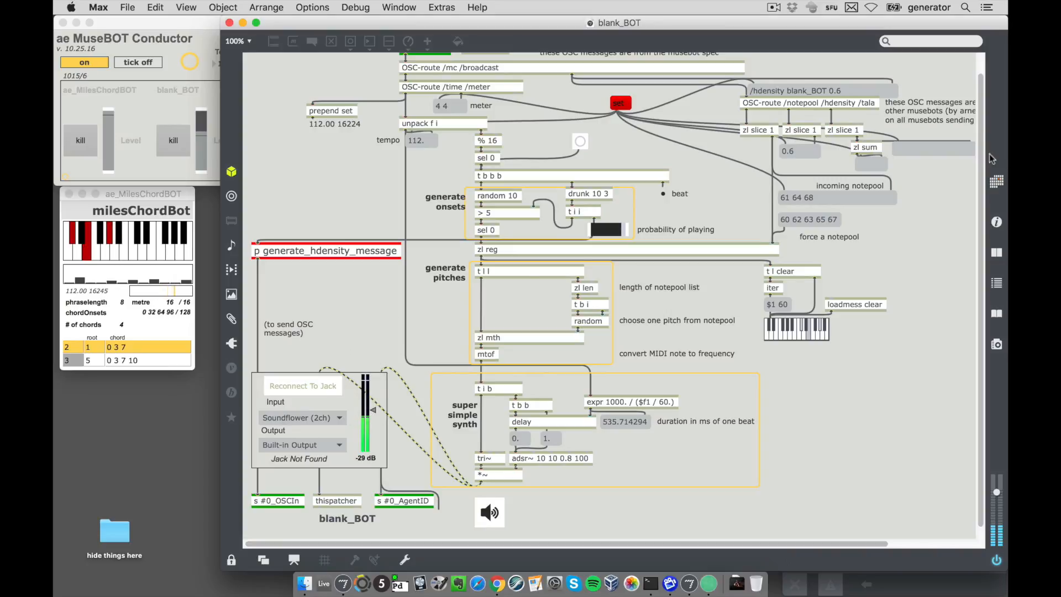
pyautogui.scroll(2, 386, 178)
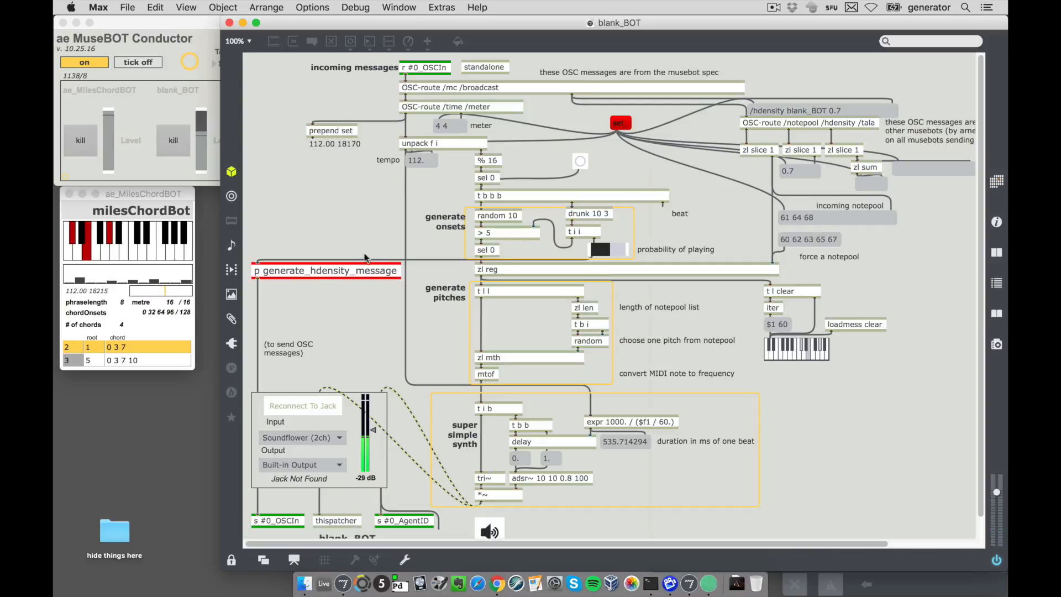
# Open the generate_hdensity_message subpatcher and set its window aside to examine how the broadcast message is built
pyautogui.doubleClick(327, 270)
pyautogui.moveTo(815, 165); pyautogui.dragTo(665, 135)
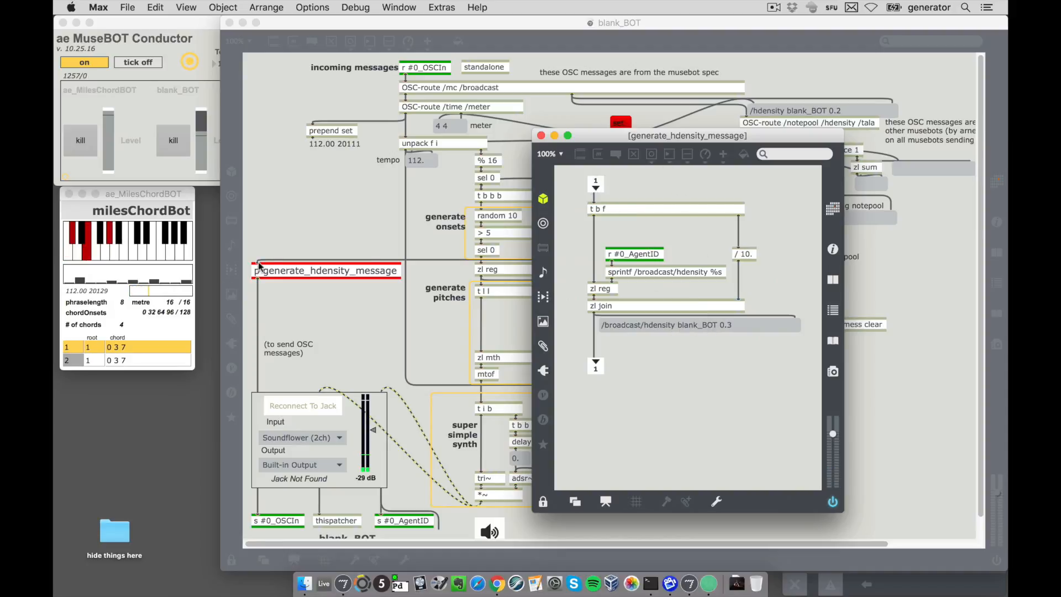
pyautogui.moveTo(614, 139); pyautogui.dragTo(720, 224)
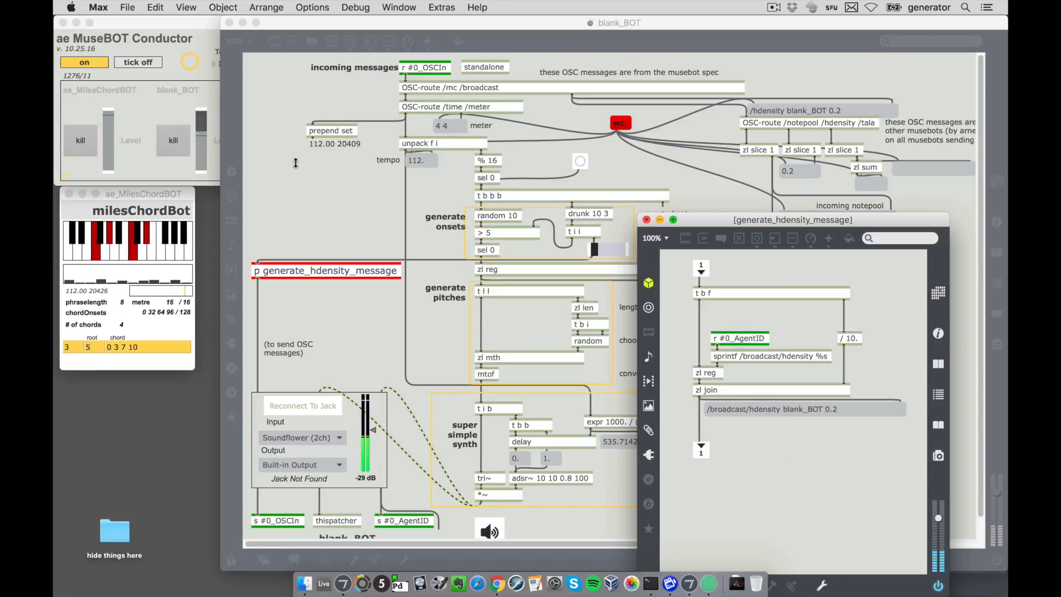
# Stop the conductor and switch the blank_BOT patch to presentation mode
pyautogui.click(97, 63)
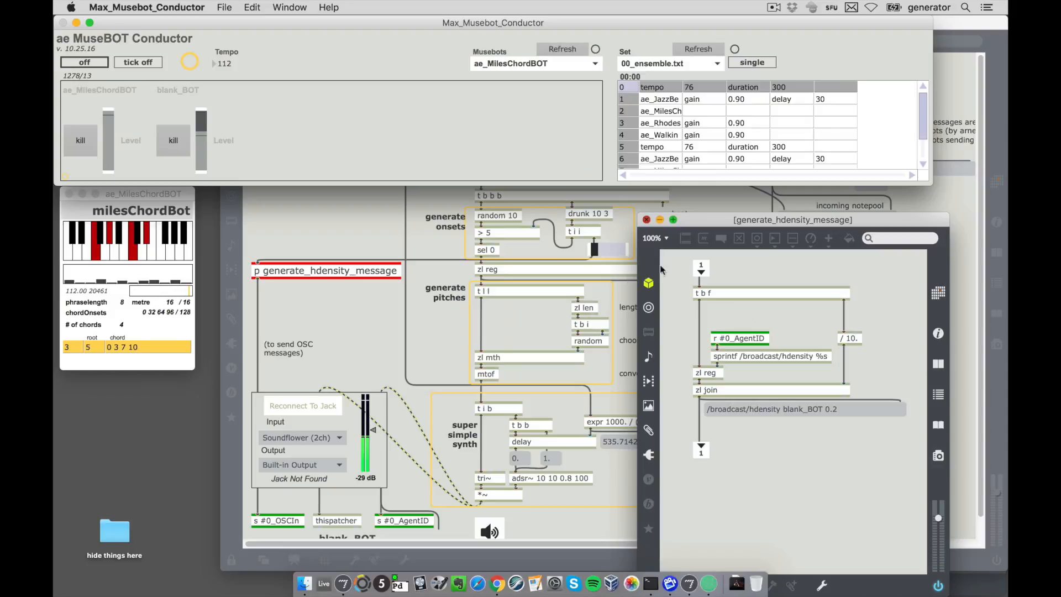
pyautogui.click(647, 220)
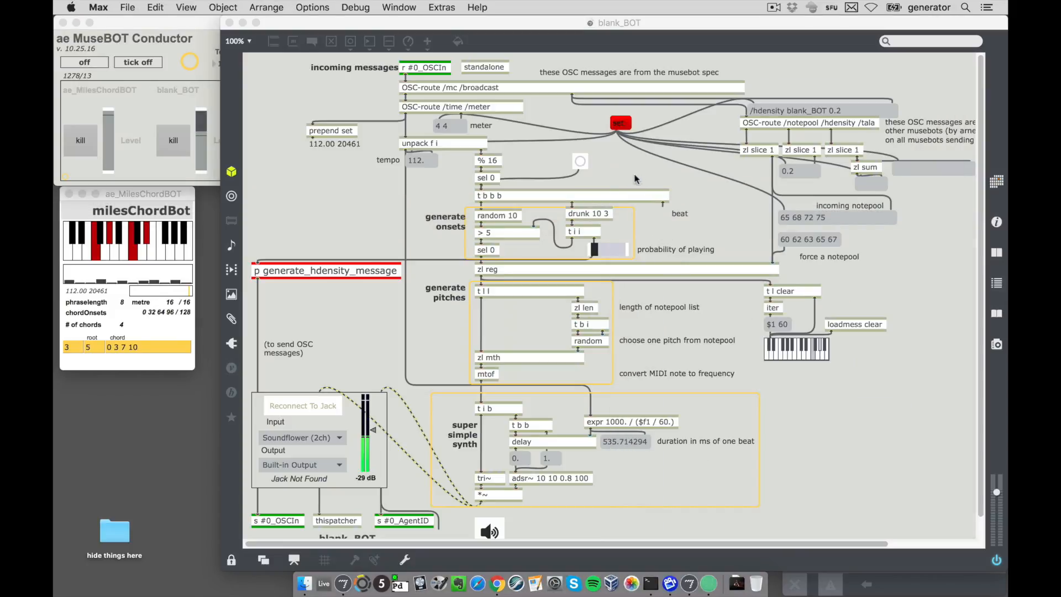
pyautogui.click(310, 422)
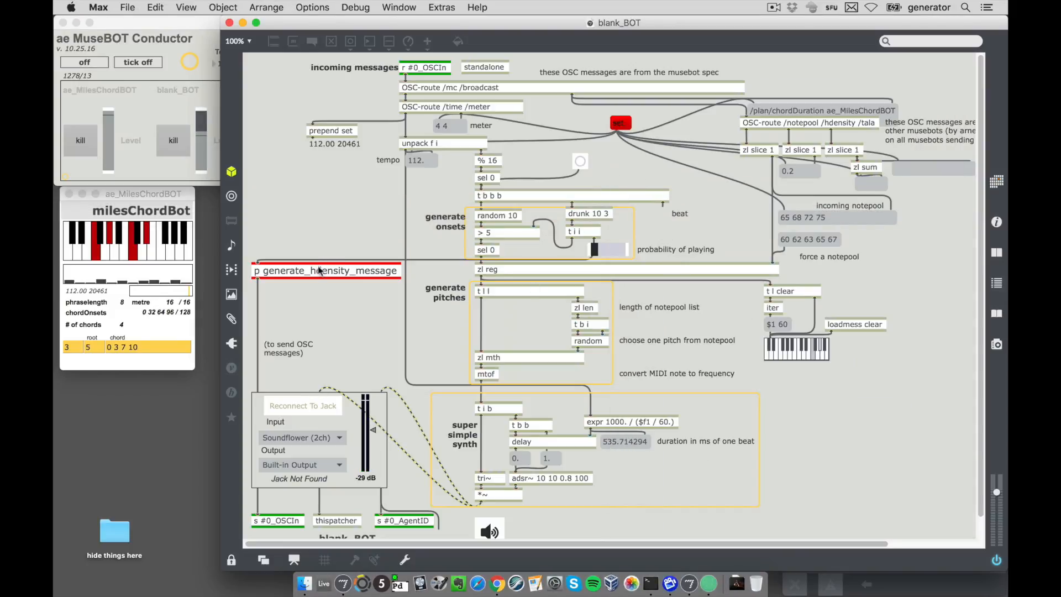
pyautogui.click(319, 270)
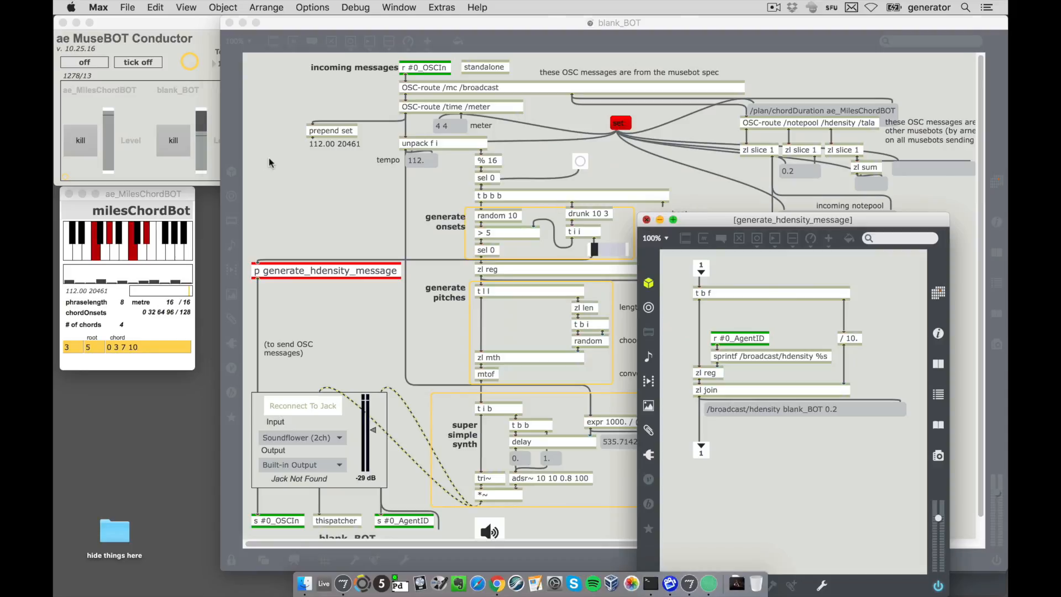
pyautogui.click(271, 163)
pyautogui.press('super+alt+e')
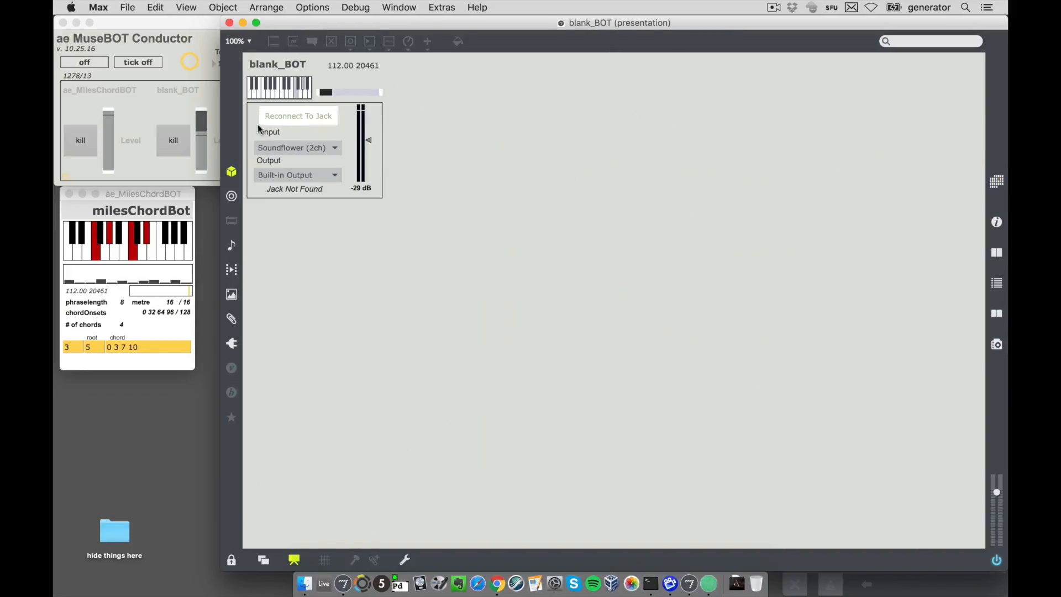
# Build the blank_BOT patch as an application, saving it as blank_BOT.app on the Desktop
pyautogui.click(128, 7)
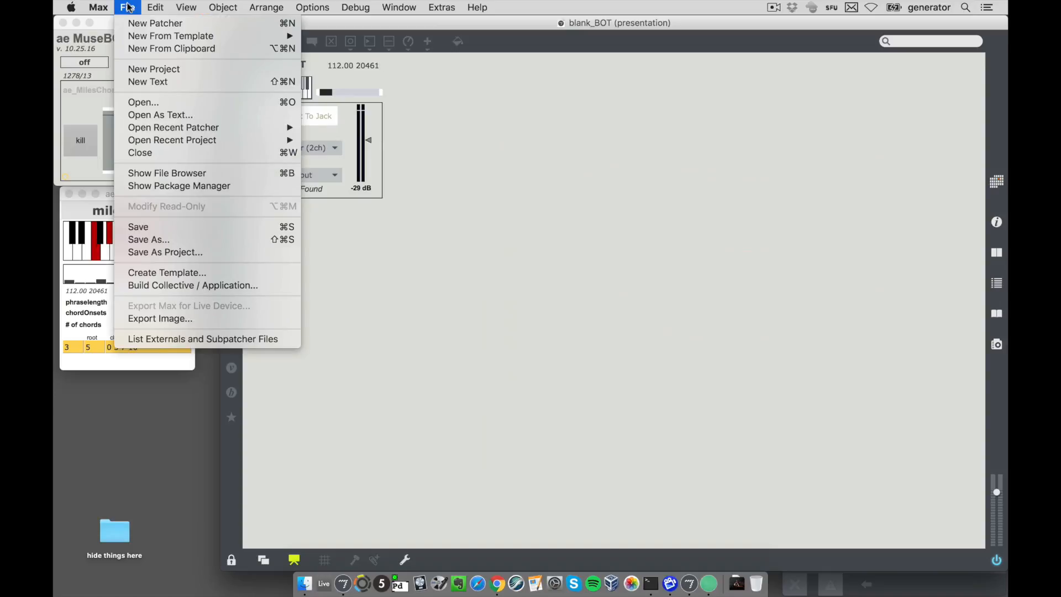
pyautogui.click(173, 287)
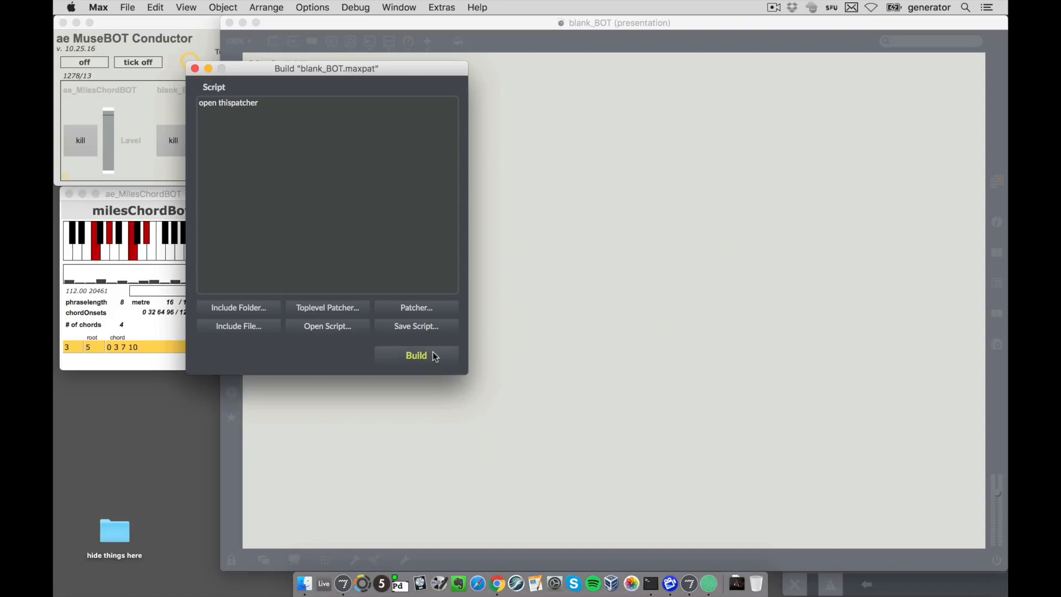
pyautogui.click(432, 358)
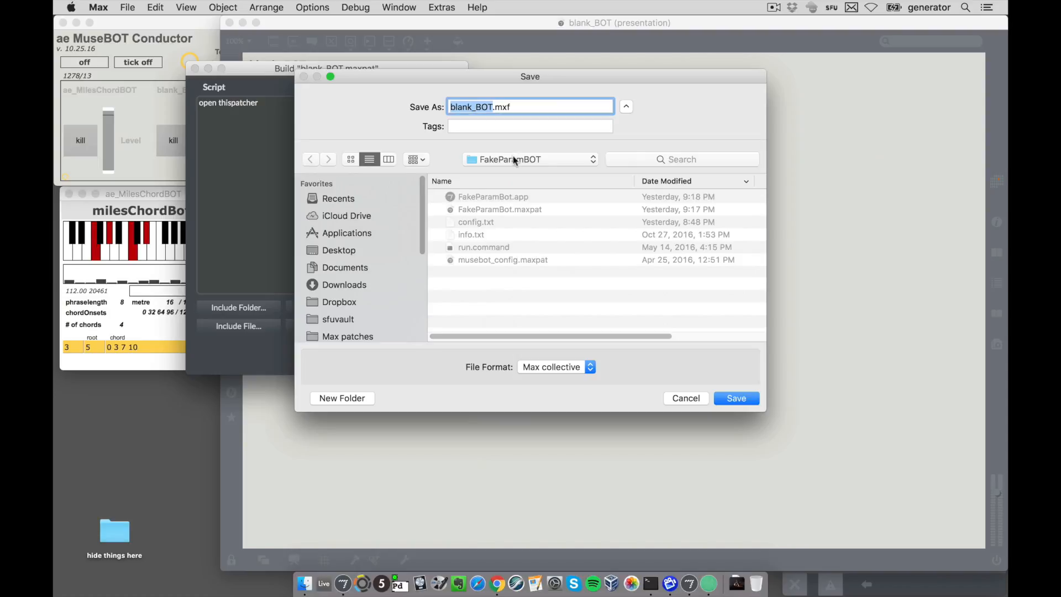
pyautogui.click(343, 253)
pyautogui.click(546, 370)
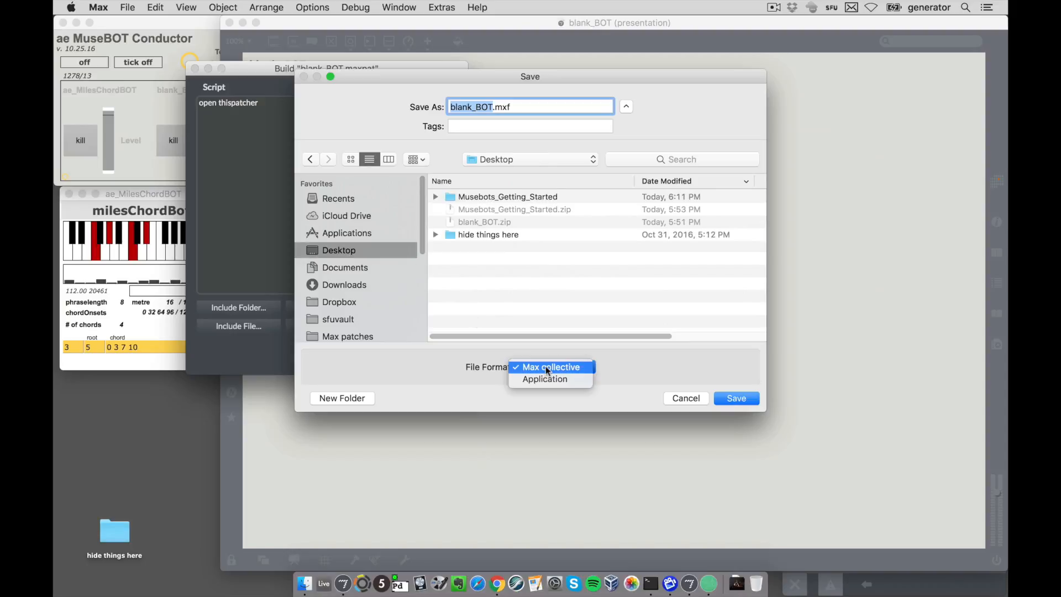
pyautogui.click(552, 380)
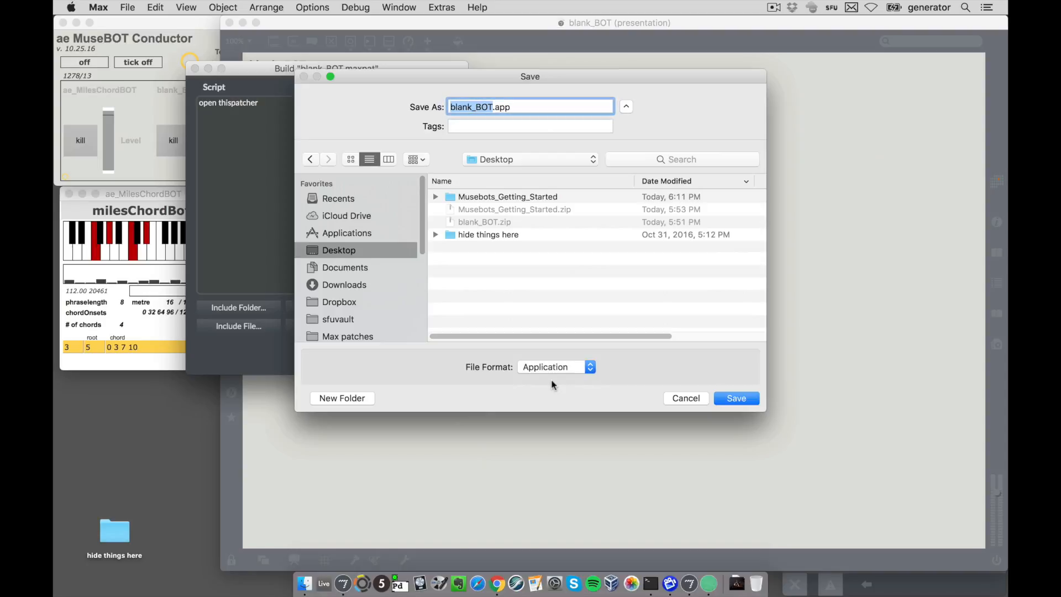
pyautogui.click(737, 398)
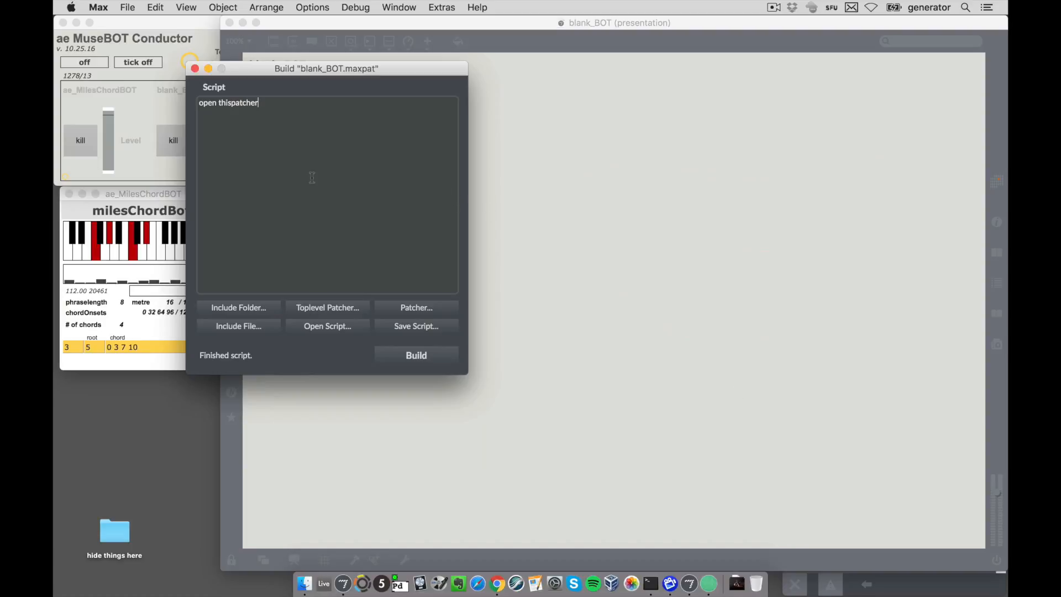
pyautogui.click(195, 69)
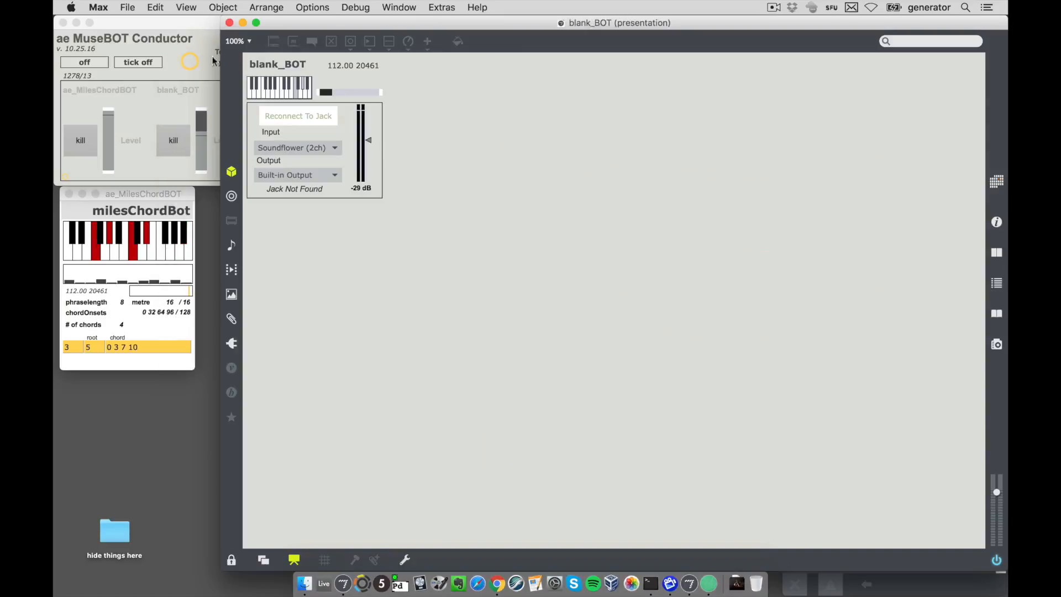
# Close the blank_BOT patch and move blank_BOT.app from the Desktop into the blank_BOT folder inside Musebots
pyautogui.click(229, 23)
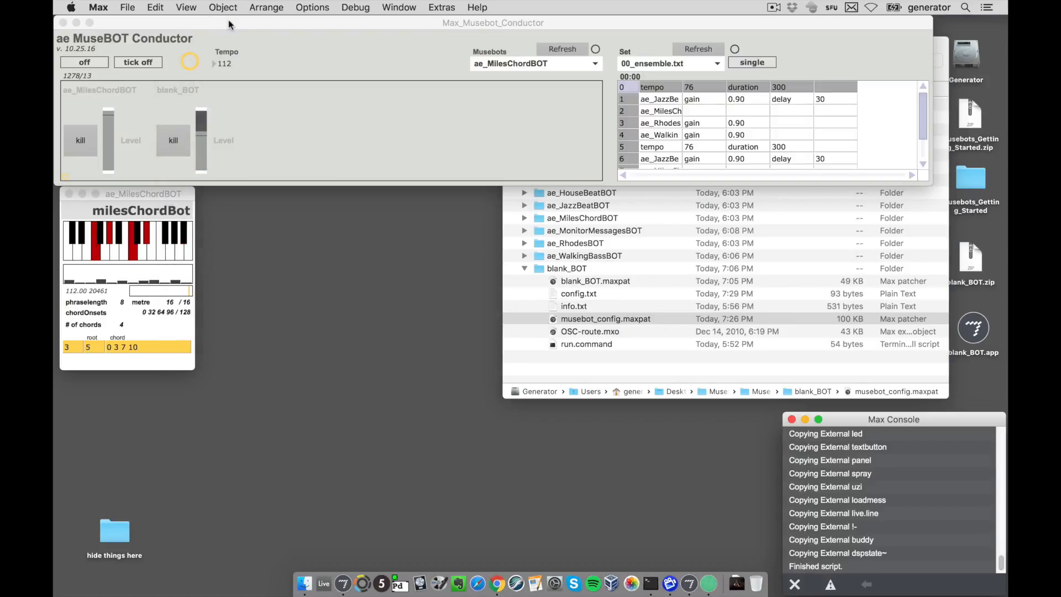
pyautogui.click(549, 375)
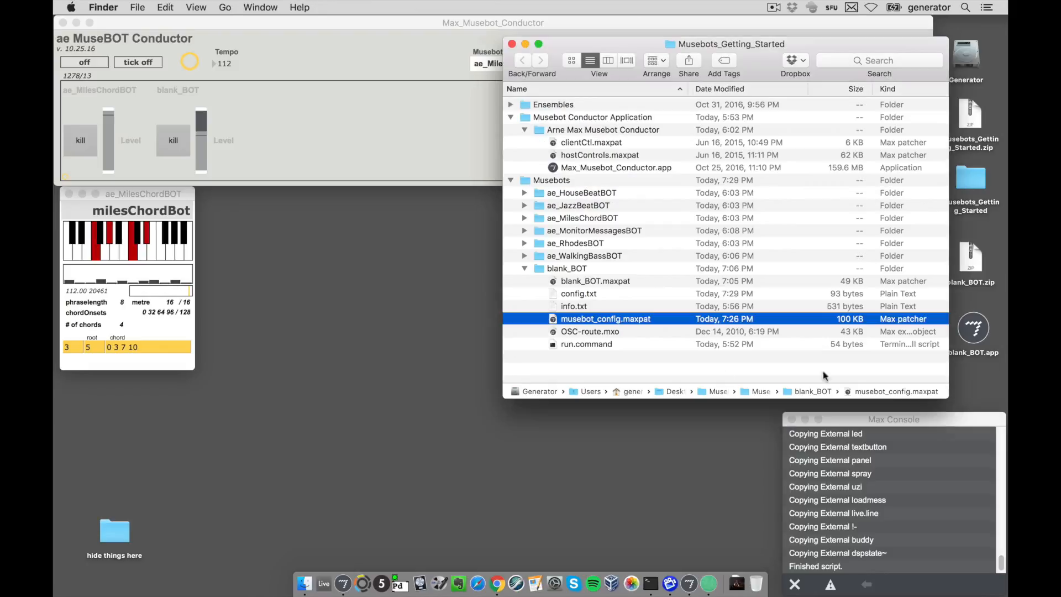
pyautogui.click(974, 328)
pyautogui.moveTo(976, 330); pyautogui.dragTo(570, 271)
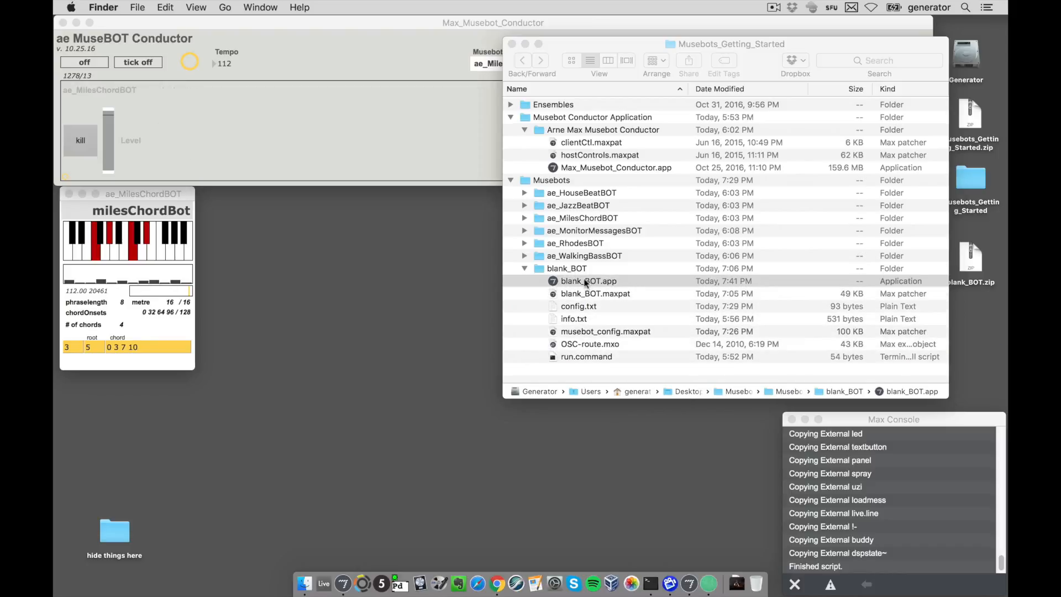
# Check the blank_BOT.app and run.command files in the blank_BOT folder
pyautogui.click(423, 56)
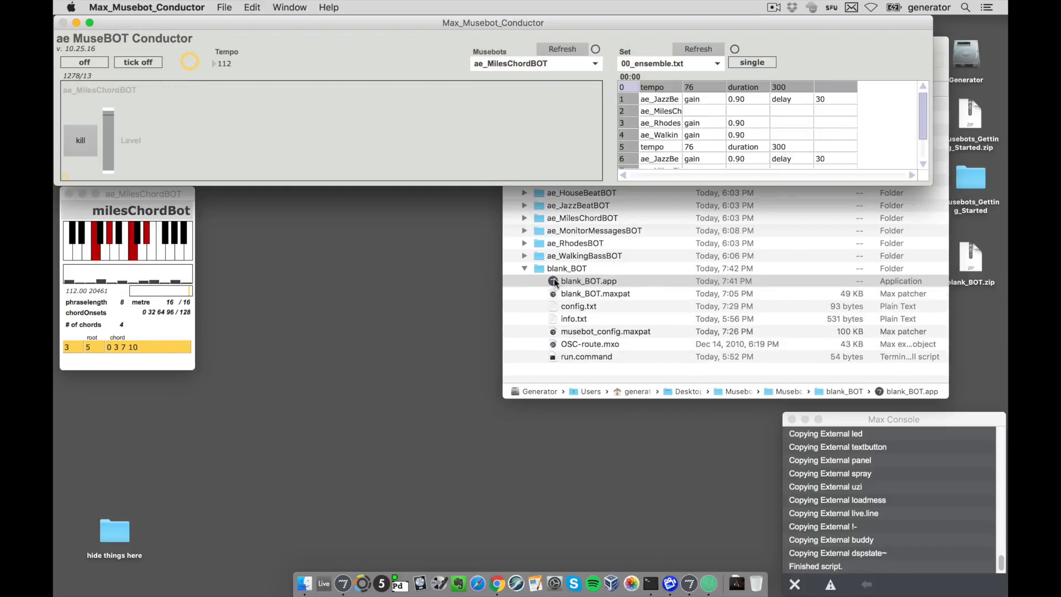
pyautogui.click(555, 282)
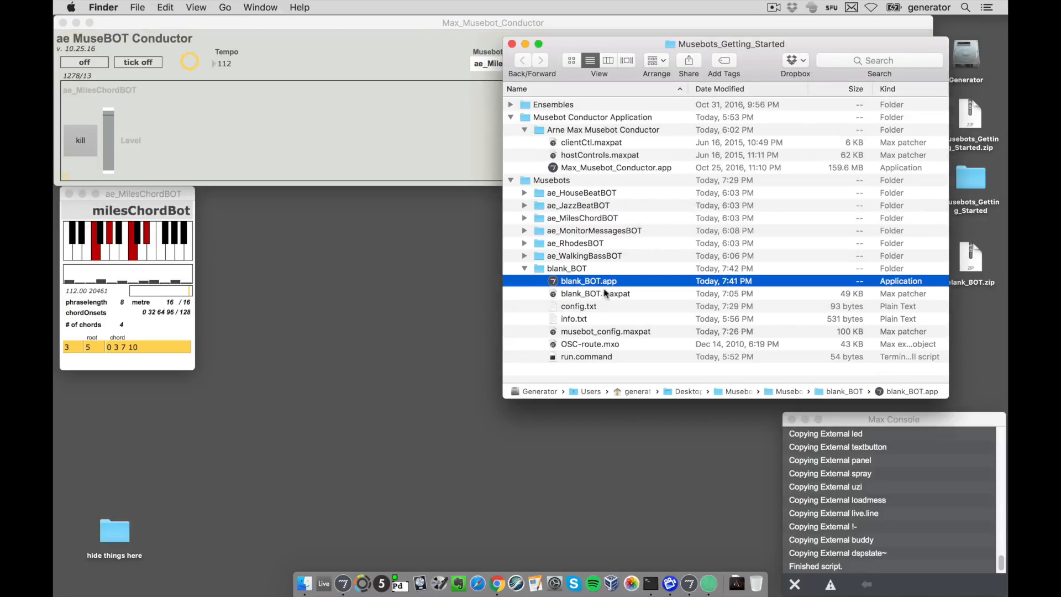
pyautogui.click(586, 356)
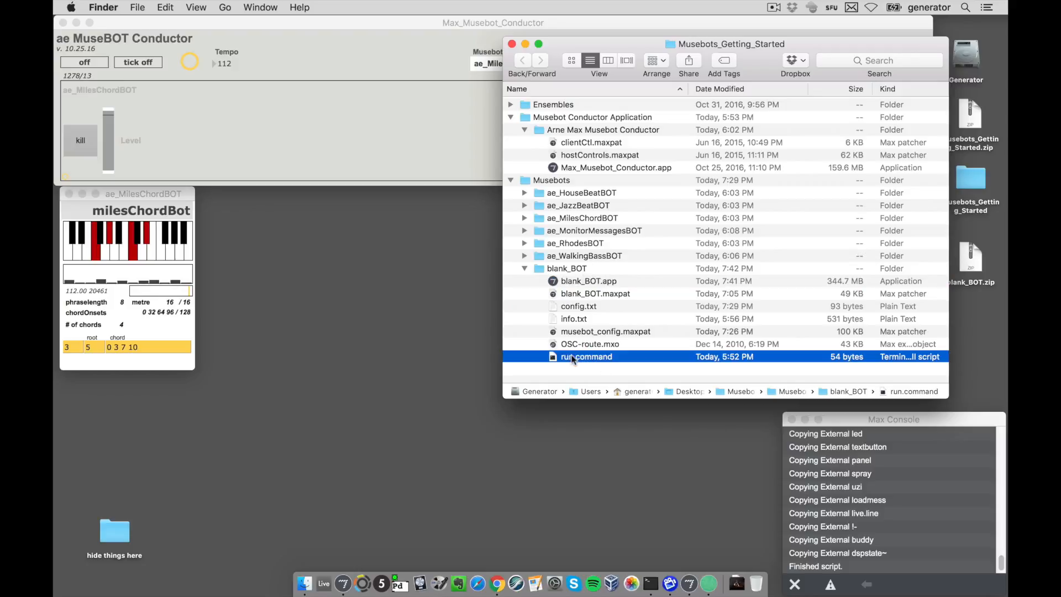
# Launch blank_BOT from the conductor's musebot list and allow the new application to open
pyautogui.click(436, 60)
pyautogui.click(520, 63)
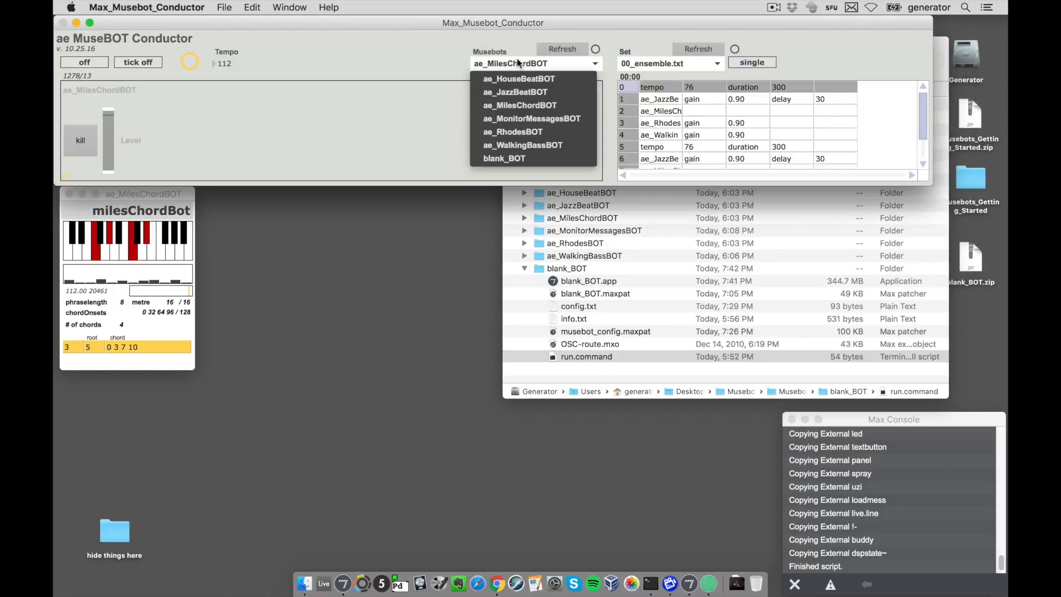
pyautogui.click(511, 158)
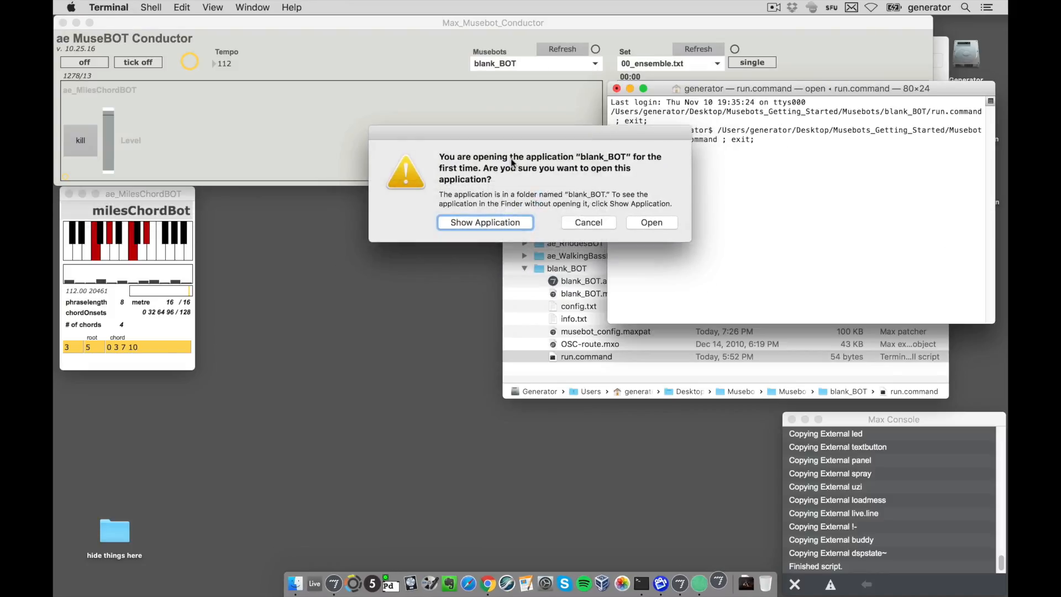
pyautogui.click(661, 221)
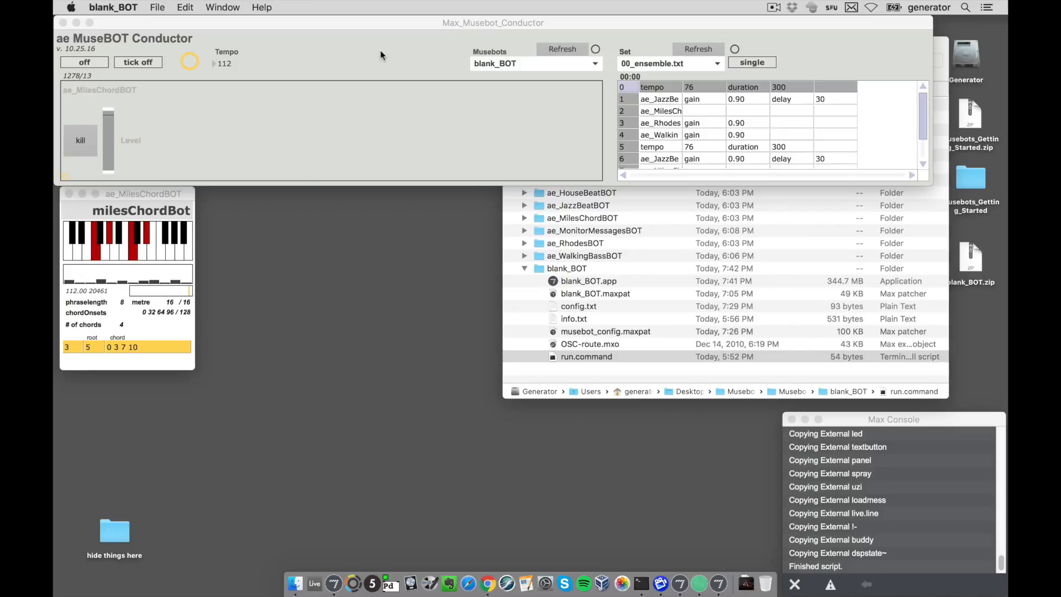
# Start the conductor and place blank_BOT beside ae_MilesChordBOT with its level lowered to about -19 dB
pyautogui.click(262, 55)
pyautogui.click(83, 64)
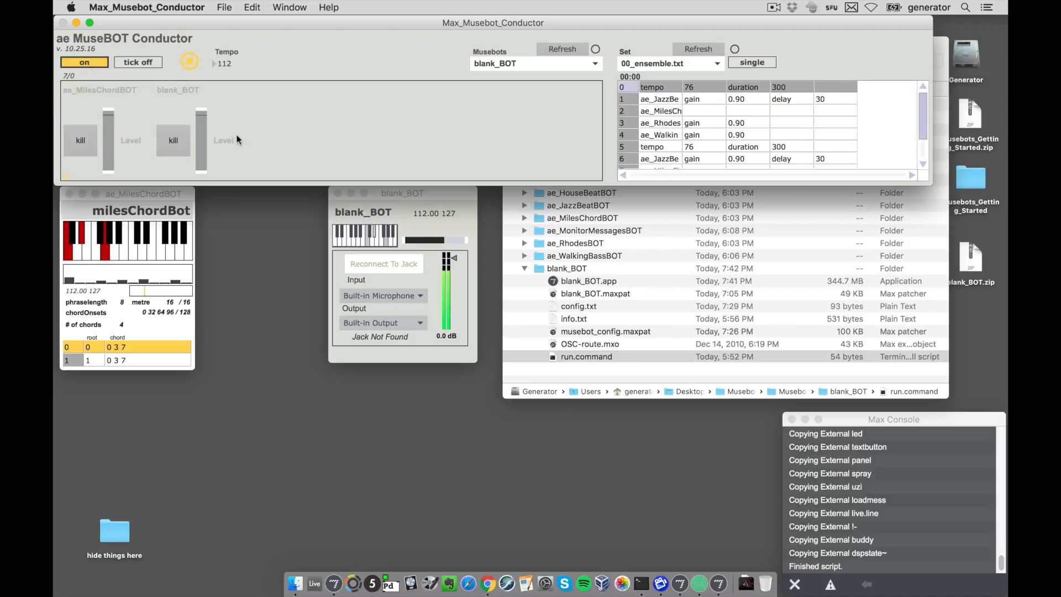
pyautogui.moveTo(403, 192); pyautogui.dragTo(287, 204)
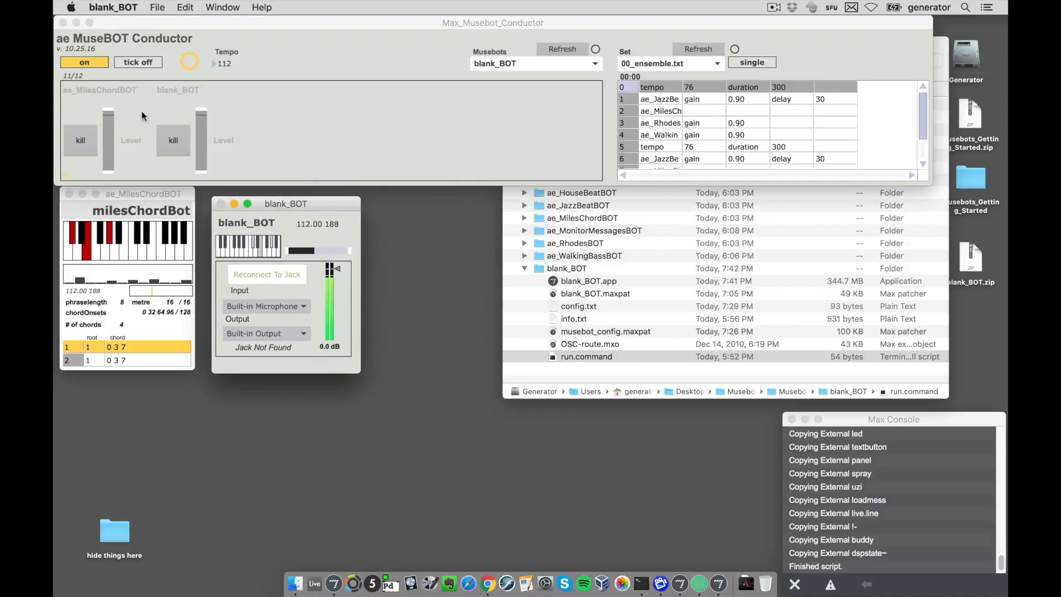
pyautogui.click(201, 125)
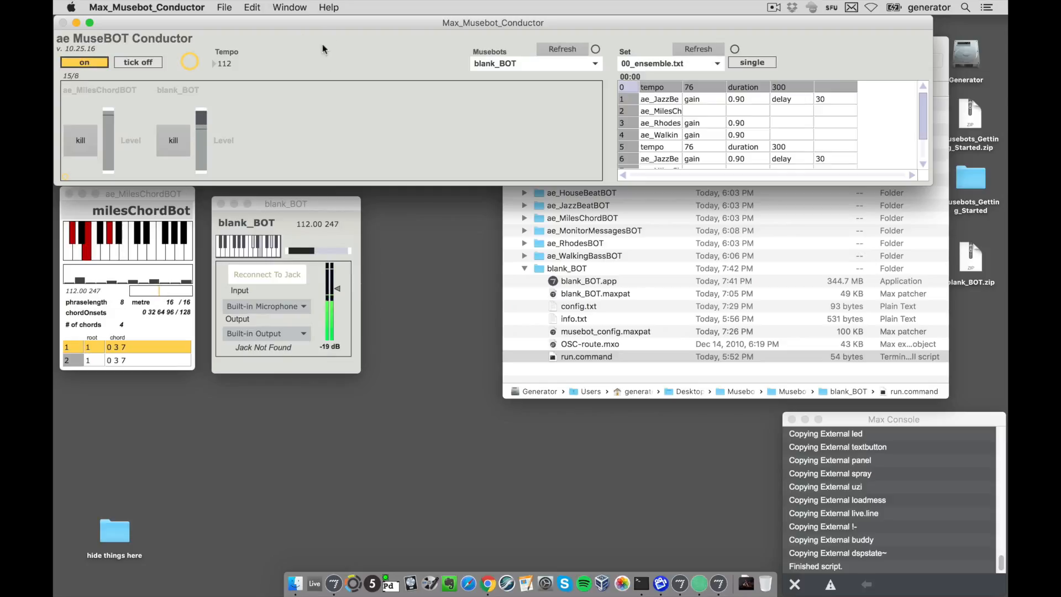